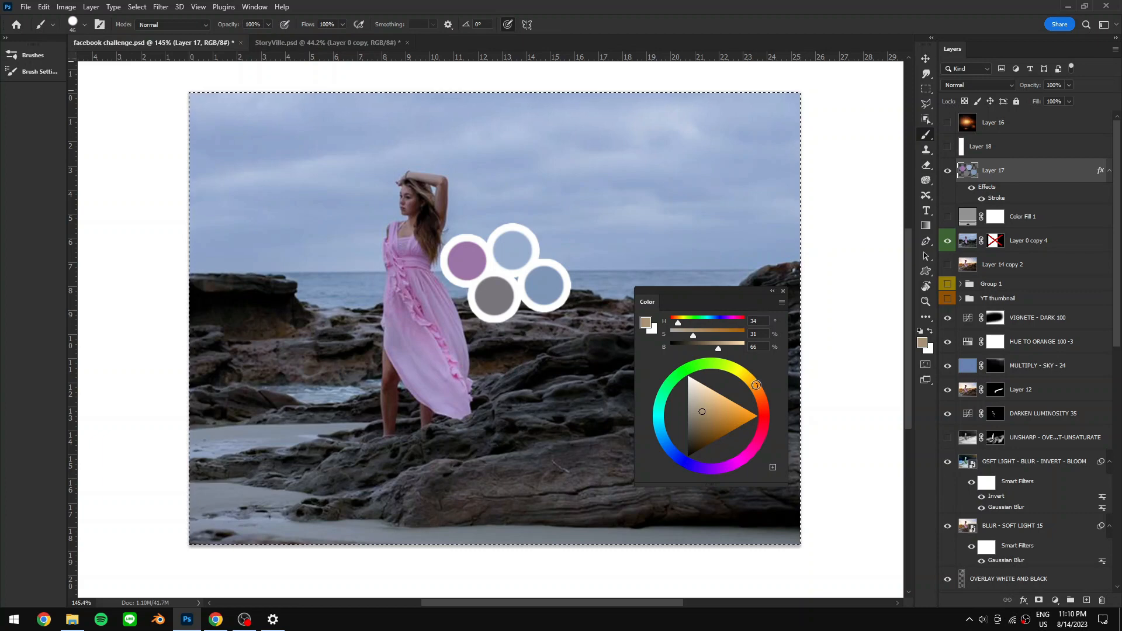
- Choose a saturated orange foreground color from the color wheel
drag(737, 408, 733, 419)
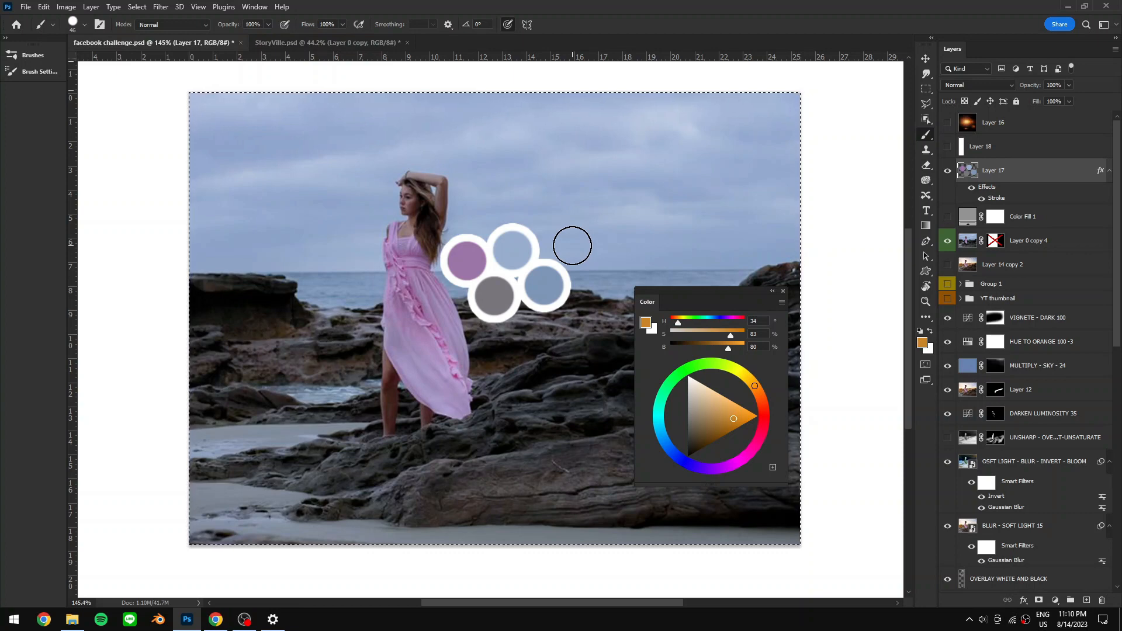
click(556, 242)
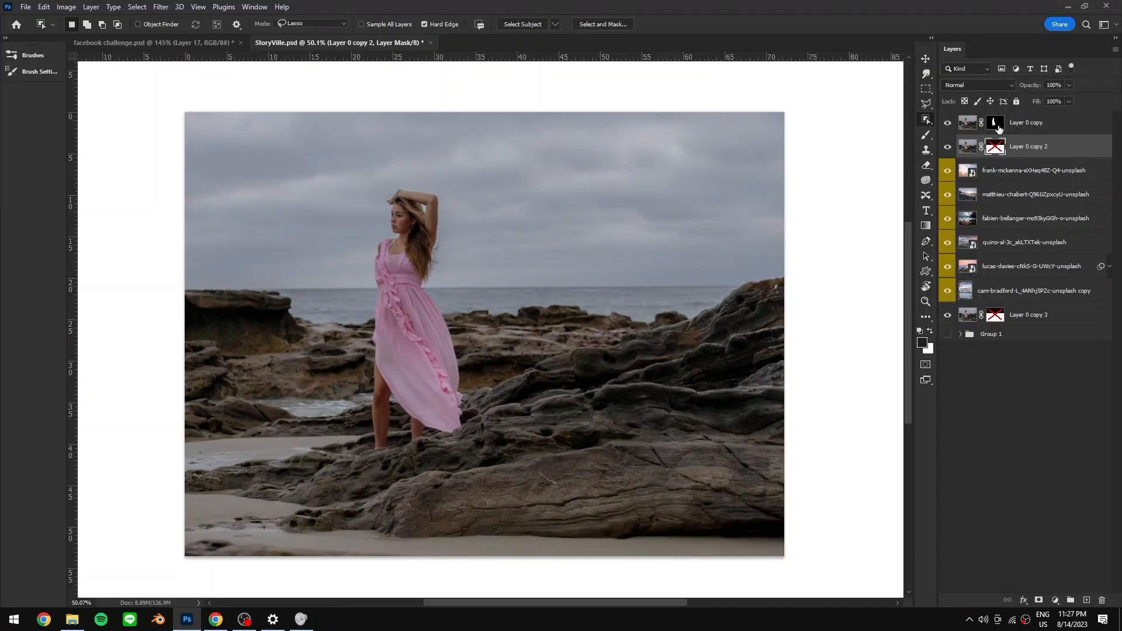
- Load the woman's mask, then the rock foreground's layer mask, as a selection
ctrl+click(1086, 91)
ctrl+click(994, 147)
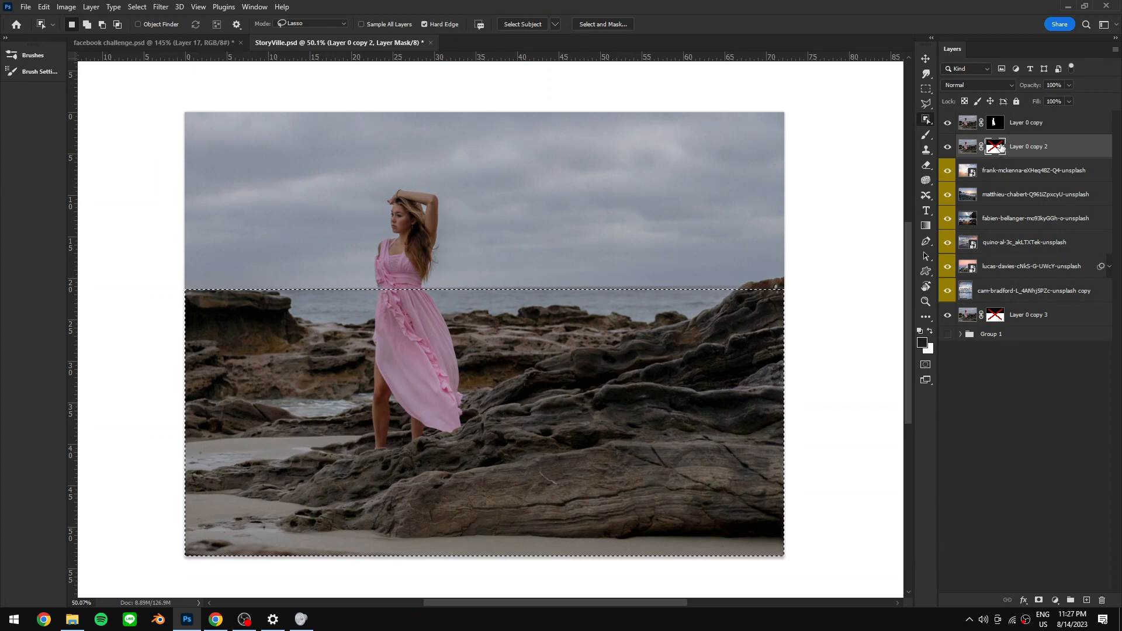
- Switch to the browser and browse the Unsplash sunrise beach photo results for sky images
key(alt+Tab)
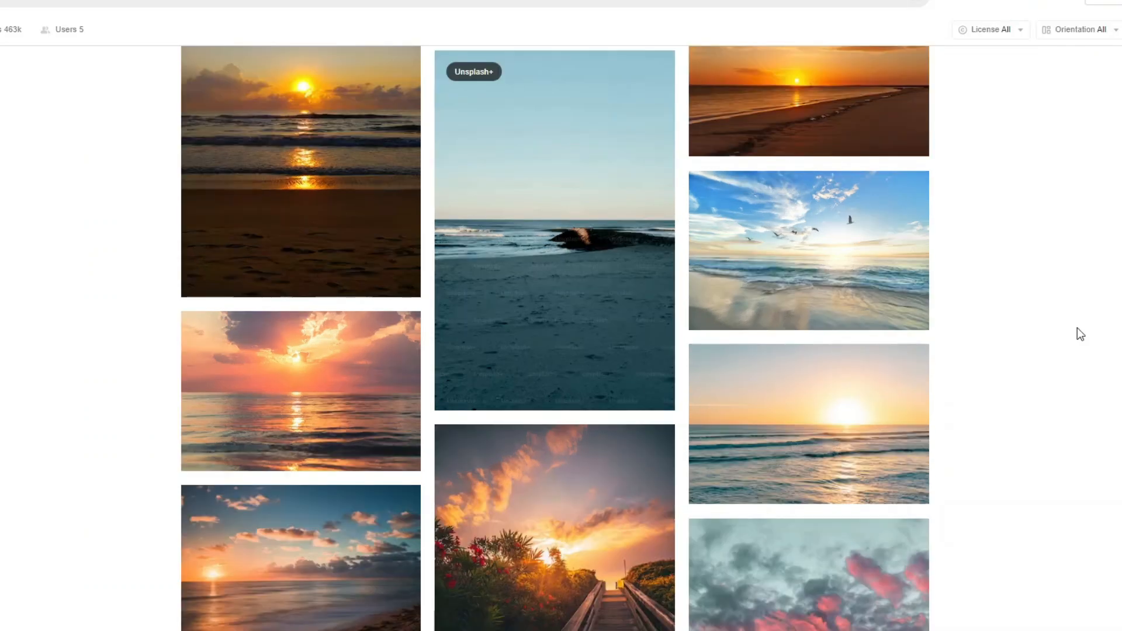
scroll(974, 325, up, 5)
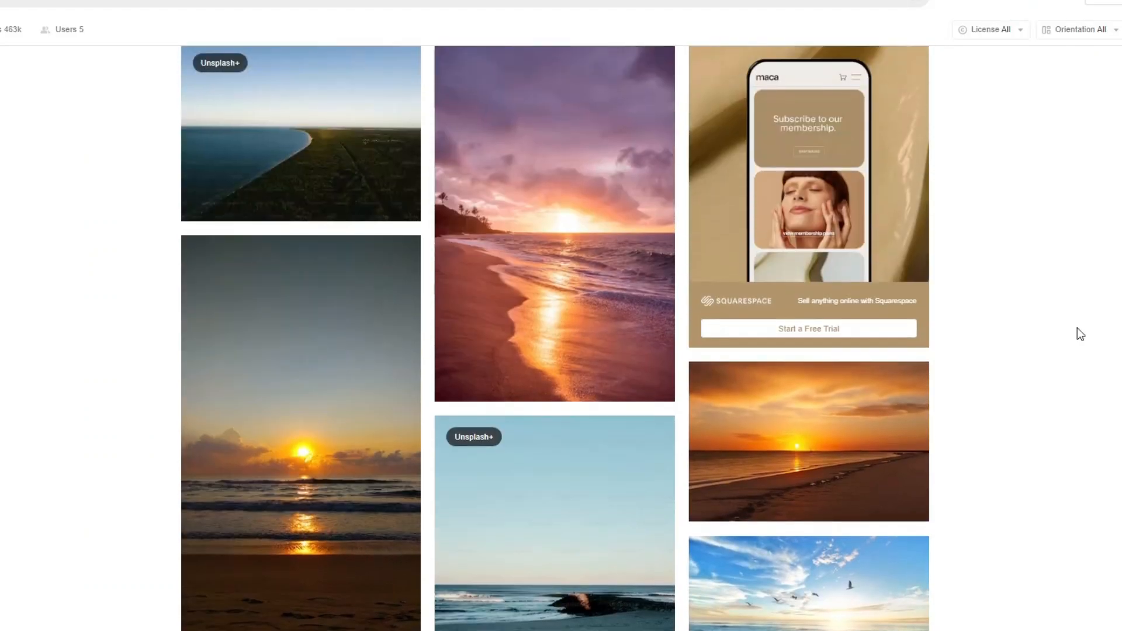
scroll(1080, 334, up, 5)
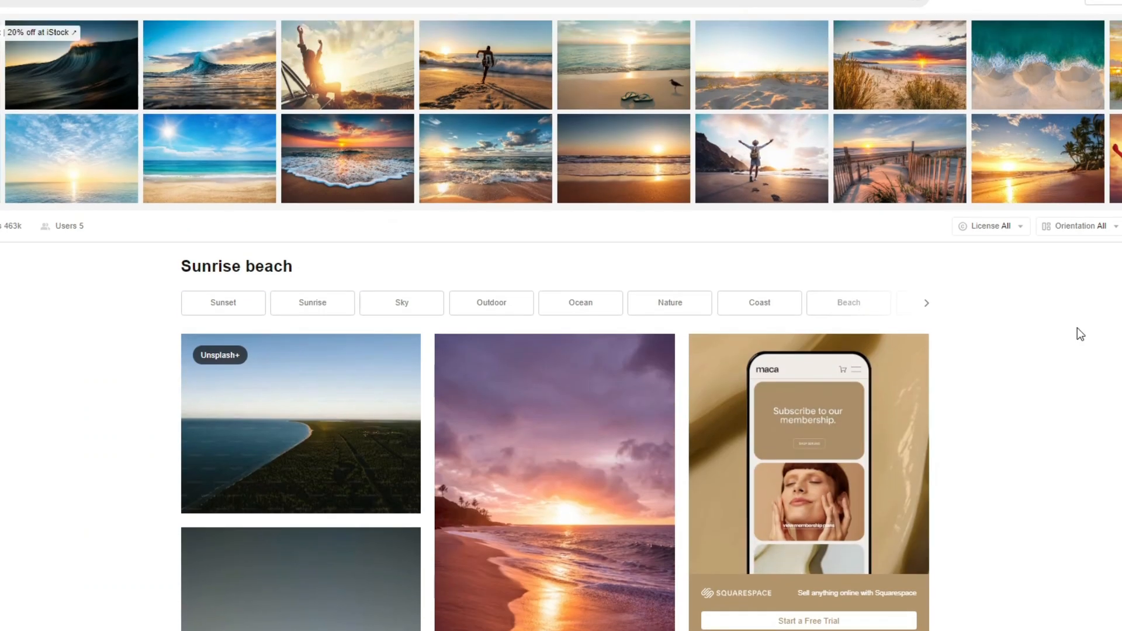
scroll(1081, 334, down, 6)
scroll(1081, 334, down, 7)
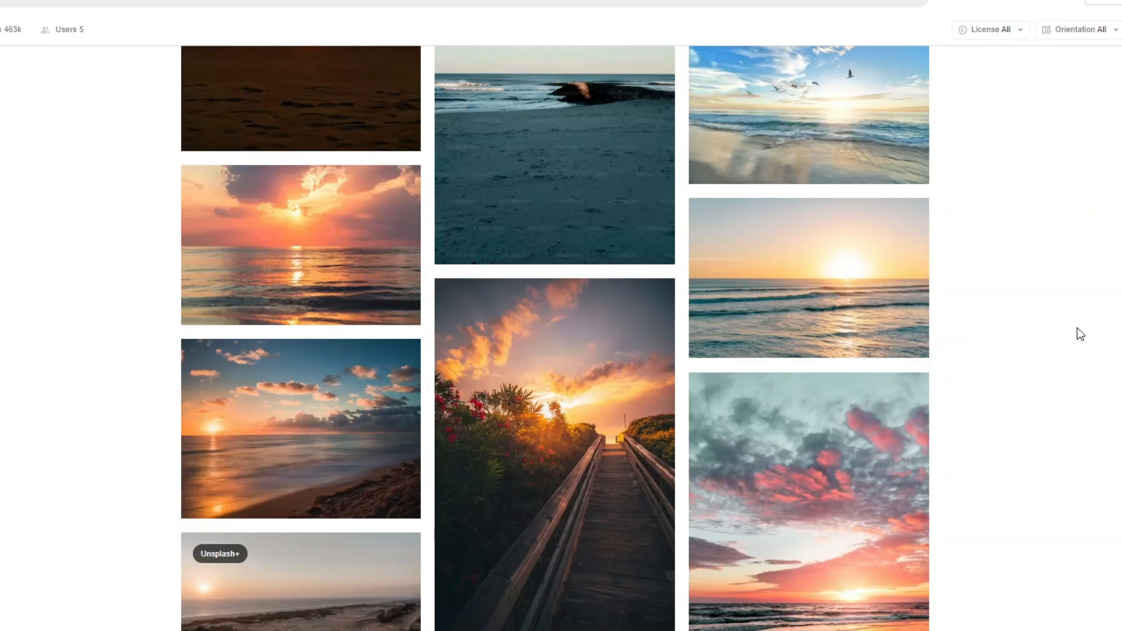
scroll(881, 347, down, 4)
scroll(880, 346, down, 5)
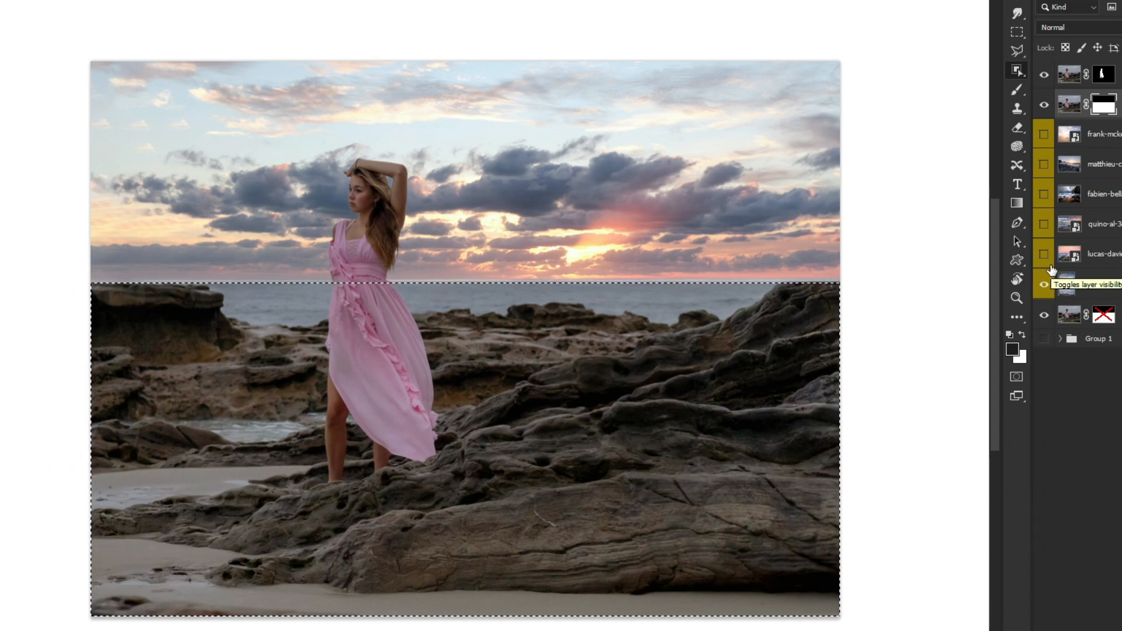
- Deselect, then turn on the sky photo layers one by one to compare the skies behind the woman
key(ctrl+d)
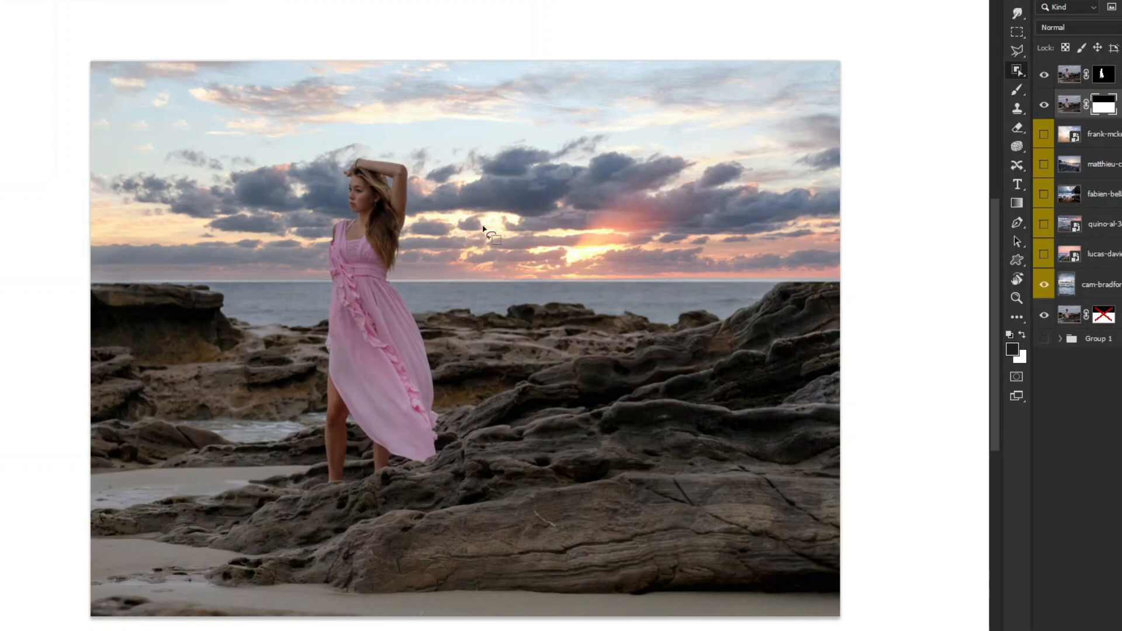
click(1044, 255)
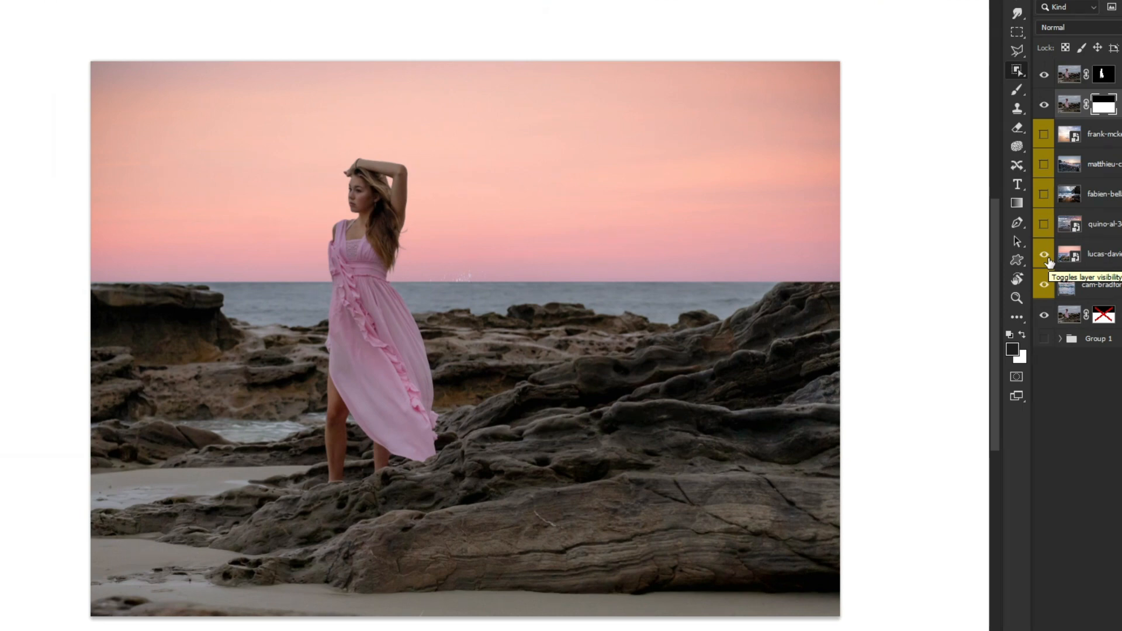
click(1044, 226)
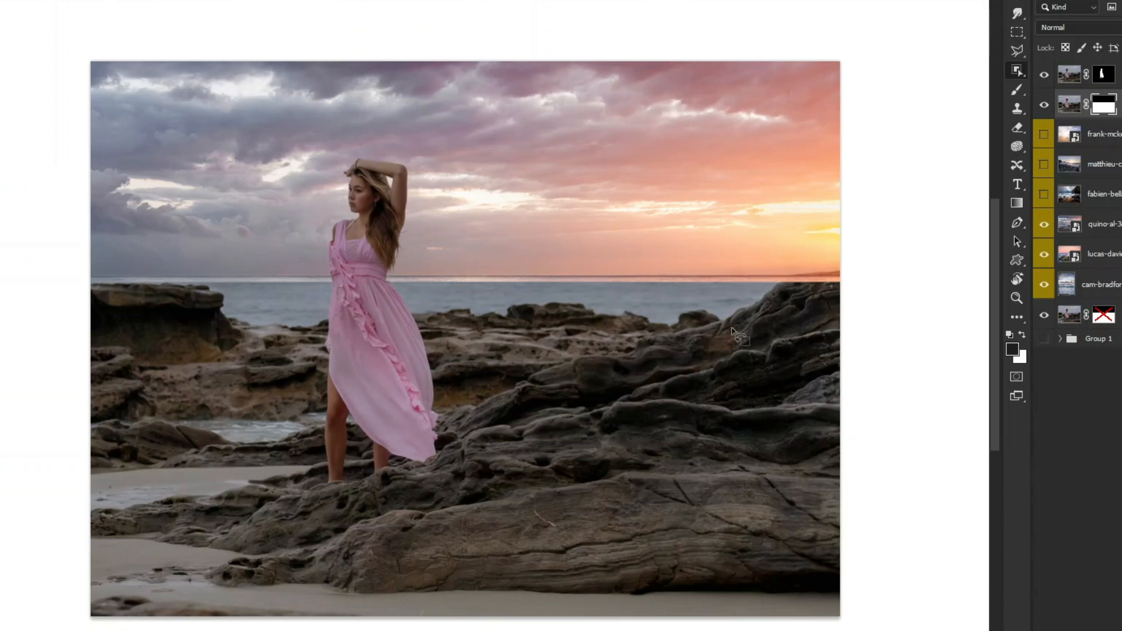
click(1044, 194)
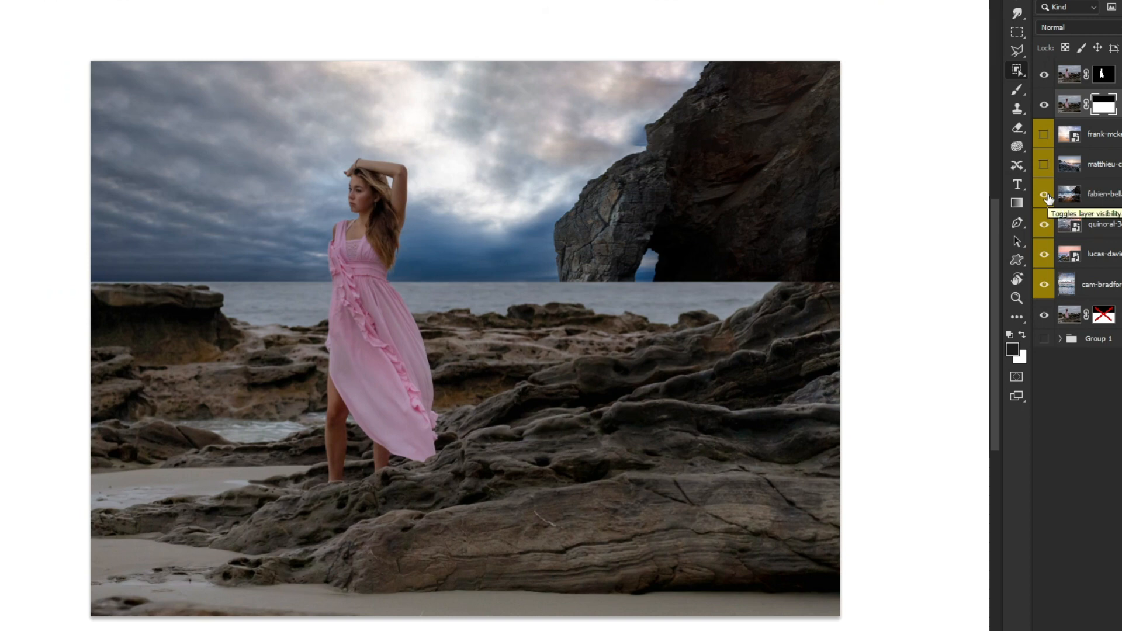
click(1044, 164)
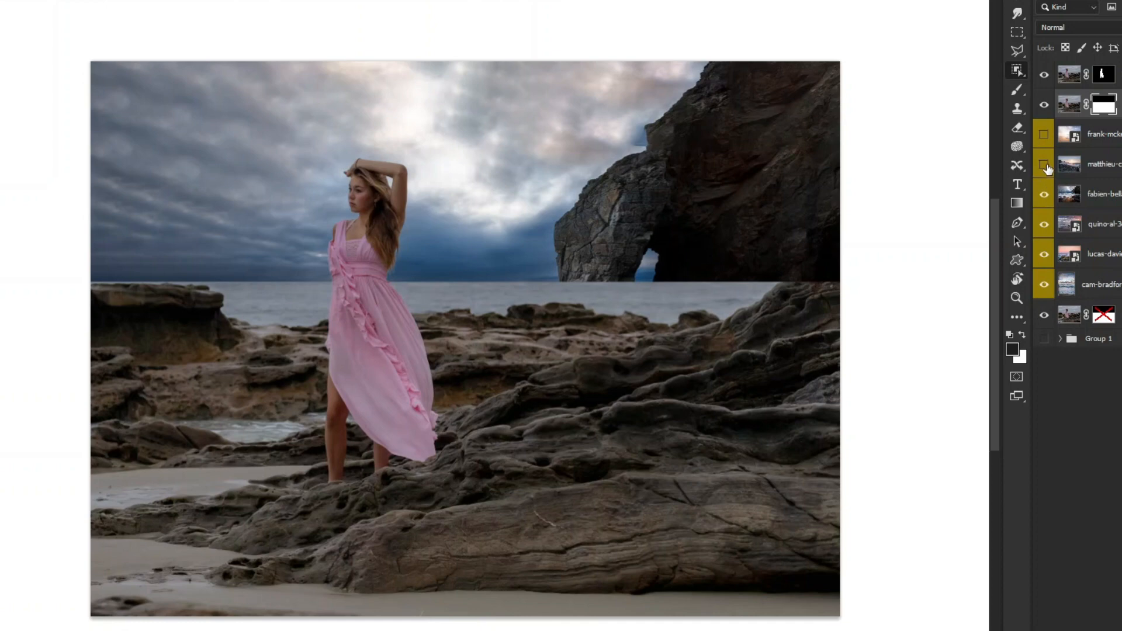
click(1044, 135)
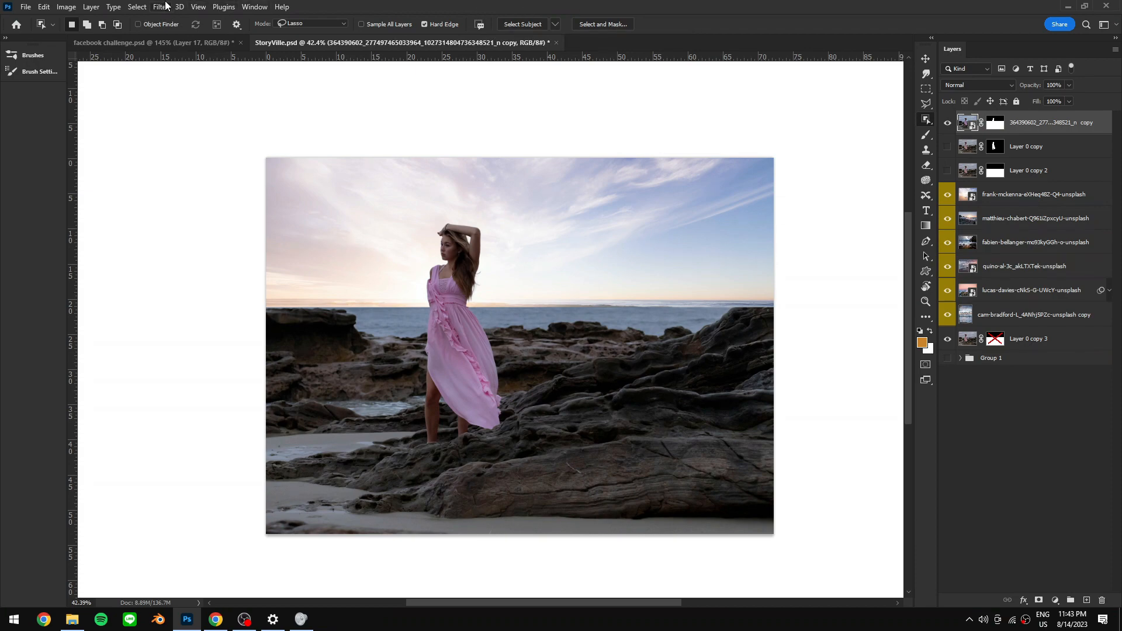
- Apply a Camera Raw Filter with Temperature +9, Contrast -44, Highlights -80 and Shadows +25
click(165, 6)
click(169, 93)
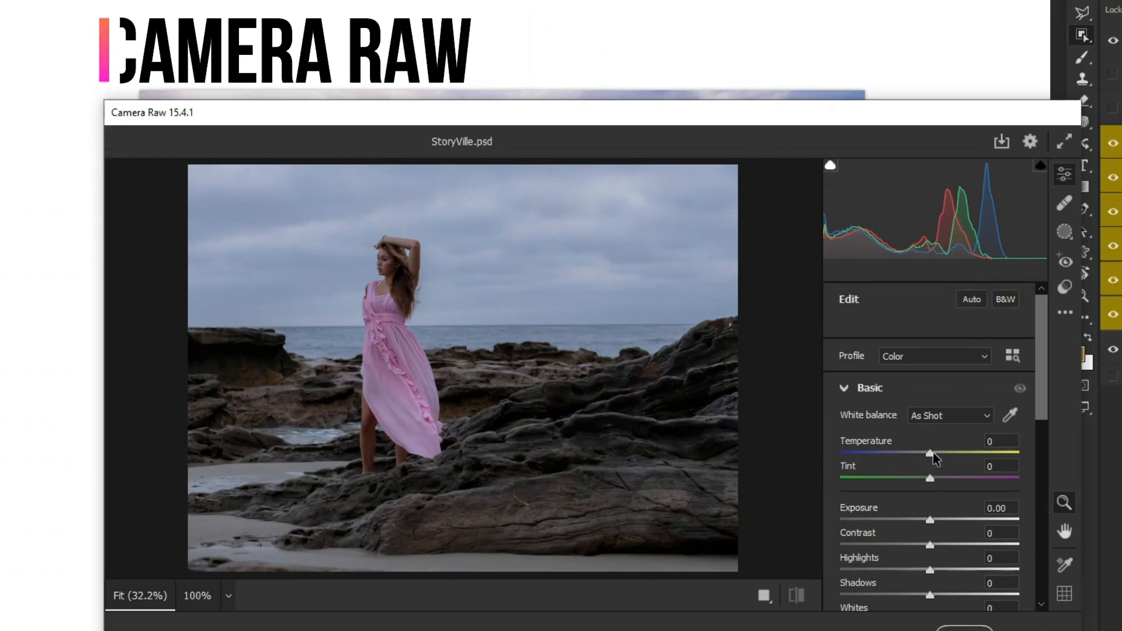
drag(932, 454, 785, 462)
scroll(939, 456, down, 3)
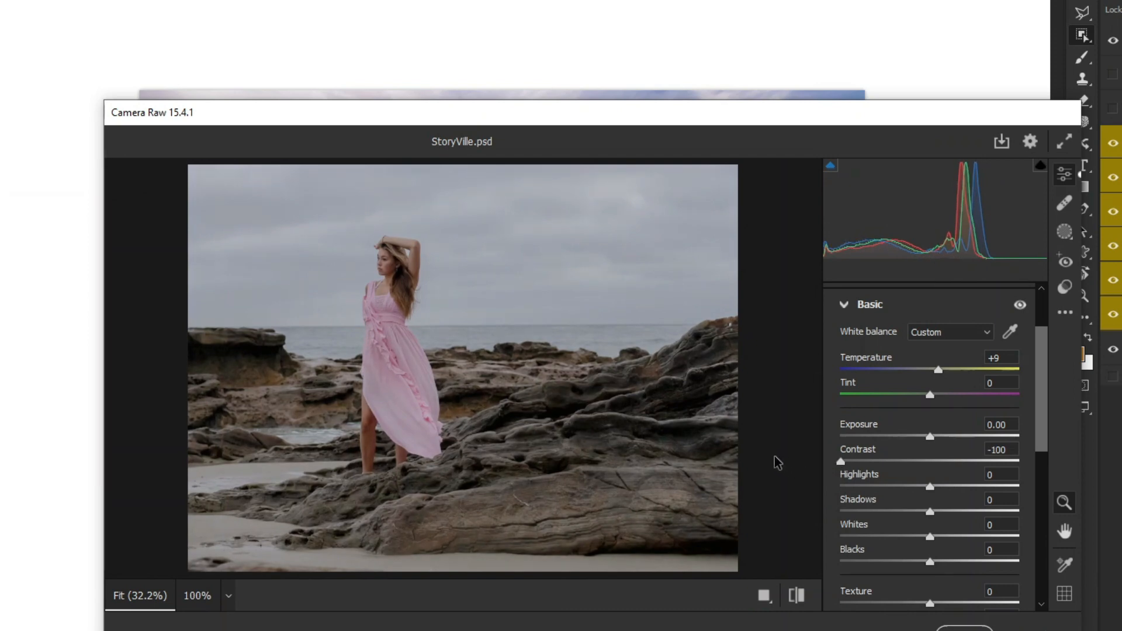
drag(840, 461, 891, 463)
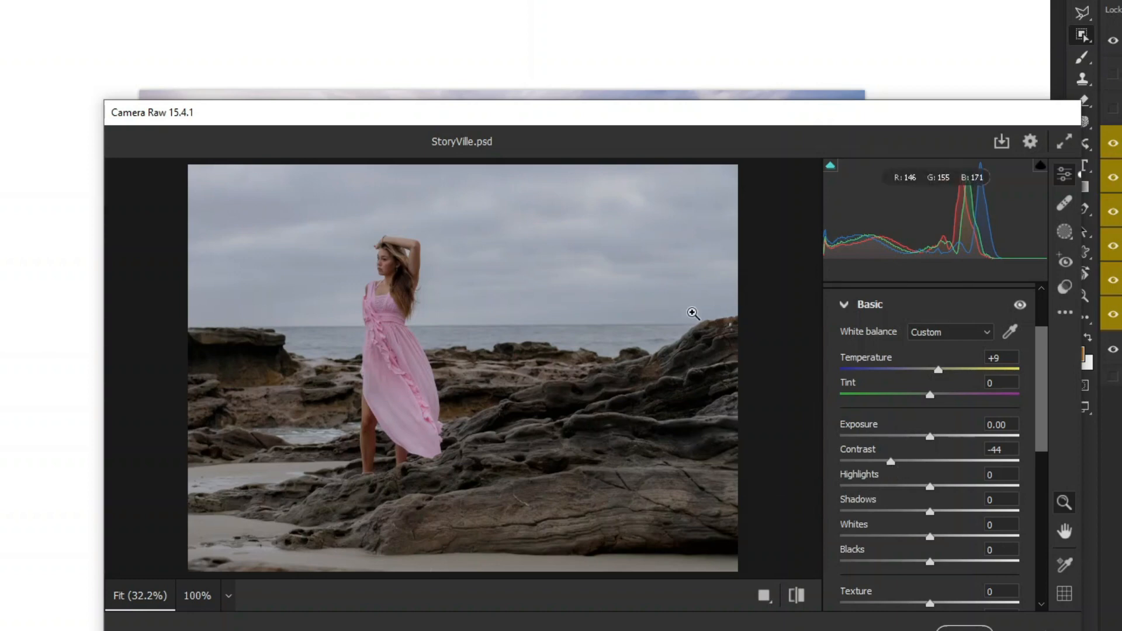
drag(930, 489, 840, 448)
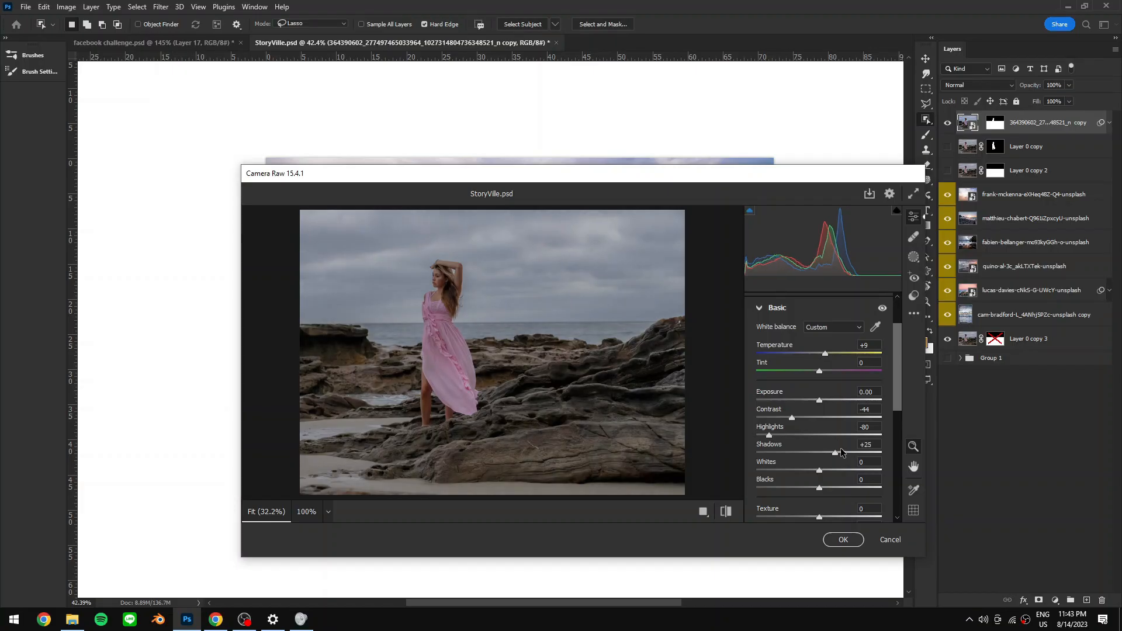
scroll(900, 427, down, 2)
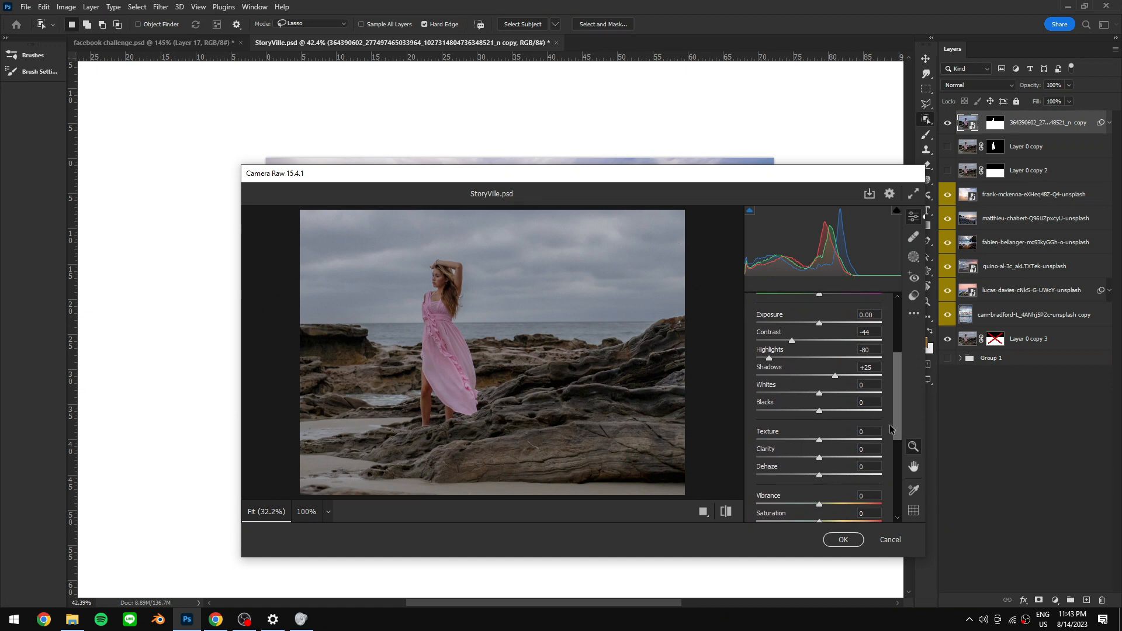
click(844, 539)
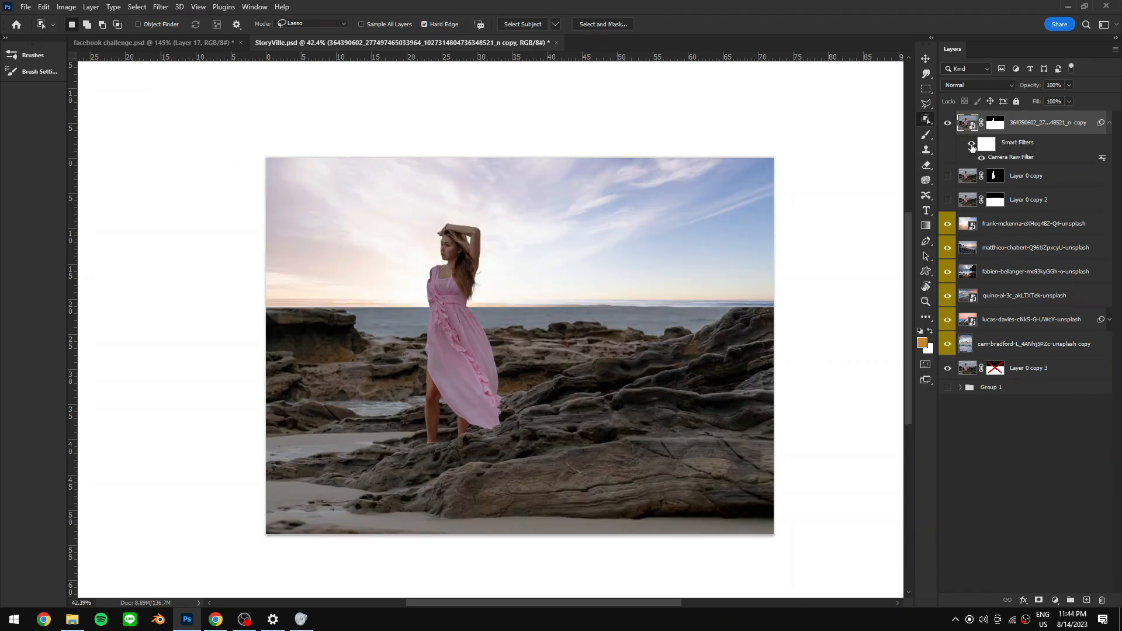
- Toggle the Camera Raw smart filter off and on to compare the effect
click(971, 145)
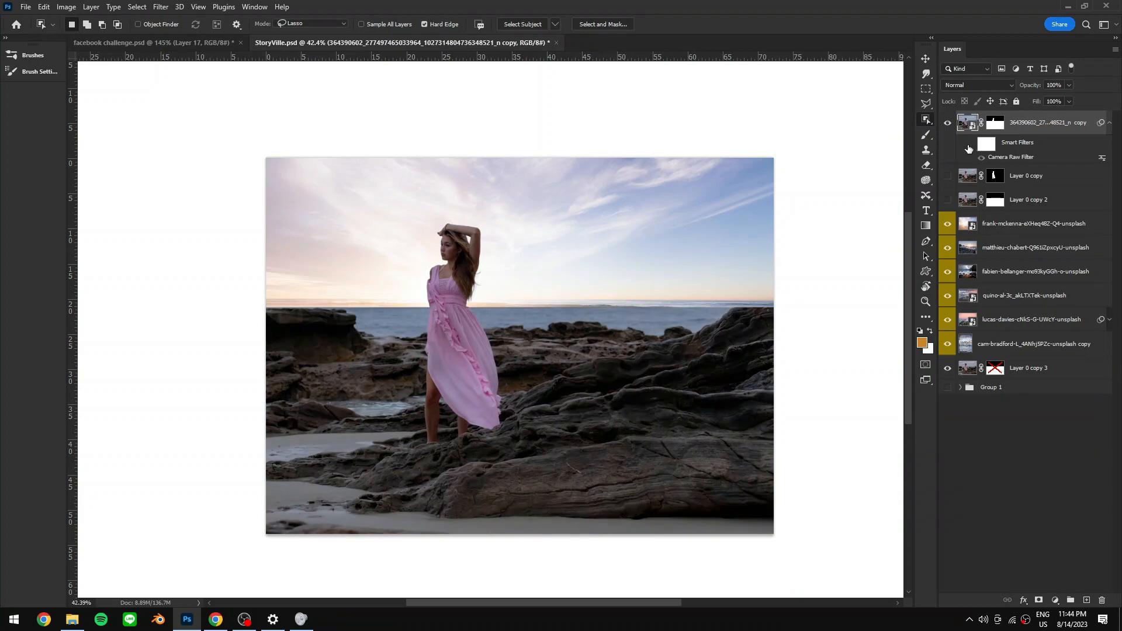
click(971, 146)
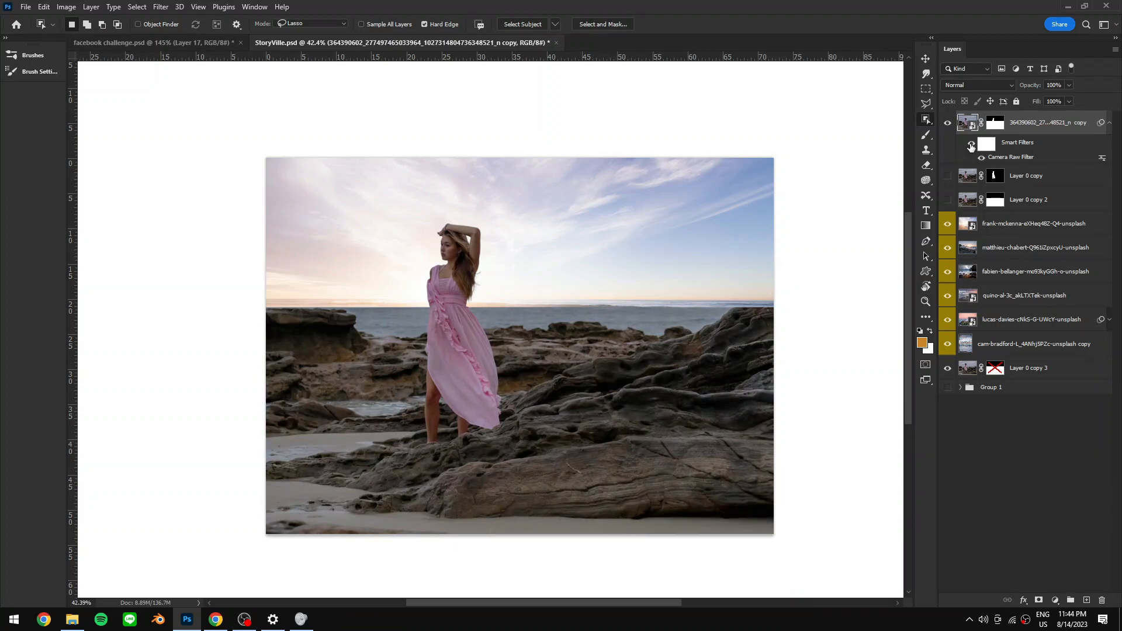
- Paint on the layer's mask with a 15% opacity brush to blend the horizon around the woman
click(996, 122)
key(b)
key(d)
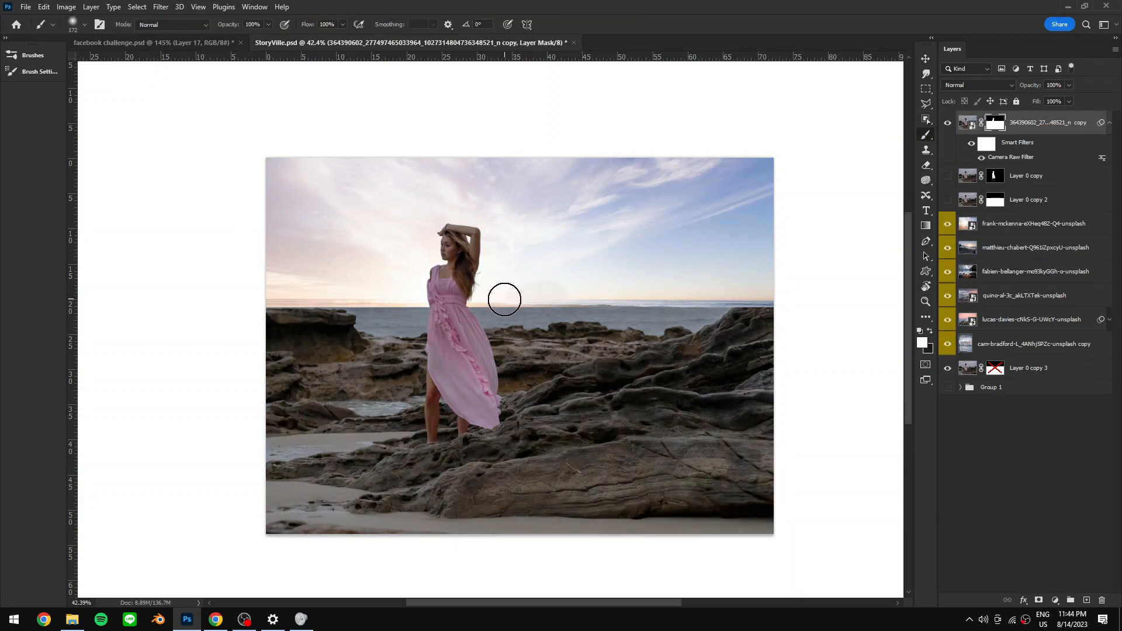
mouse_move(496, 296)
mouse_down()
mouse_move(546, 296)
mouse_move(561, 268)
mouse_move(585, 263)
mouse_up()
key(ctrl+z)
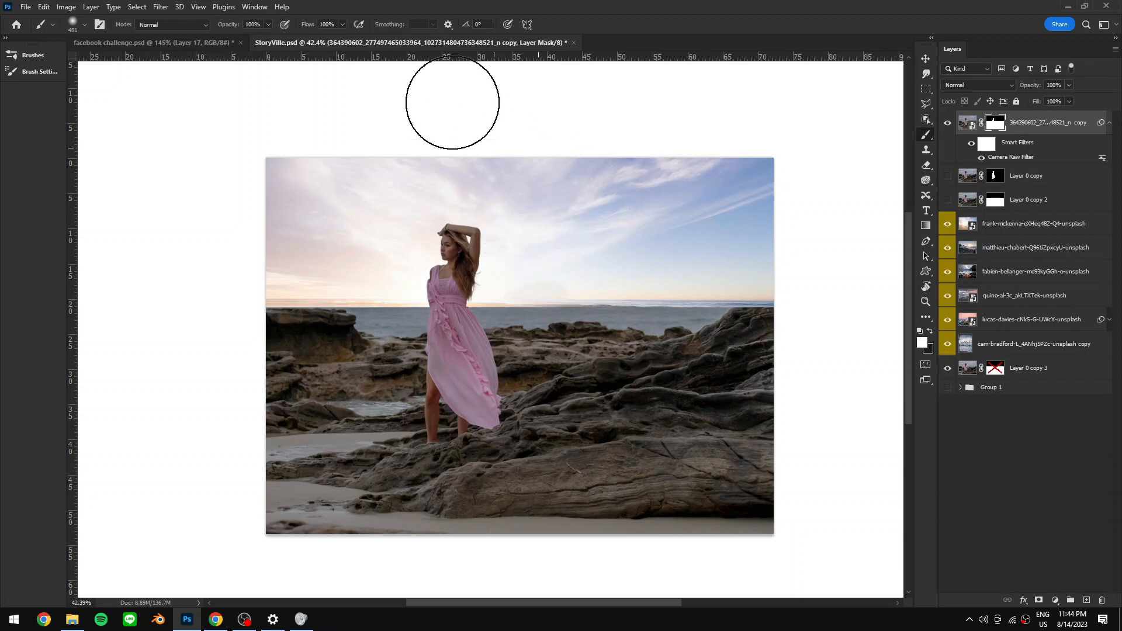
drag(231, 26, 182, 31)
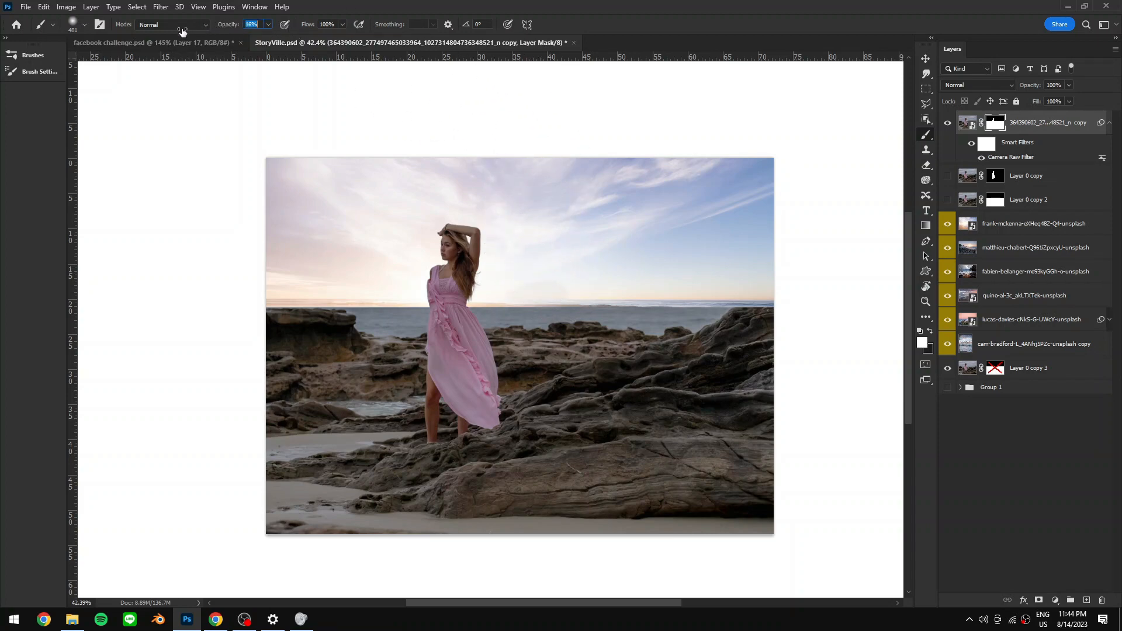
drag(626, 292, 534, 293)
drag(488, 304, 506, 305)
key(x)
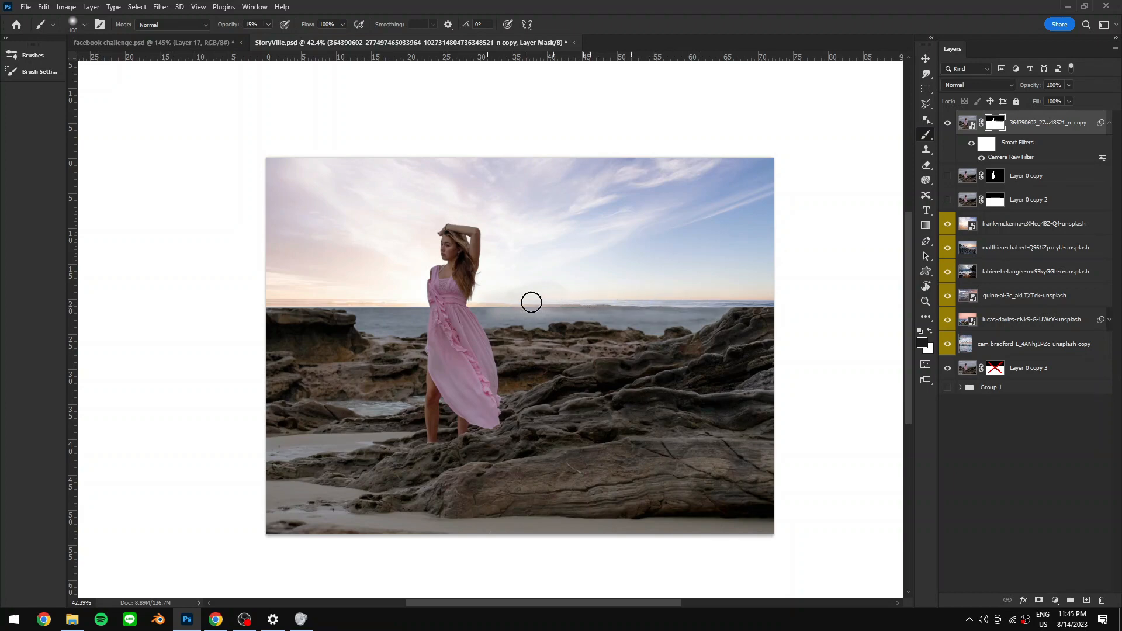
alt+drag(491, 305, 471, 305)
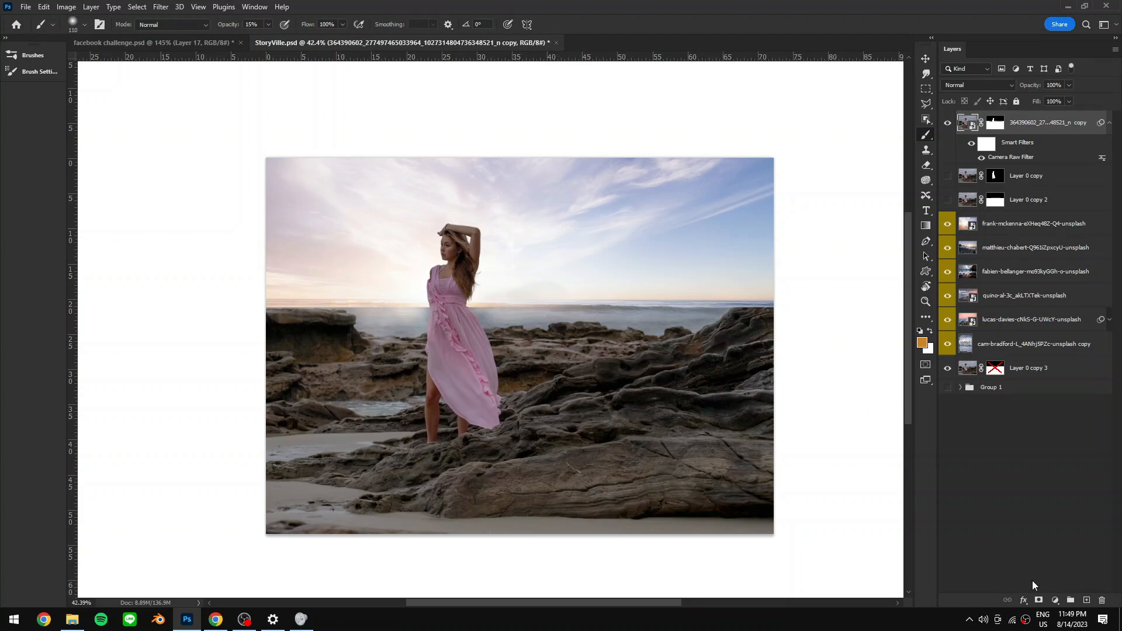
- Add a Solid Color fill layer in cb8424 and set its blend mode to Soft Light
click(1054, 602)
click(986, 392)
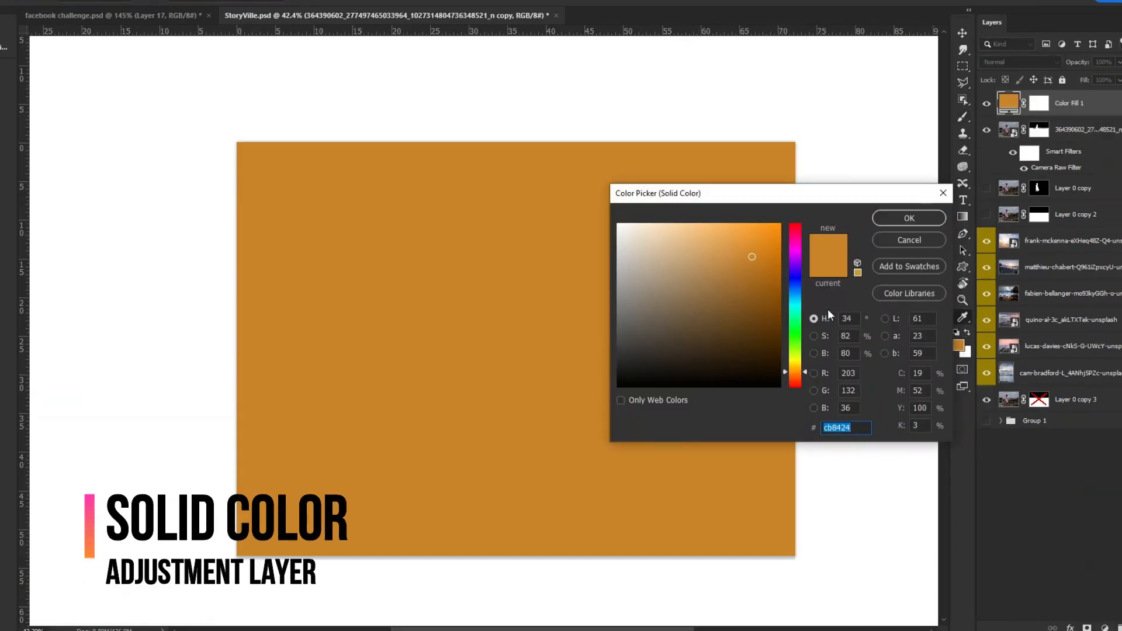
click(892, 219)
click(1007, 62)
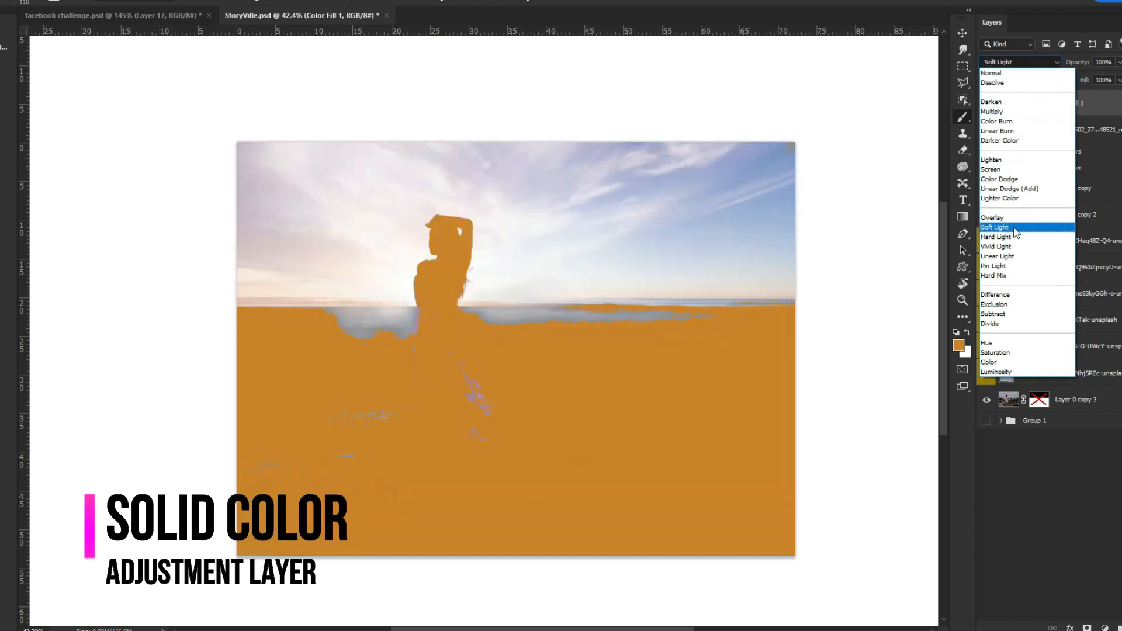
click(994, 227)
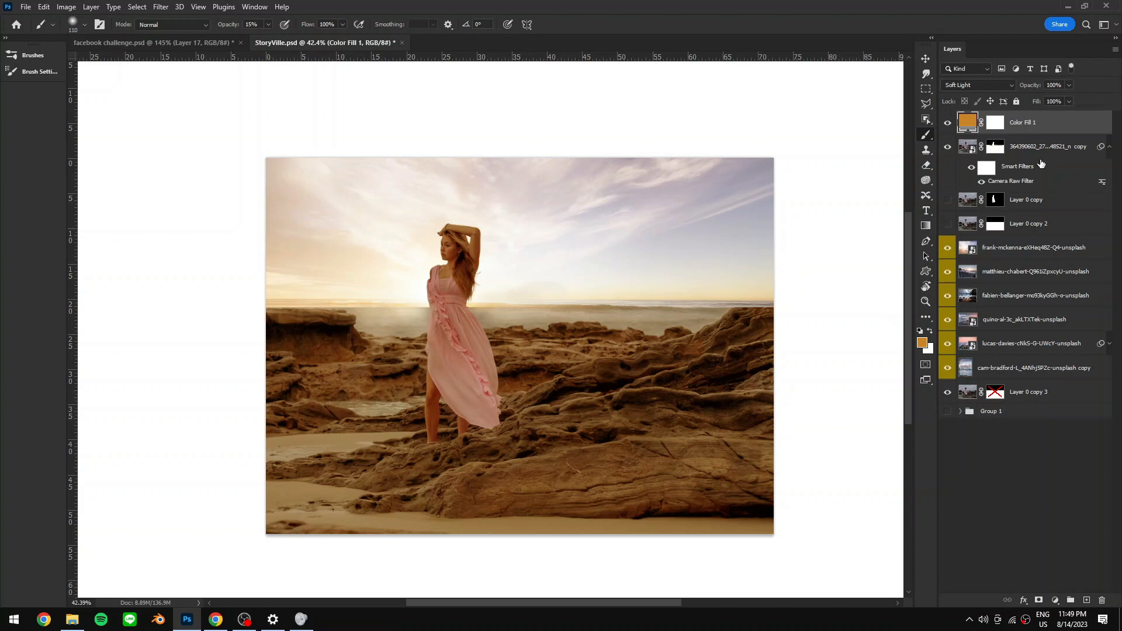
- Open Color Fill 1's blending options and set the Blend If underlying-layer black point to about 76
double_click(1065, 121)
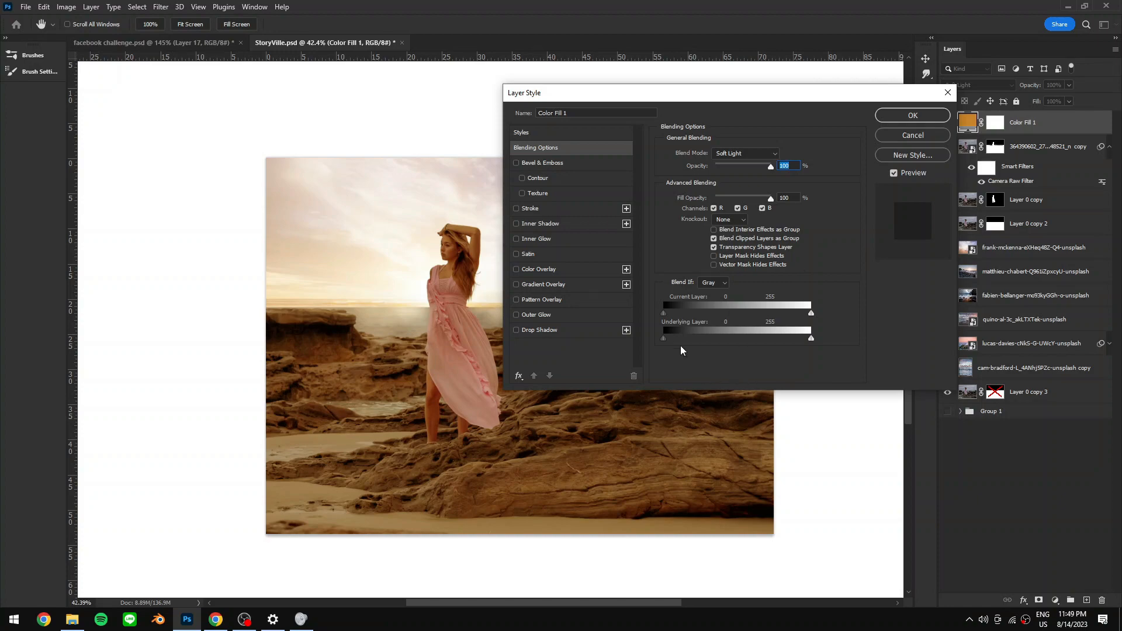
drag(667, 338, 717, 339)
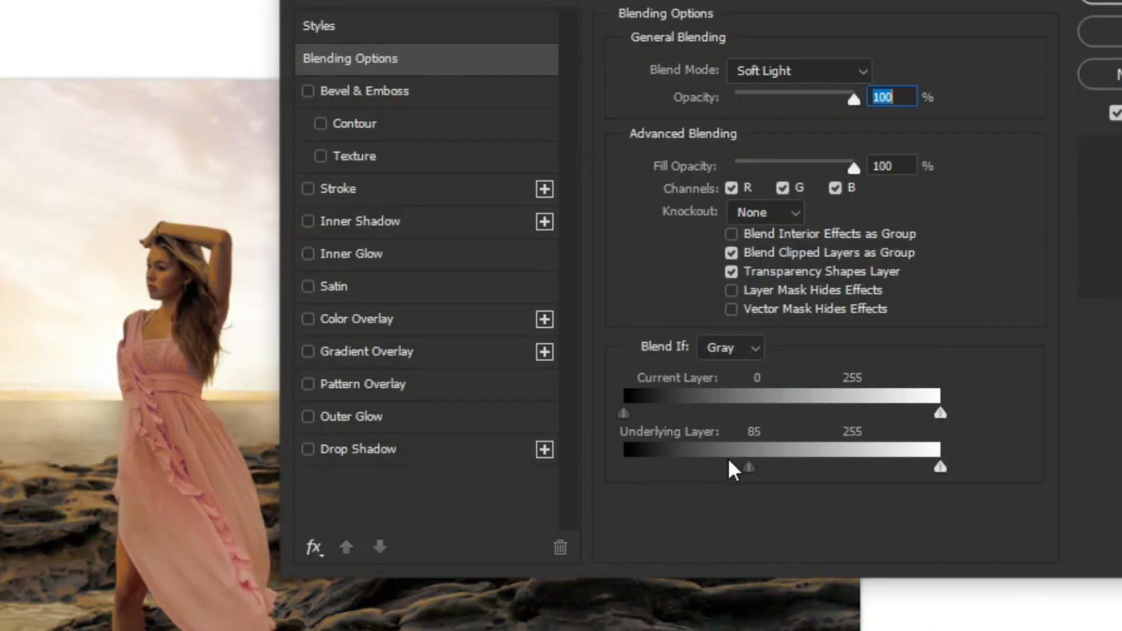
mouse_move(721, 460)
mouse_down()
mouse_move(779, 458)
mouse_move(731, 459)
mouse_up()
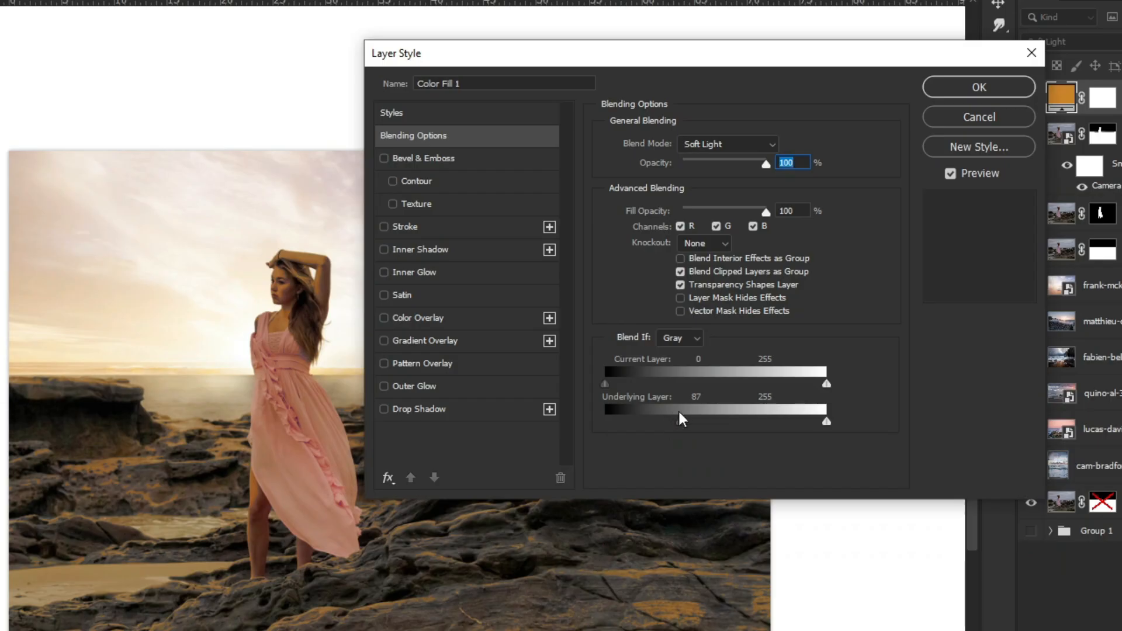
drag(679, 421, 669, 423)
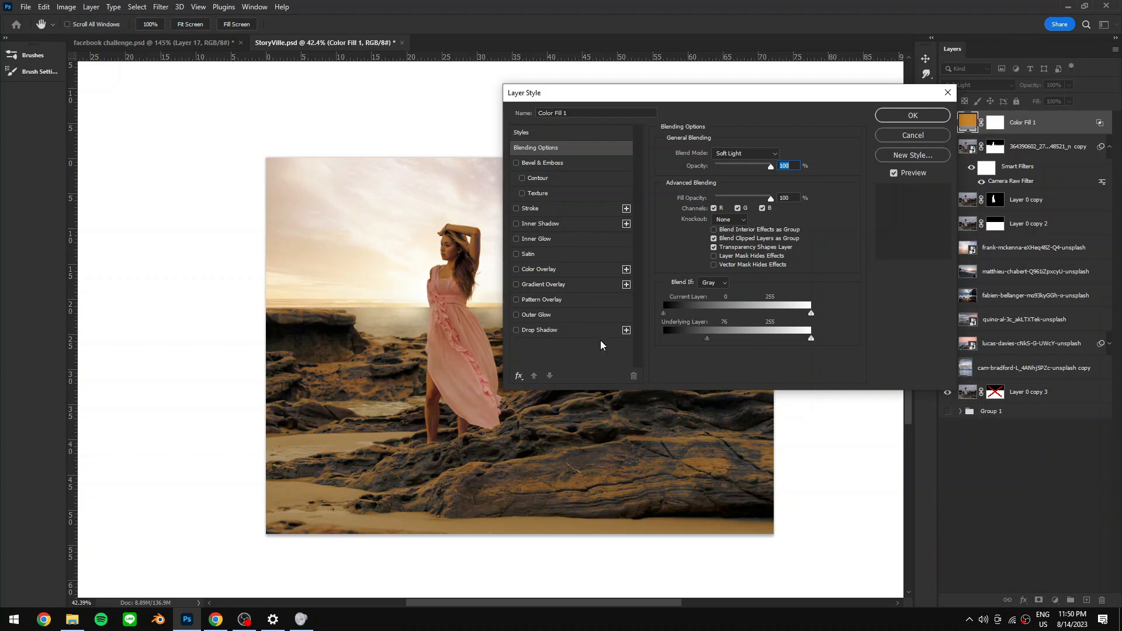
drag(696, 98, 713, 59)
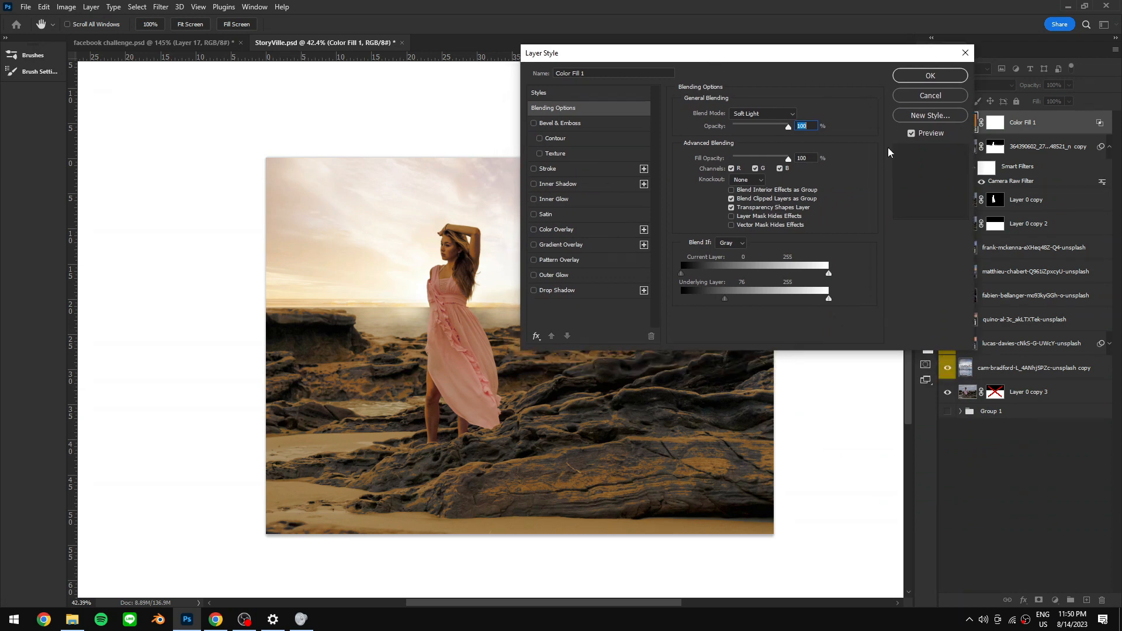
drag(725, 298, 746, 299)
key(Return)
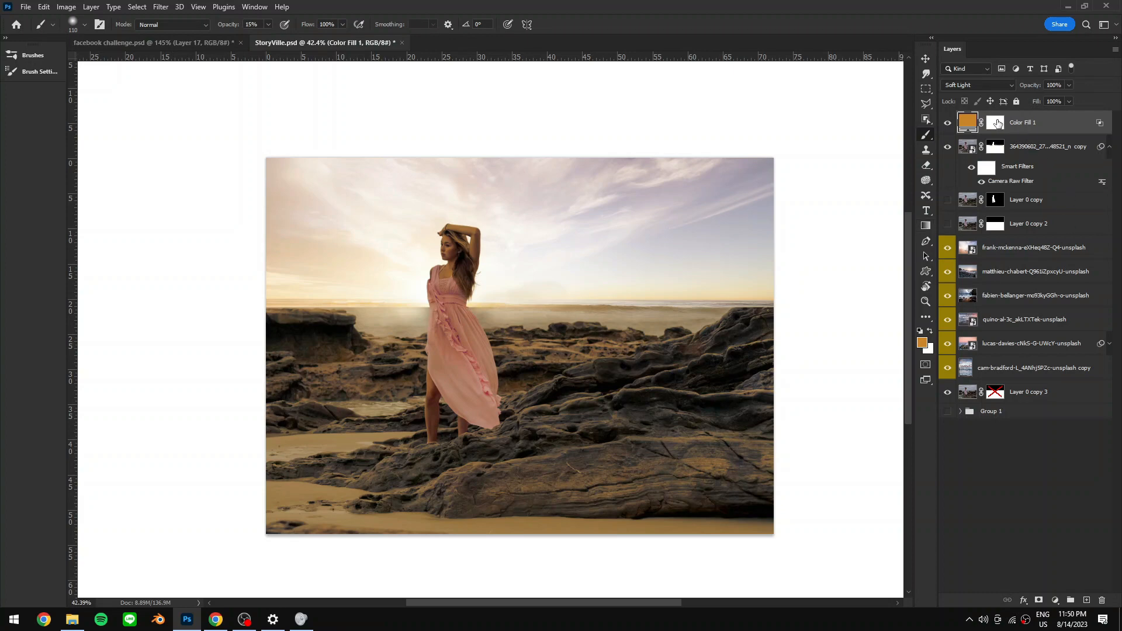
- Invert Color Fill 1's layer mask to black and paint the warm tone back onto the rocks
click(1002, 125)
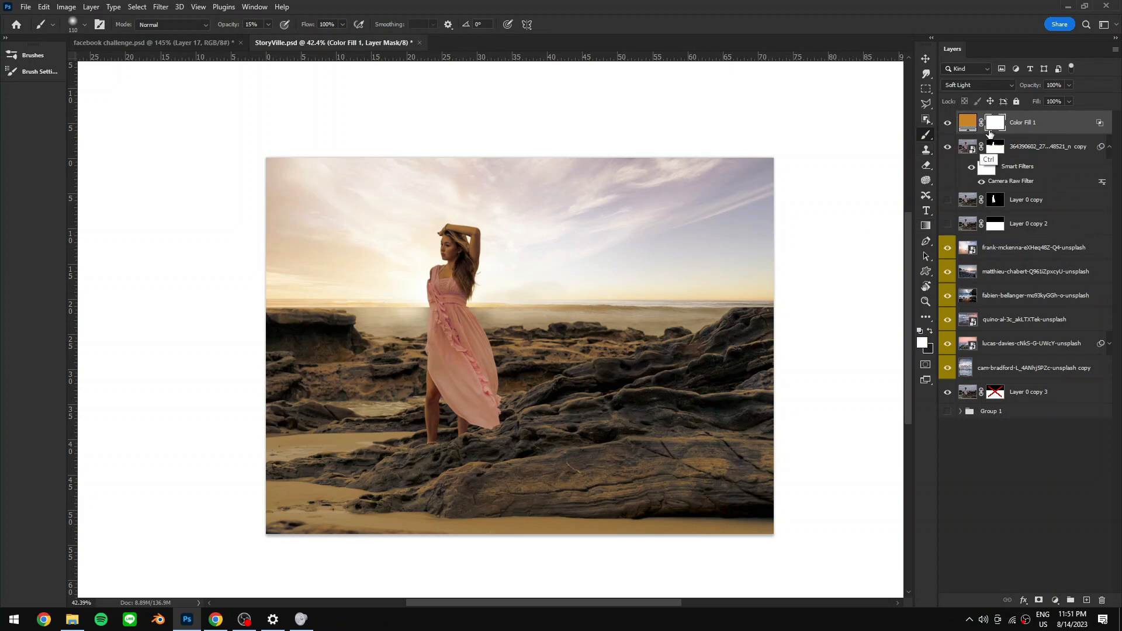
key(ctrl+i)
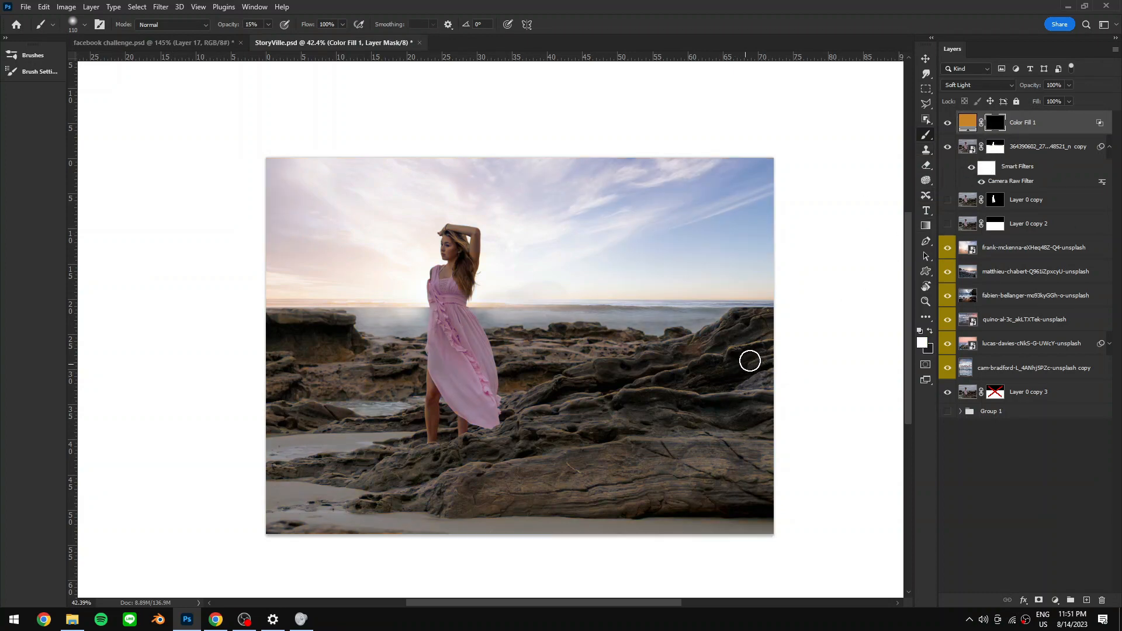
mouse_move(575, 416)
mouse_down()
mouse_move(554, 399)
mouse_move(531, 418)
mouse_move(601, 408)
mouse_up()
drag(643, 407, 624, 413)
mouse_move(750, 347)
mouse_down()
mouse_move(548, 443)
mouse_move(701, 433)
mouse_move(679, 406)
mouse_up()
mouse_move(362, 466)
mouse_down()
mouse_move(307, 466)
mouse_move(409, 460)
mouse_move(424, 480)
mouse_move(410, 493)
mouse_move(457, 484)
mouse_up()
- Refine Color Fill 1's mask with white and black strokes, then toggle the layer off and on to compare
key(x)
drag(363, 443, 288, 451)
key(x)
drag(473, 472, 466, 472)
mouse_move(526, 350)
mouse_down()
mouse_move(388, 371)
mouse_move(415, 344)
mouse_move(422, 354)
mouse_move(378, 358)
mouse_up()
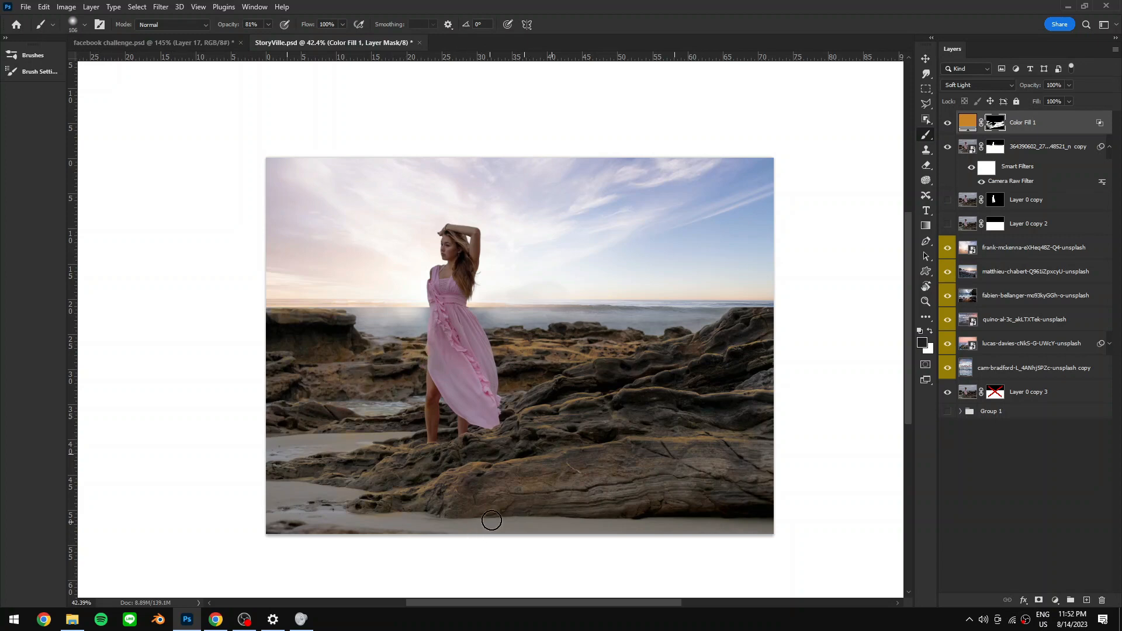
alt+right_click(601, 331)
key(x)
key(x)
click(947, 123)
click(947, 124)
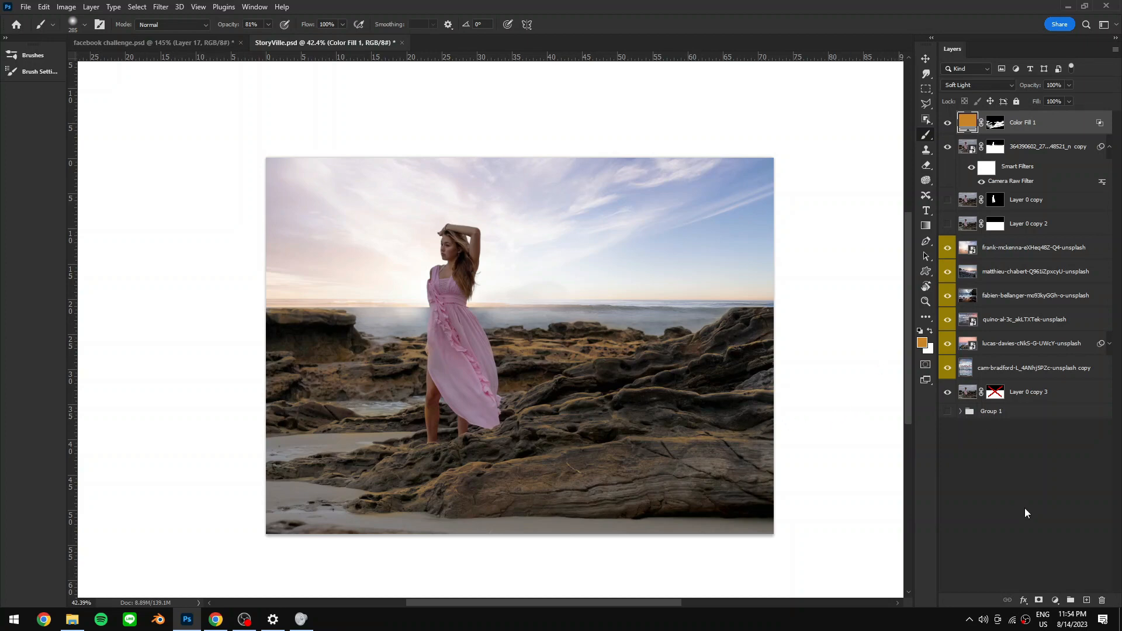
- Add another Solid Color fill layer in cb8424, set to Soft Light at 21% opacity
click(1054, 601)
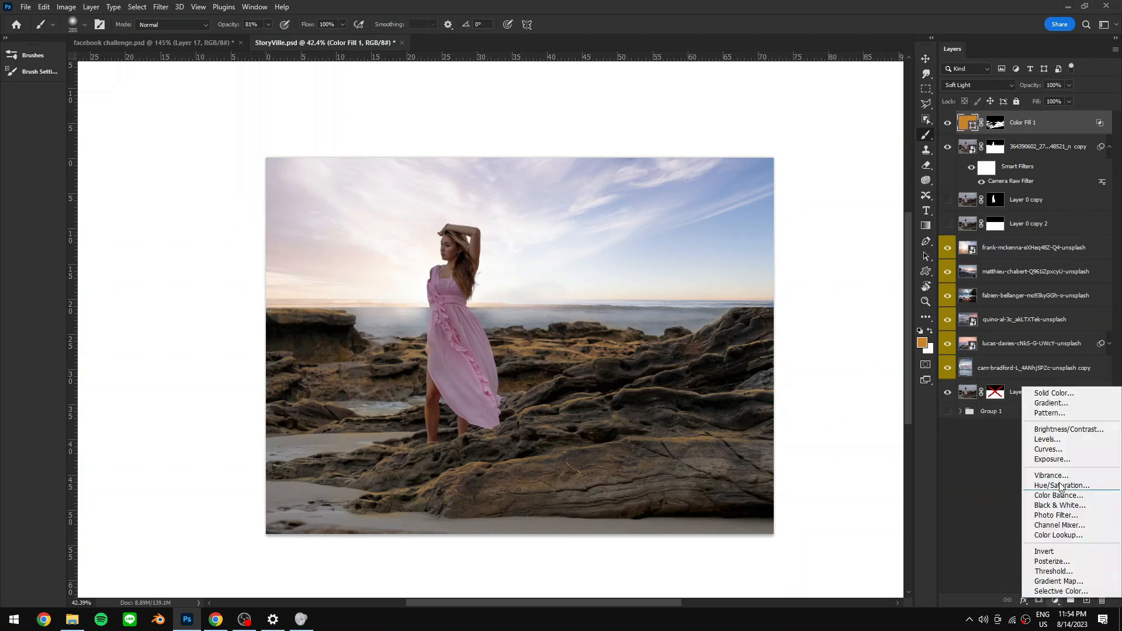
click(1060, 393)
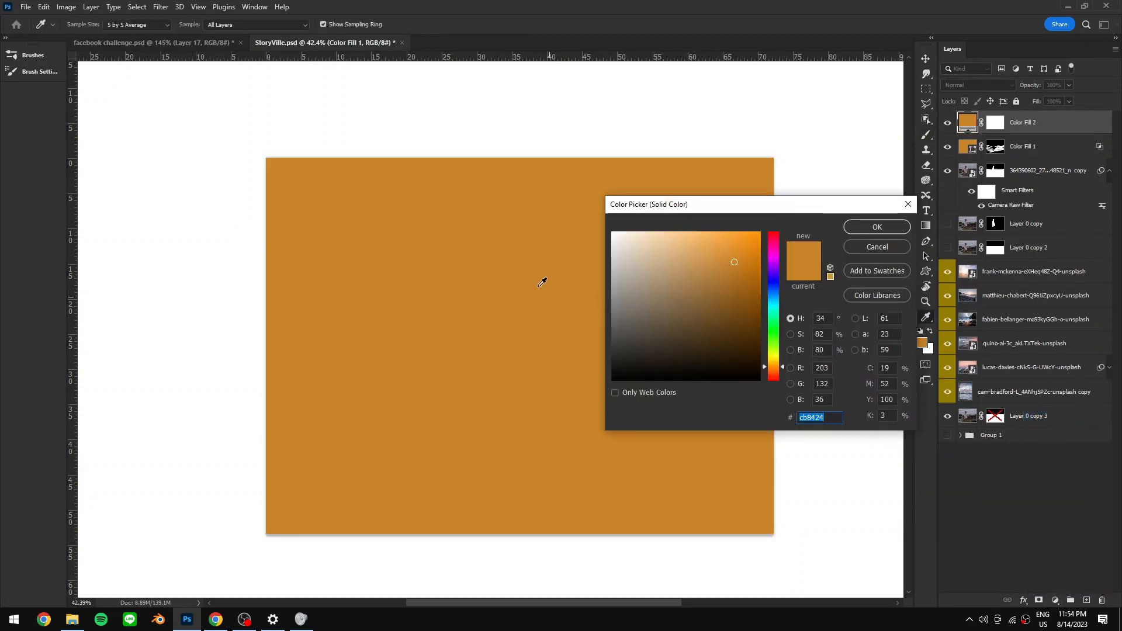
click(889, 226)
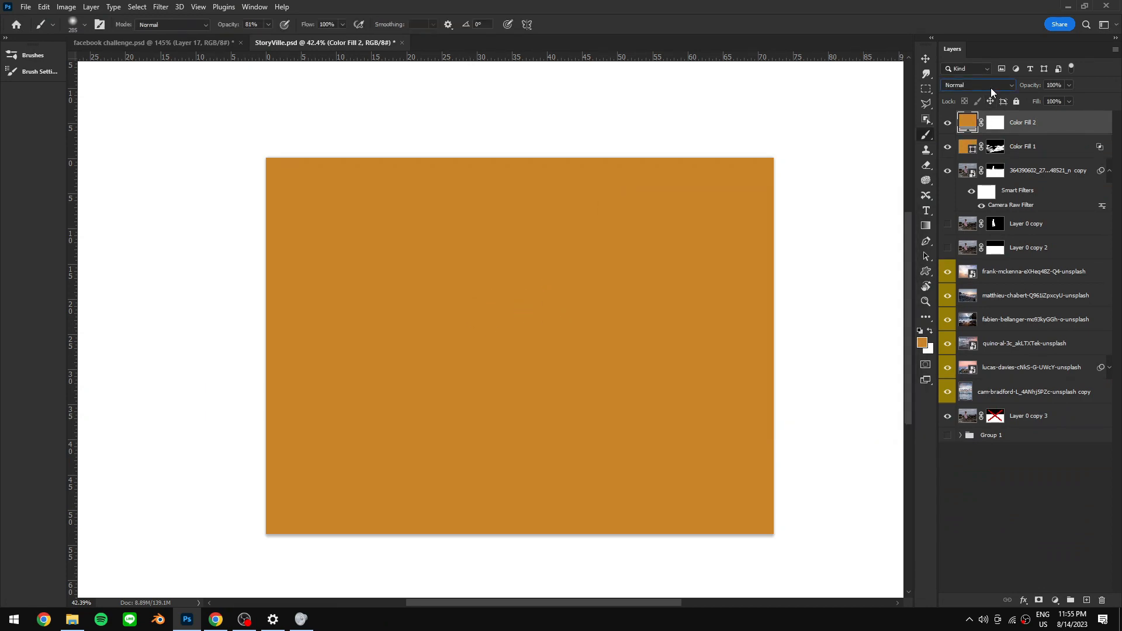
click(991, 87)
click(975, 237)
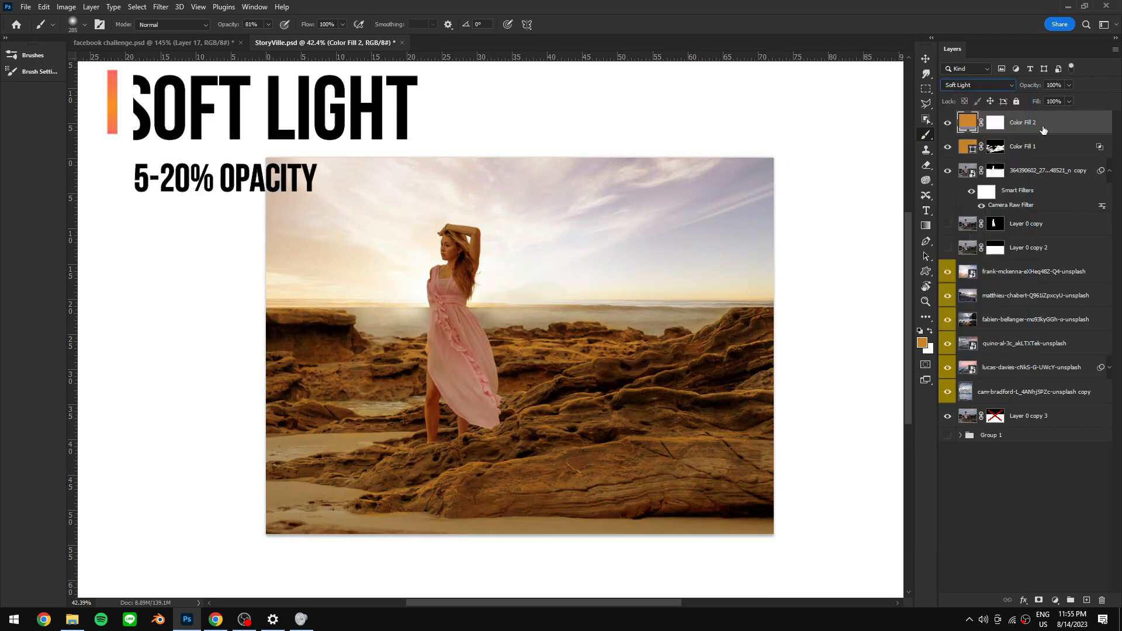
drag(1037, 86, 1001, 86)
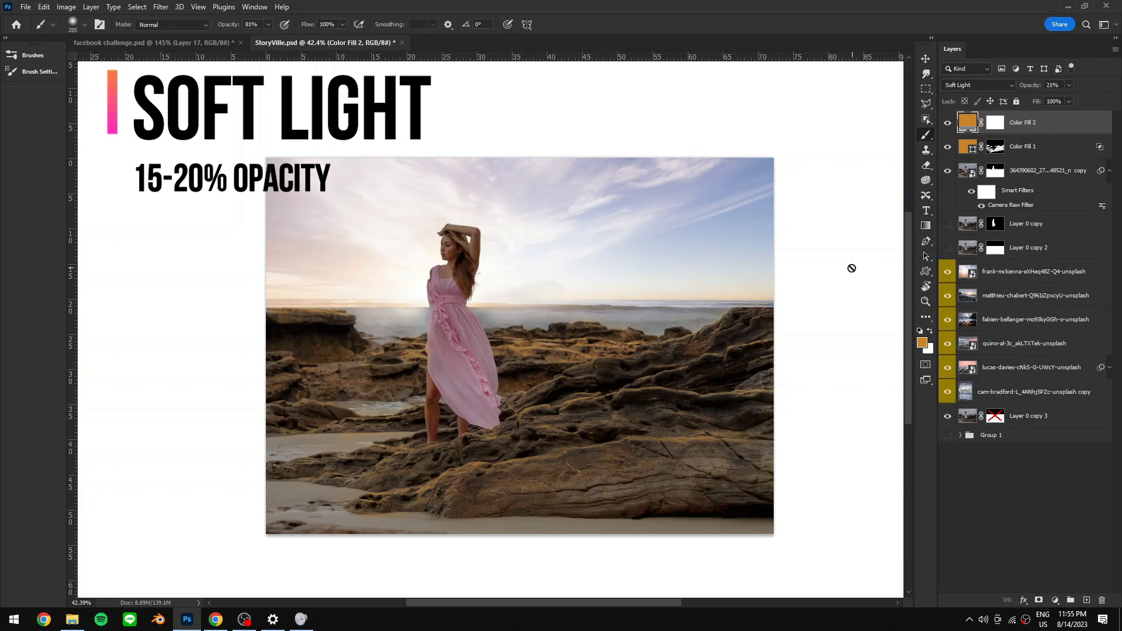
- Invert Color Fill 2's mask and paint the warm tone onto the lower rocks with a larger brush
click(996, 125)
key(ctrl+i)
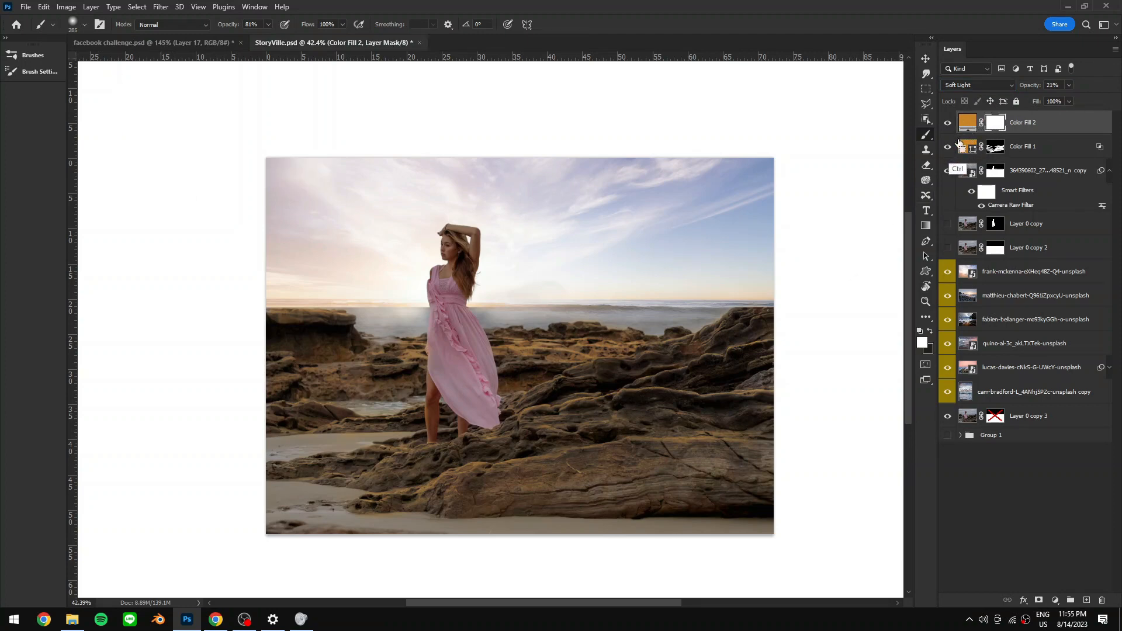
key(bracketright)
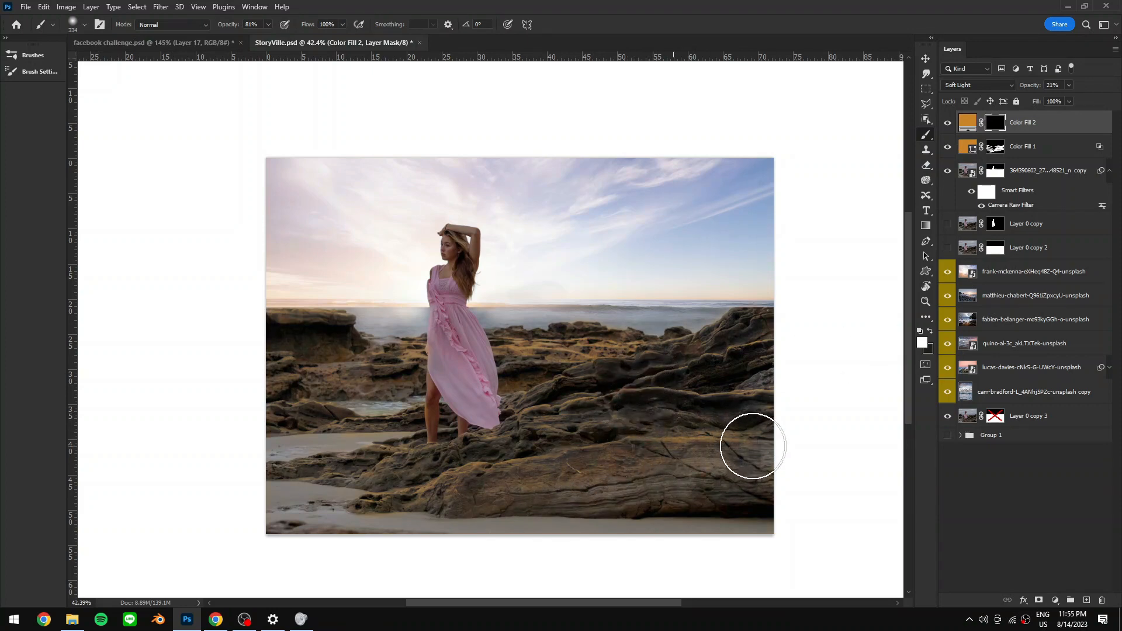
drag(545, 472, 684, 392)
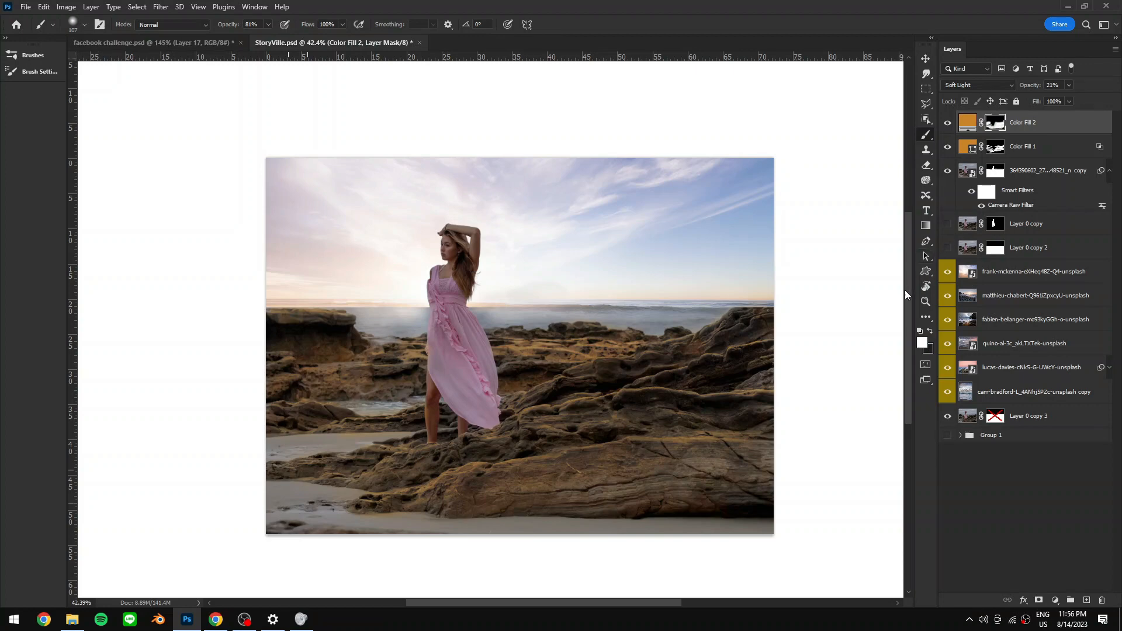
- Zoom in, lasso the rocks to the woman's right up into the sky, and add a new empty layer
key(l)
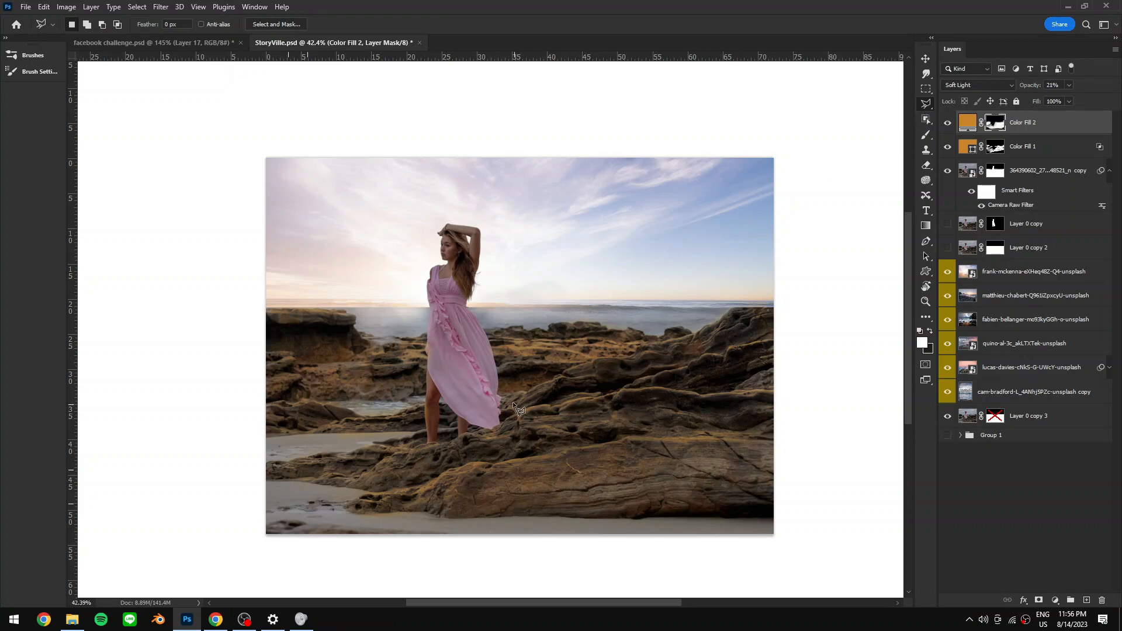
key(z)
drag(504, 394, 531, 386)
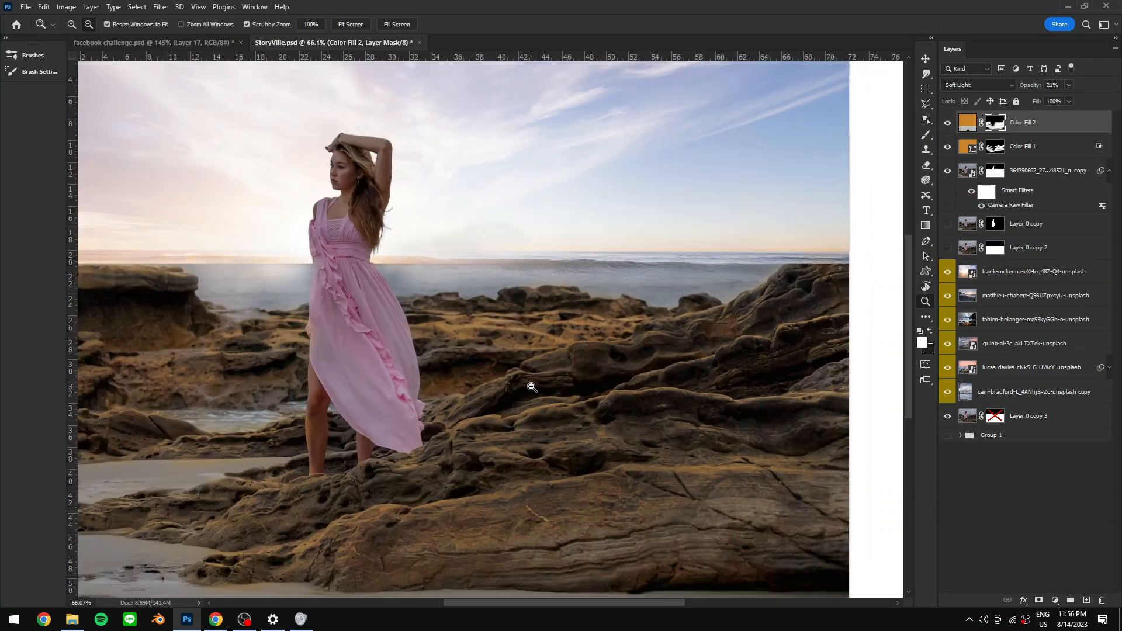
key(l)
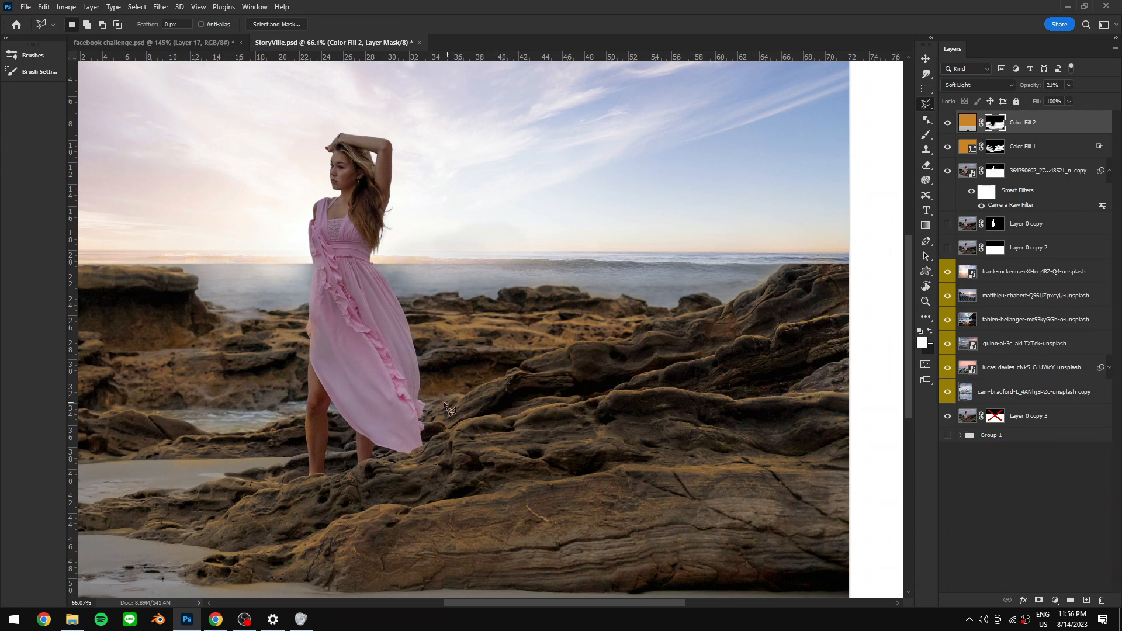
click(426, 405)
mouse_move(493, 380)
mouse_down()
mouse_move(561, 347)
mouse_move(634, 333)
mouse_move(783, 162)
mouse_move(554, 189)
mouse_move(420, 339)
mouse_move(426, 405)
mouse_up()
click(1086, 600)
- Paint orange light inside the selection on the new layer with a 12% opacity brush, then deselect
key(b)
alt+click(442, 359)
drag(433, 365, 540, 345)
drag(229, 24, 191, 31)
mouse_move(549, 409)
mouse_down()
mouse_move(527, 405)
mouse_move(575, 385)
mouse_move(644, 435)
mouse_move(719, 316)
mouse_move(431, 444)
mouse_move(567, 430)
mouse_up()
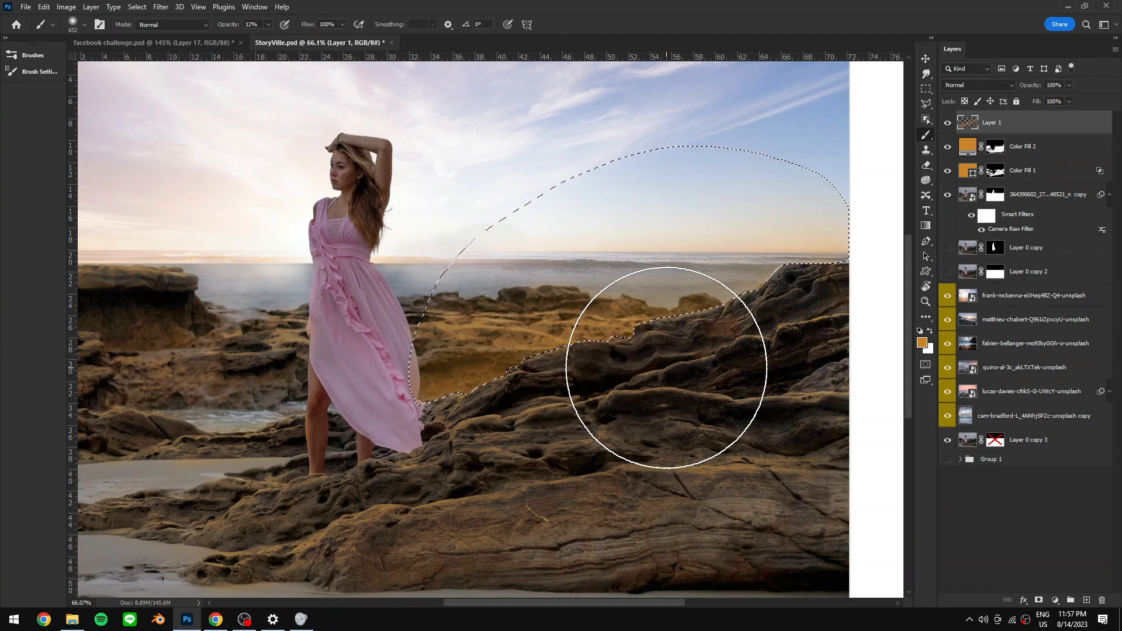
mouse_move(503, 408)
mouse_down()
mouse_move(611, 301)
mouse_move(580, 344)
mouse_up()
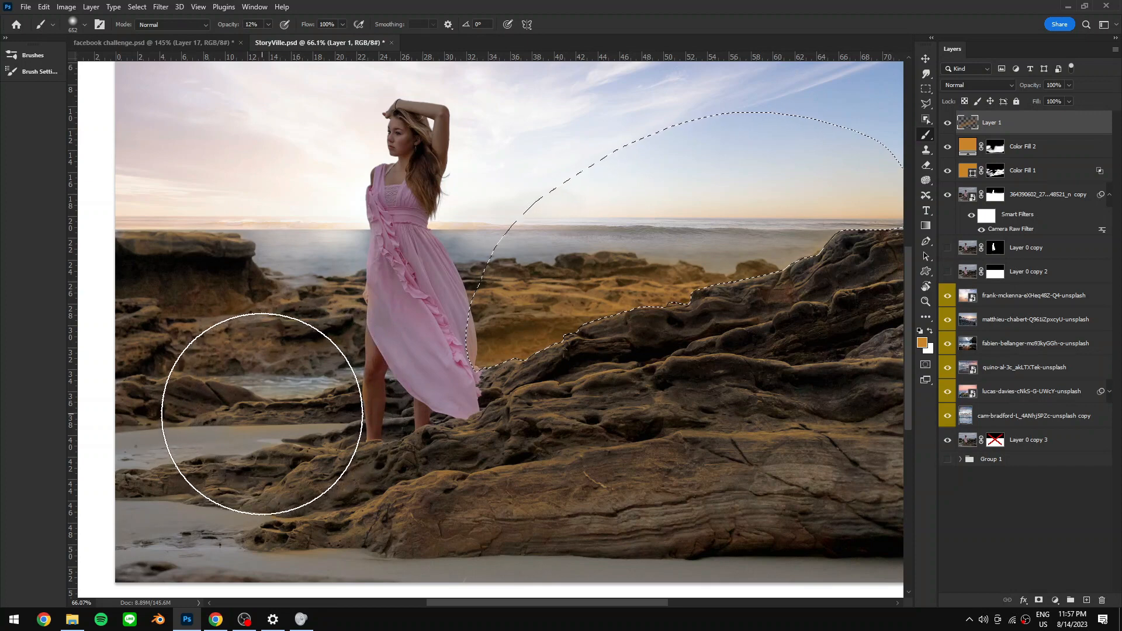
key(ctrl+d)
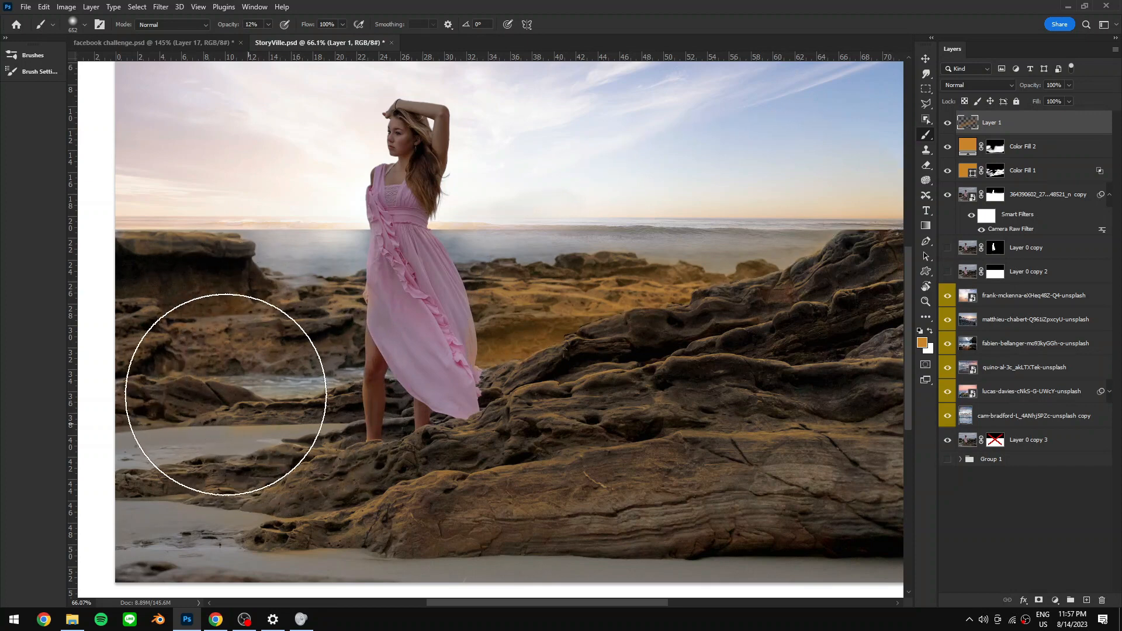
- Lasso the rocks to the woman's left and paint orange light inside the selection, then deselect
key(l)
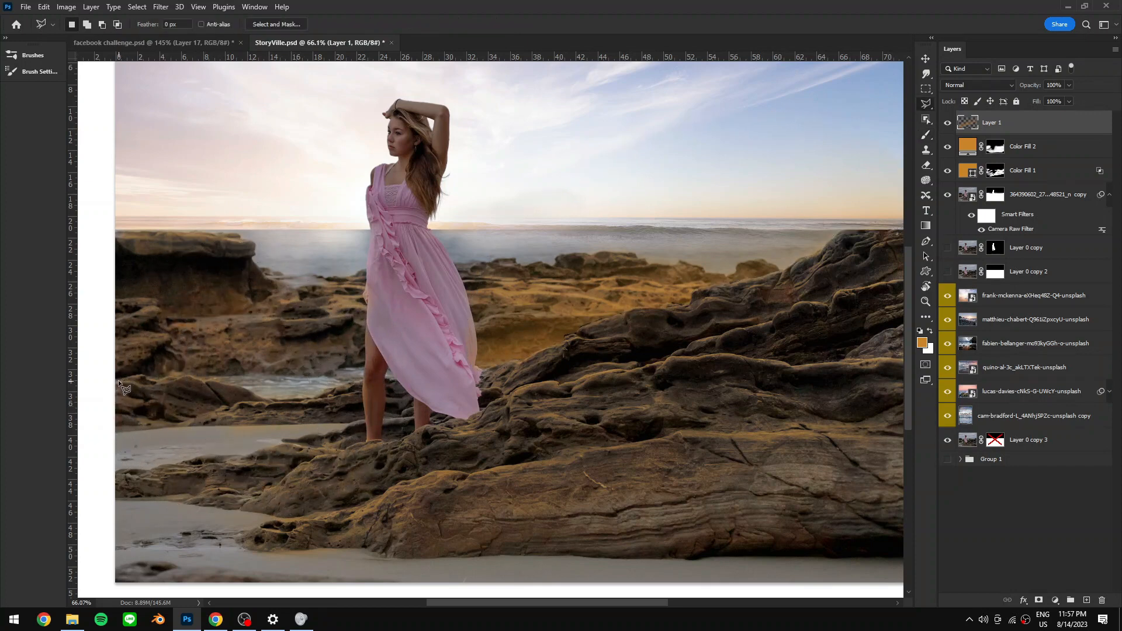
drag(118, 379, 189, 376)
drag(274, 402, 363, 383)
key(b)
mouse_move(178, 389)
mouse_down()
mouse_move(260, 408)
mouse_move(325, 463)
mouse_move(125, 431)
mouse_move(128, 400)
mouse_up()
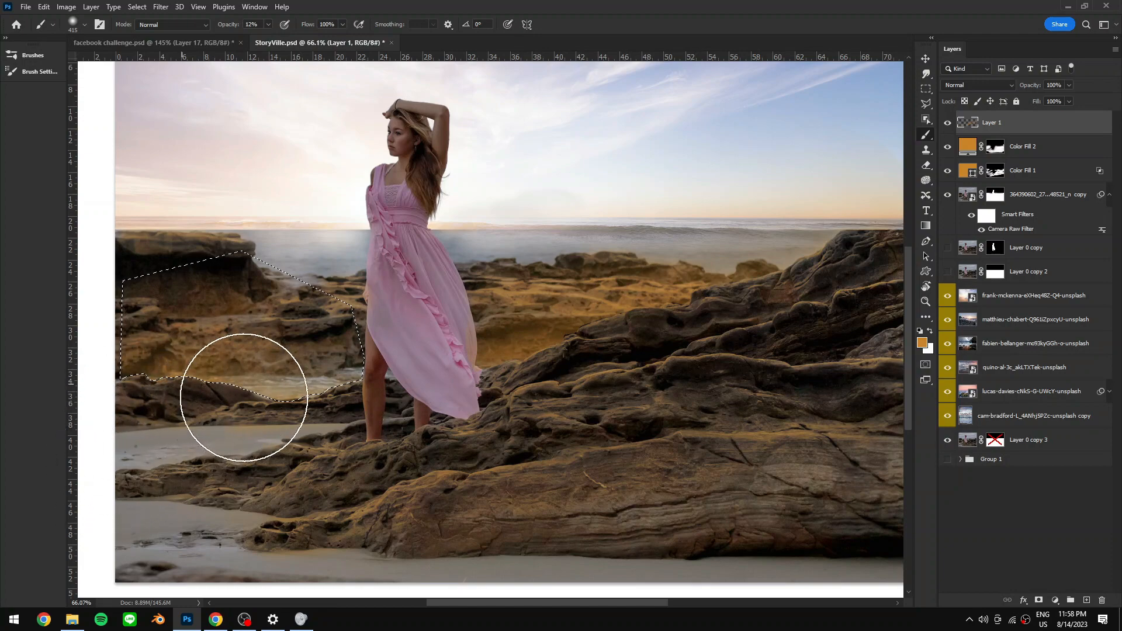
key(ctrl+d)
- Lasso the rock ridge on the right and paint more orange light within it
drag(660, 414, 605, 352)
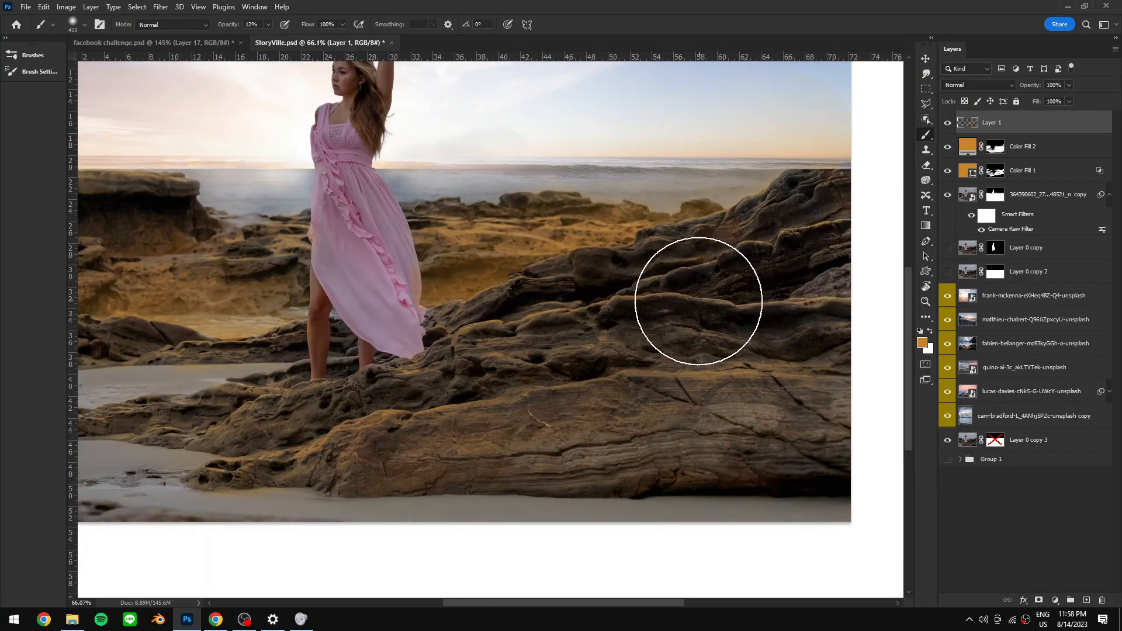
key(l)
drag(432, 343, 537, 314)
drag(617, 297, 851, 219)
key(b)
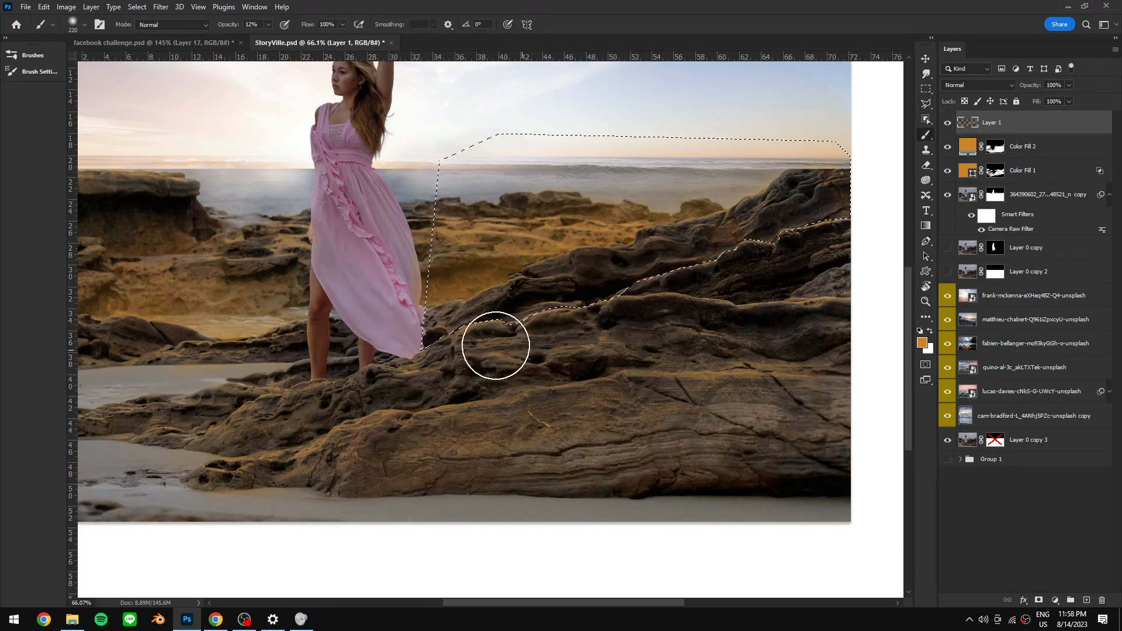
mouse_move(498, 346)
mouse_down()
mouse_move(605, 319)
mouse_move(567, 322)
mouse_move(638, 343)
mouse_move(649, 337)
mouse_move(620, 305)
mouse_move(674, 309)
mouse_up()
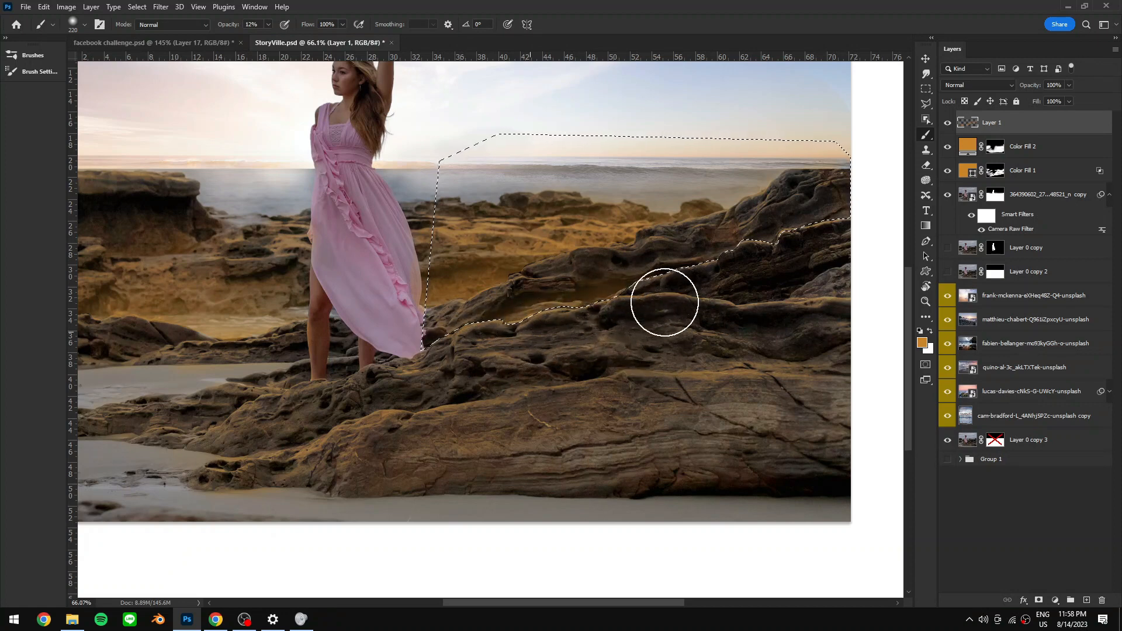
- Toggle the painted light layer's visibility to compare the result
alt+click(753, 255)
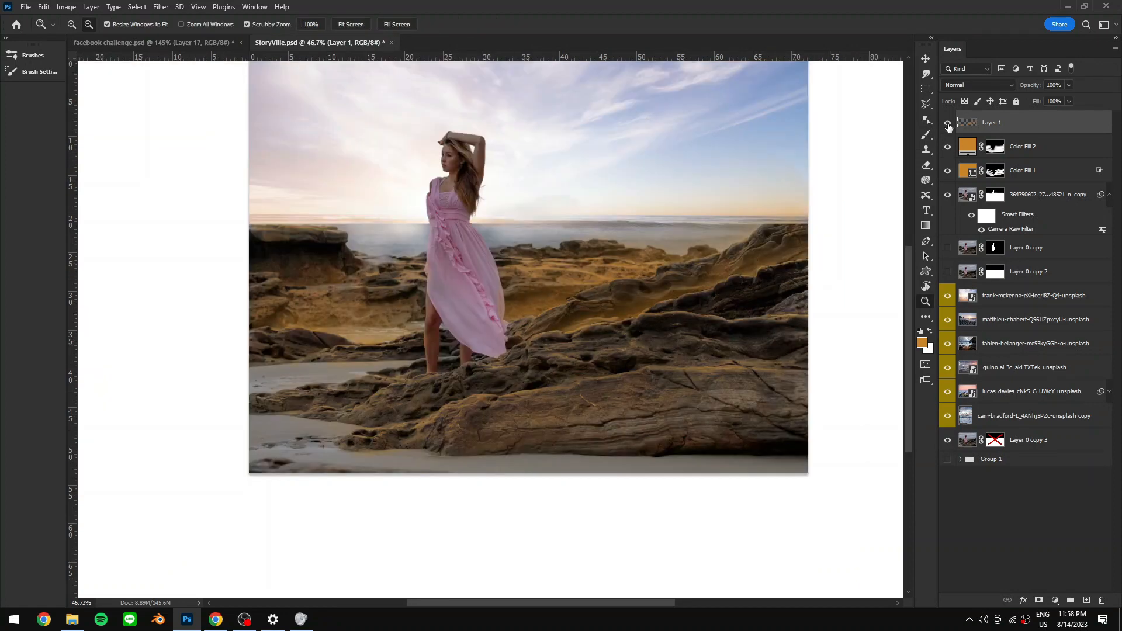
click(949, 124)
click(953, 124)
drag(592, 297, 580, 327)
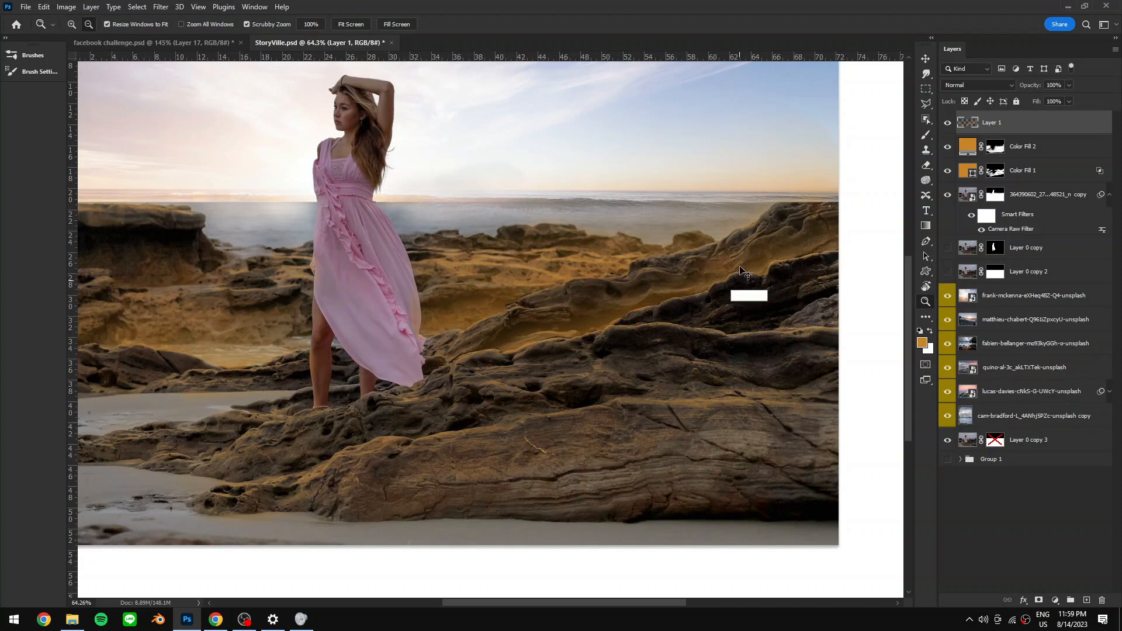
click(161, 7)
mouse_move(202, 157)
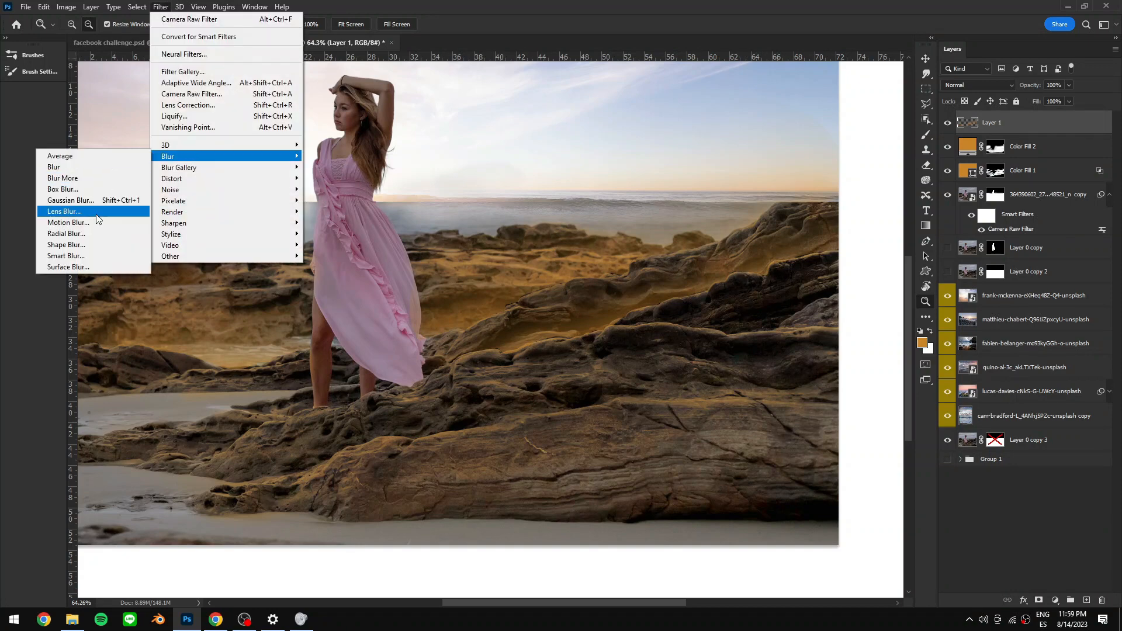
click(104, 200)
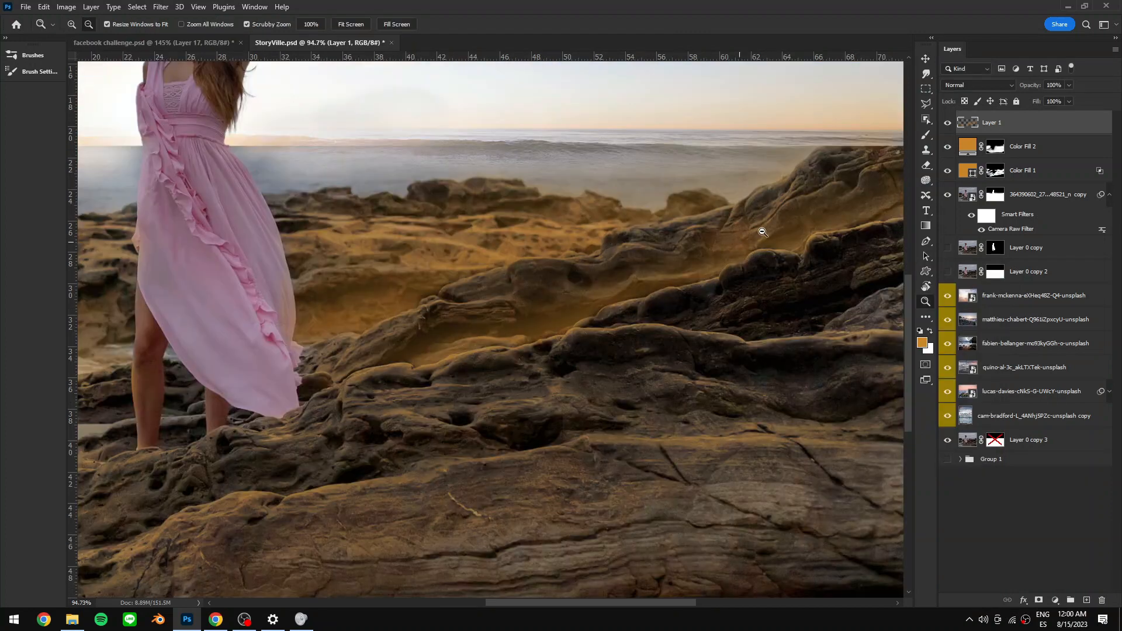
- Smudge the painted orange light across the rock ridges to blend it, and toggle the light layer to compare
click(928, 76)
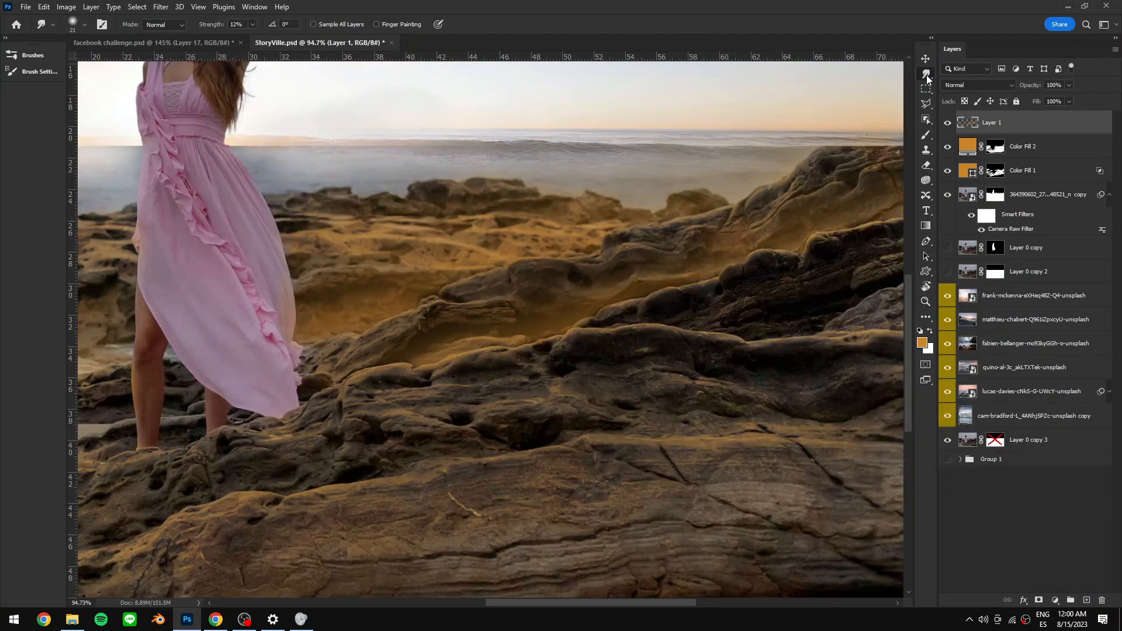
mouse_move(537, 336)
mouse_down()
mouse_move(589, 334)
mouse_move(538, 343)
mouse_move(548, 330)
mouse_move(707, 293)
mouse_up()
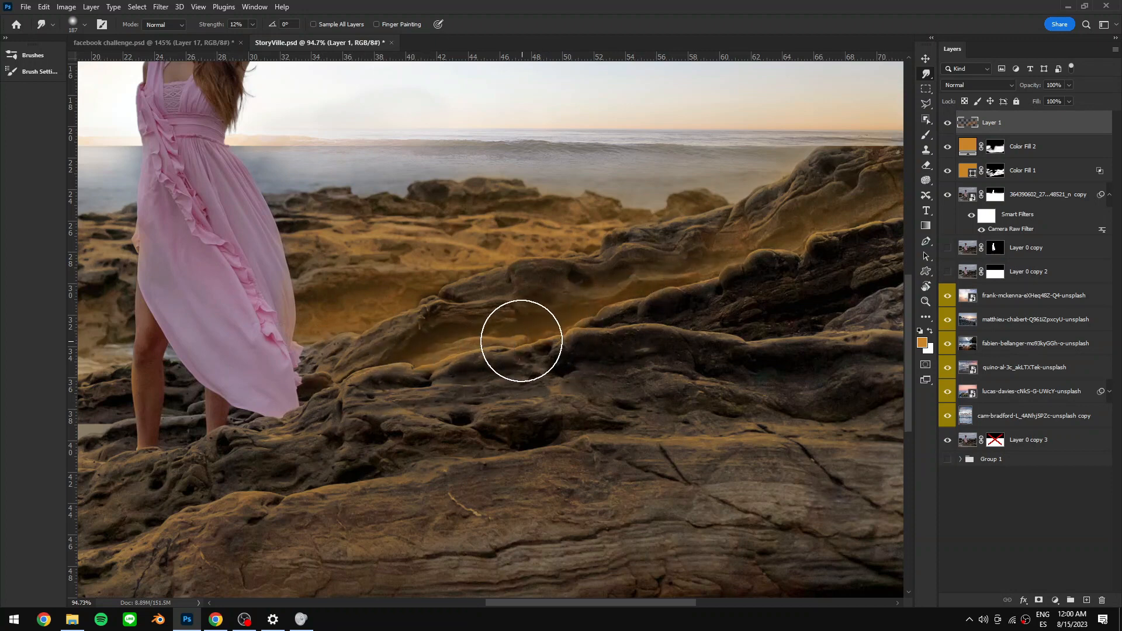
drag(107, 349, 456, 316)
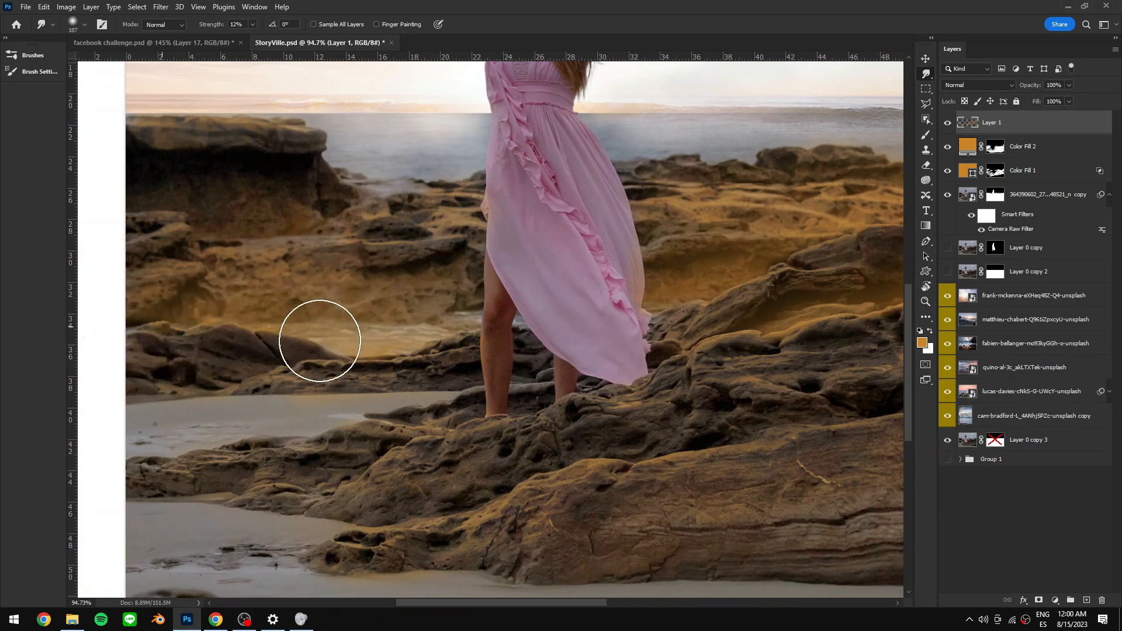
drag(626, 325, 451, 356)
drag(568, 314, 620, 303)
key(bracketleft)
key(bracketleft)
key(bracketleft)
key(bracketleft)
key(bracketleft)
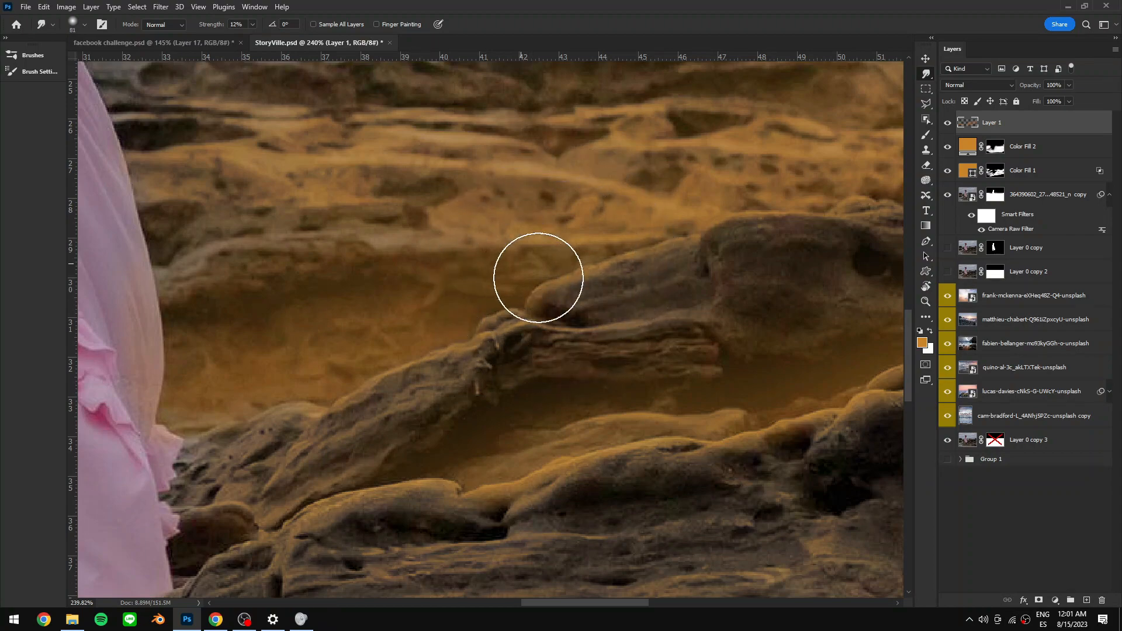
mouse_move(768, 241)
mouse_down()
mouse_move(535, 308)
mouse_move(692, 255)
mouse_move(672, 249)
mouse_up()
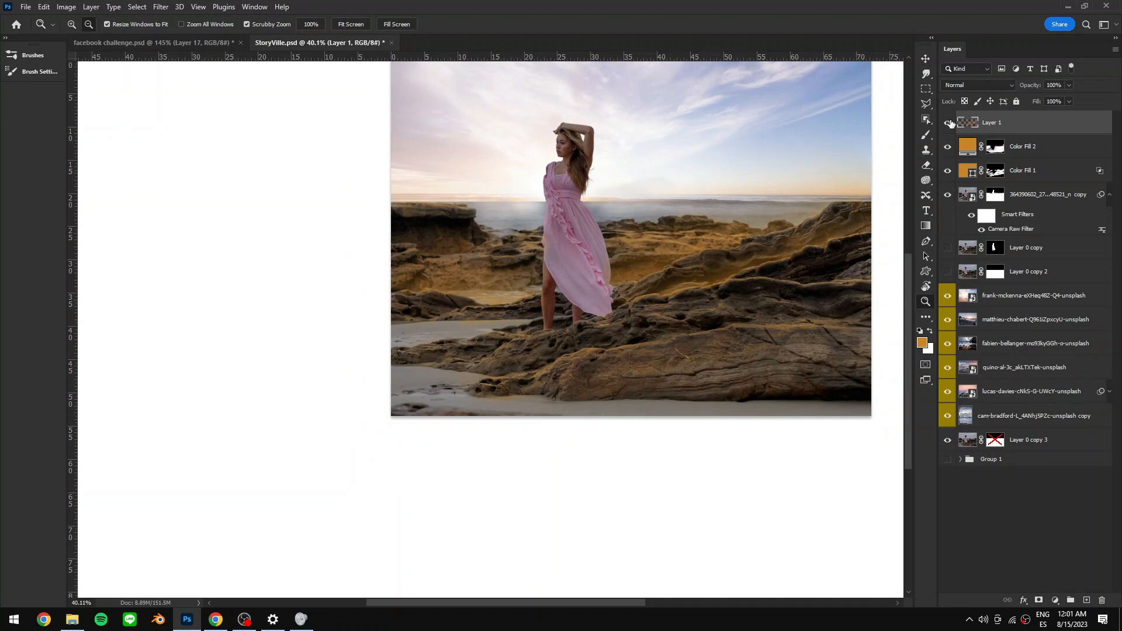
click(948, 121)
click(948, 124)
- Lasso the distant rocks to the woman's left and paint soft orange light into that selection
drag(427, 242, 414, 292)
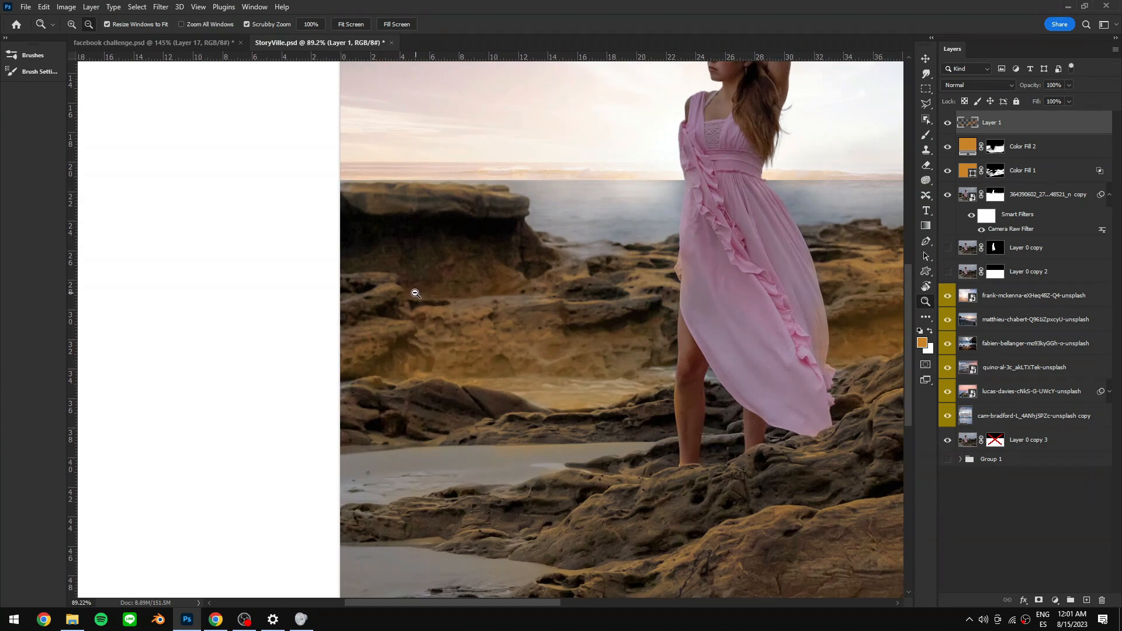
key(l)
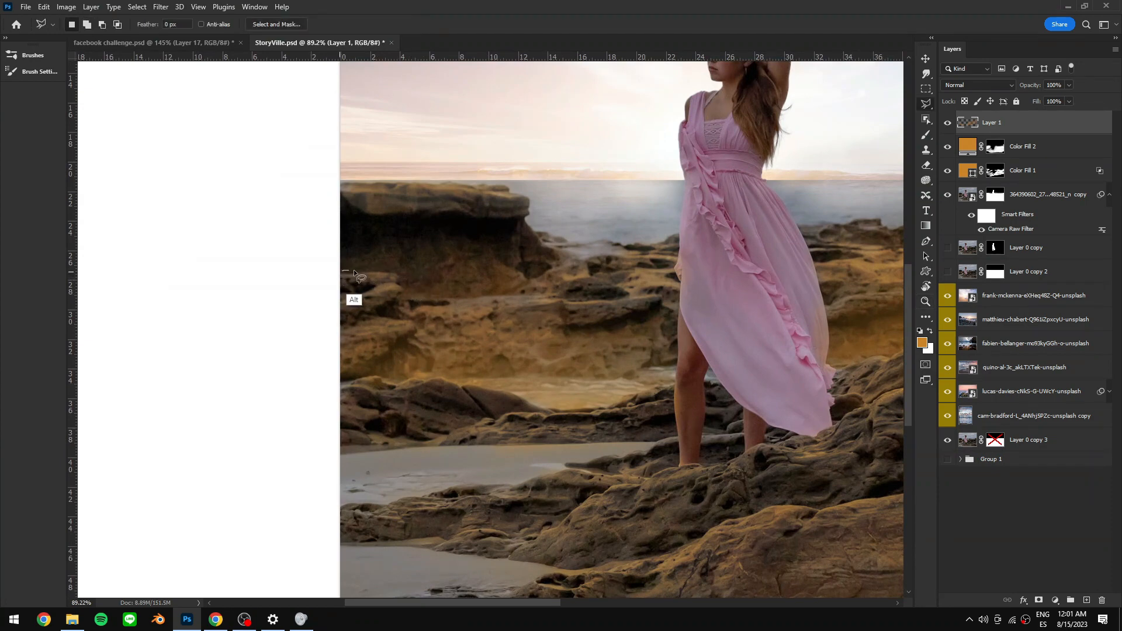
mouse_move(408, 297)
mouse_down()
mouse_move(534, 308)
mouse_move(674, 287)
mouse_move(621, 106)
mouse_move(508, 95)
mouse_move(402, 115)
mouse_move(332, 149)
mouse_move(316, 200)
mouse_move(333, 284)
mouse_up()
scroll(570, 359, down, 2)
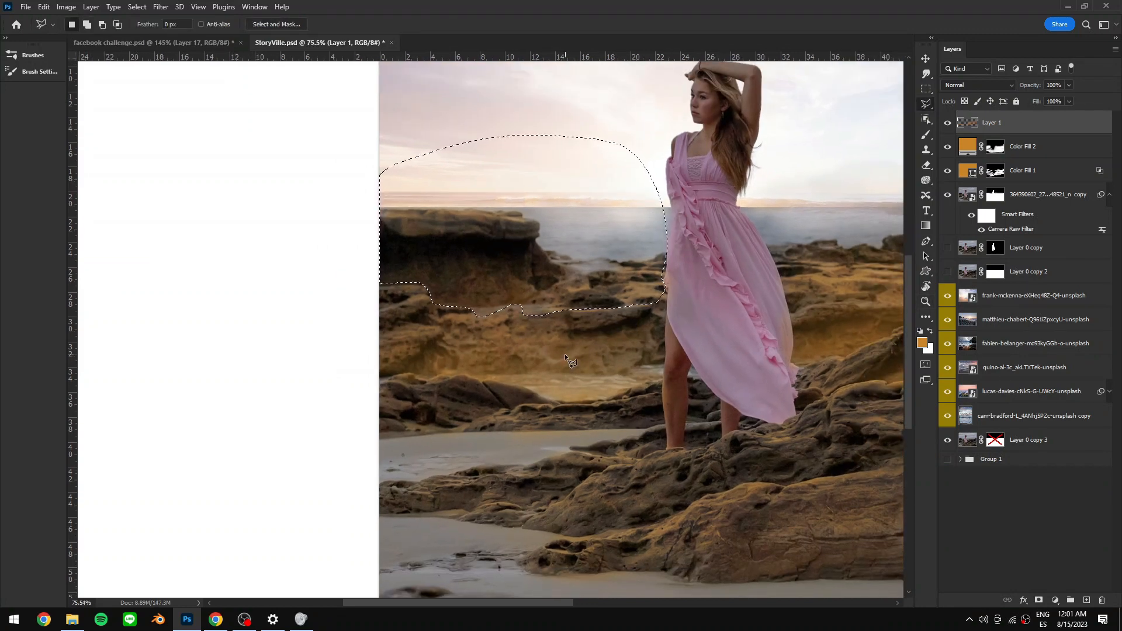
key(b)
click(923, 343)
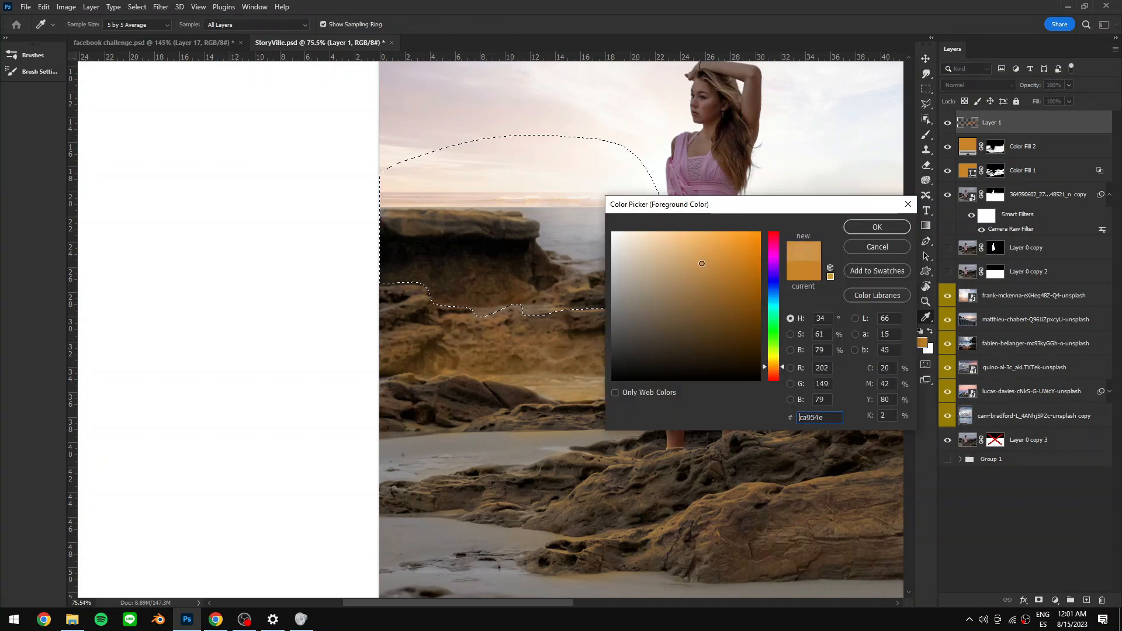
click(876, 227)
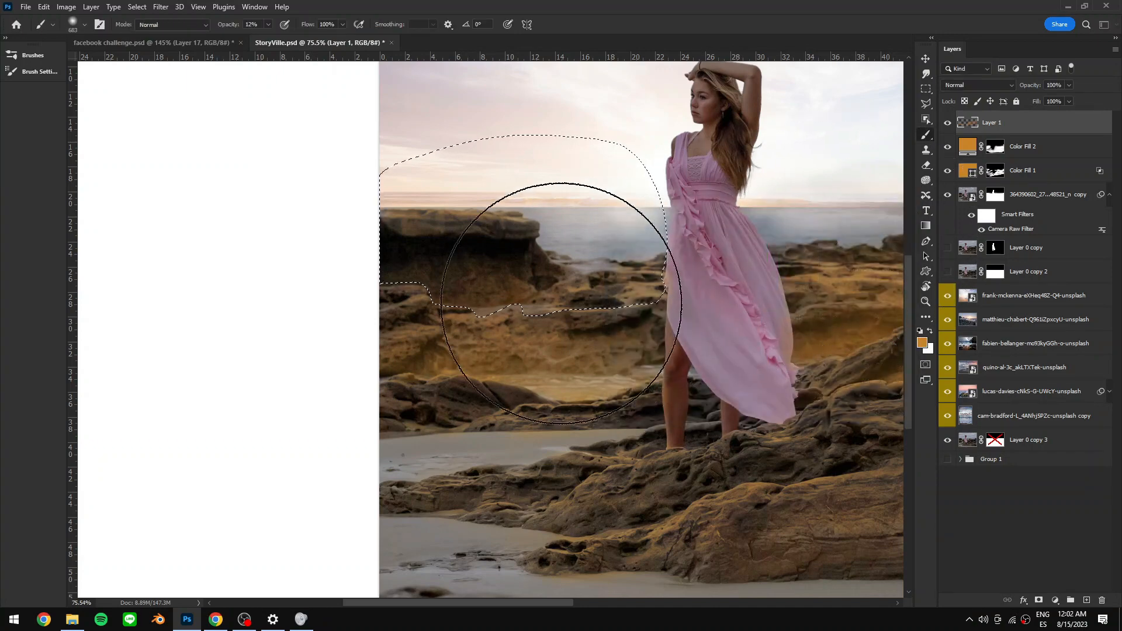
mouse_move(442, 278)
mouse_down()
mouse_move(380, 283)
mouse_move(496, 306)
mouse_move(534, 280)
mouse_move(361, 266)
mouse_move(463, 238)
mouse_move(726, 250)
mouse_move(325, 274)
mouse_up()
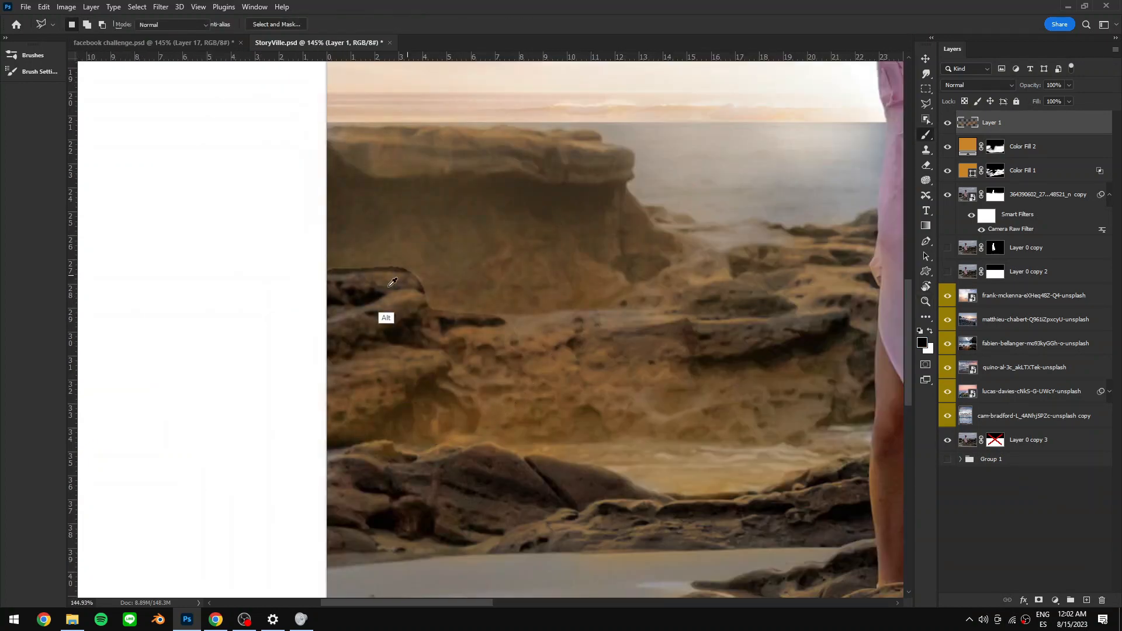
drag(388, 286, 333, 295)
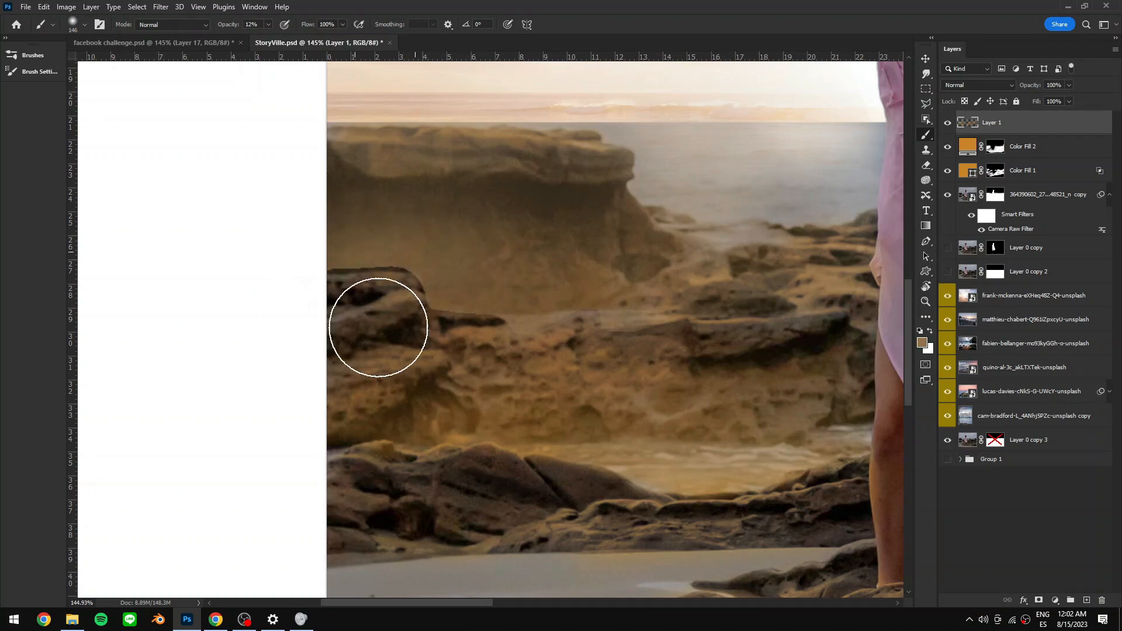
drag(564, 316, 774, 325)
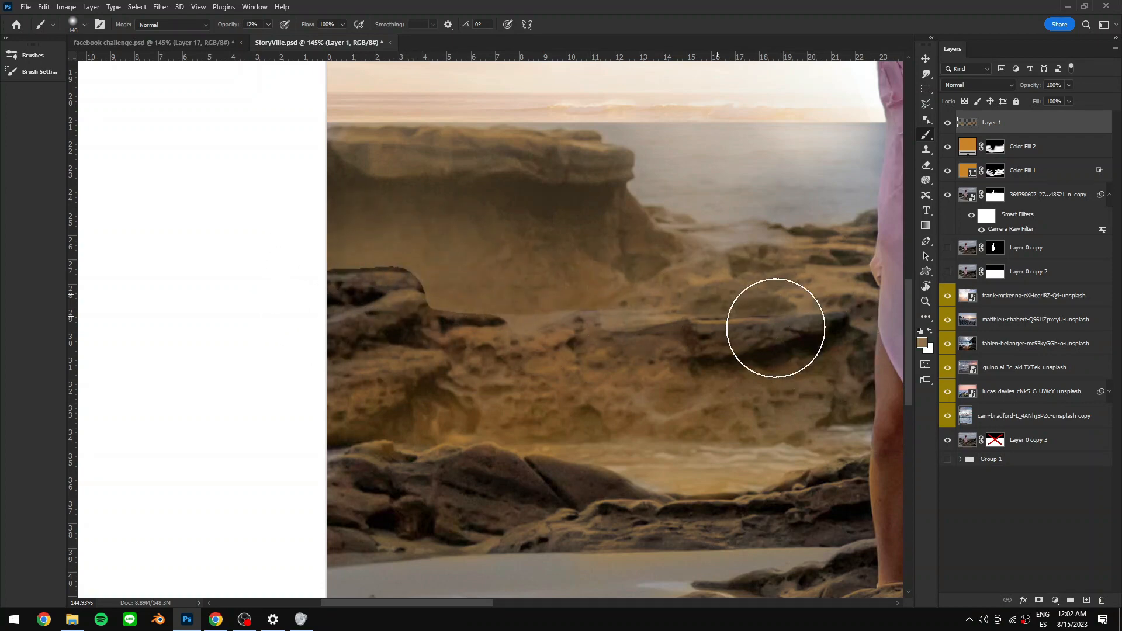
- Hide and reshow the painted light layer to compare before and after
click(928, 71)
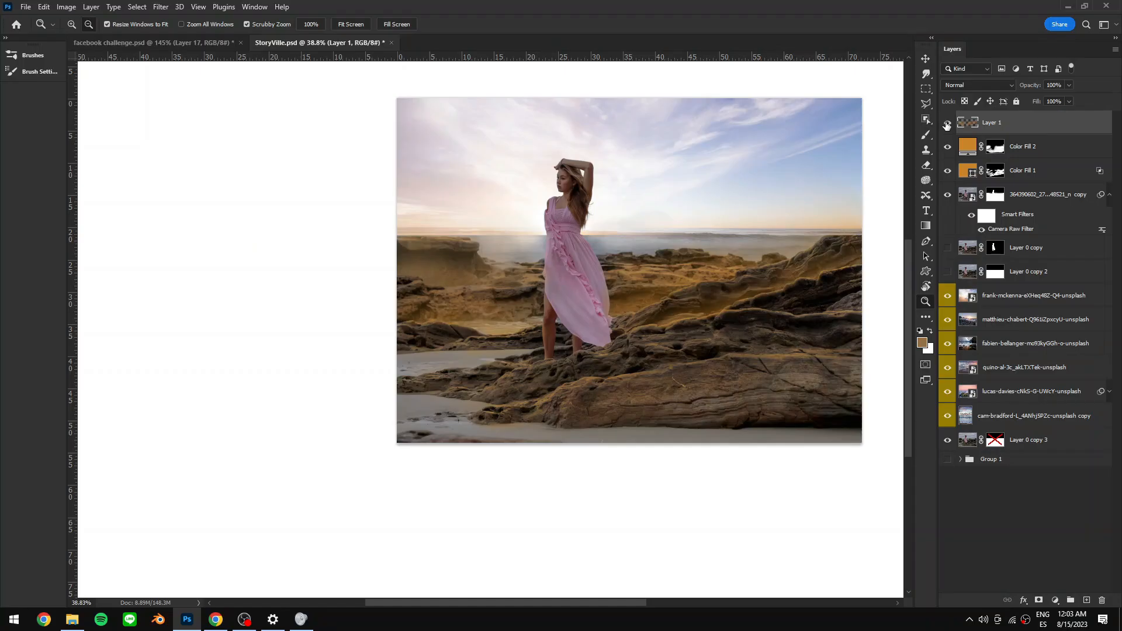
click(949, 124)
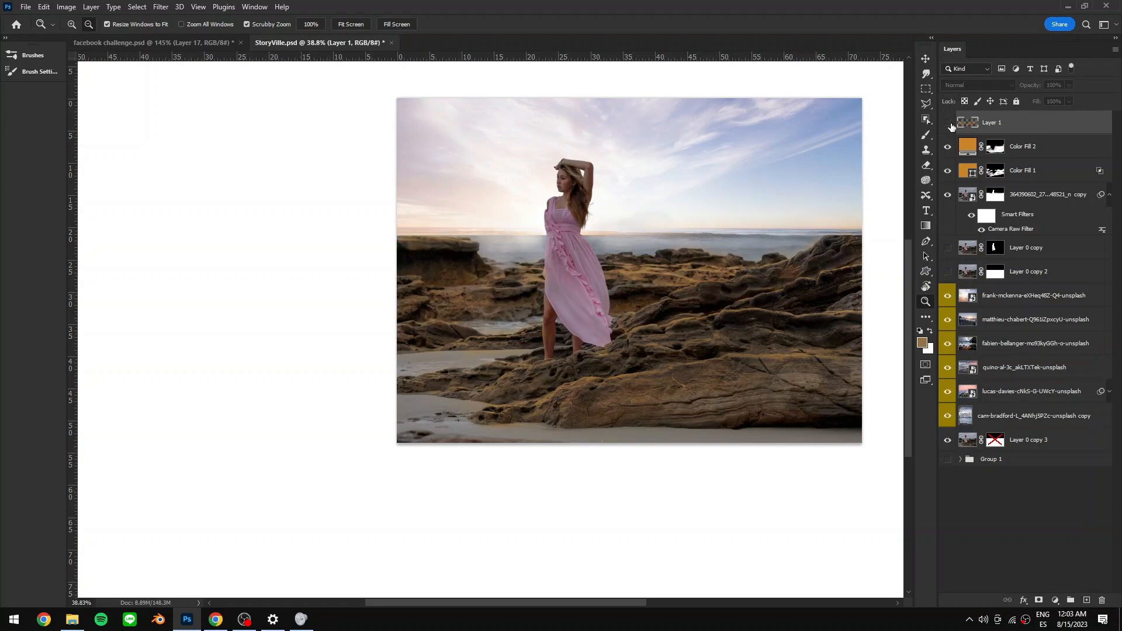
click(947, 123)
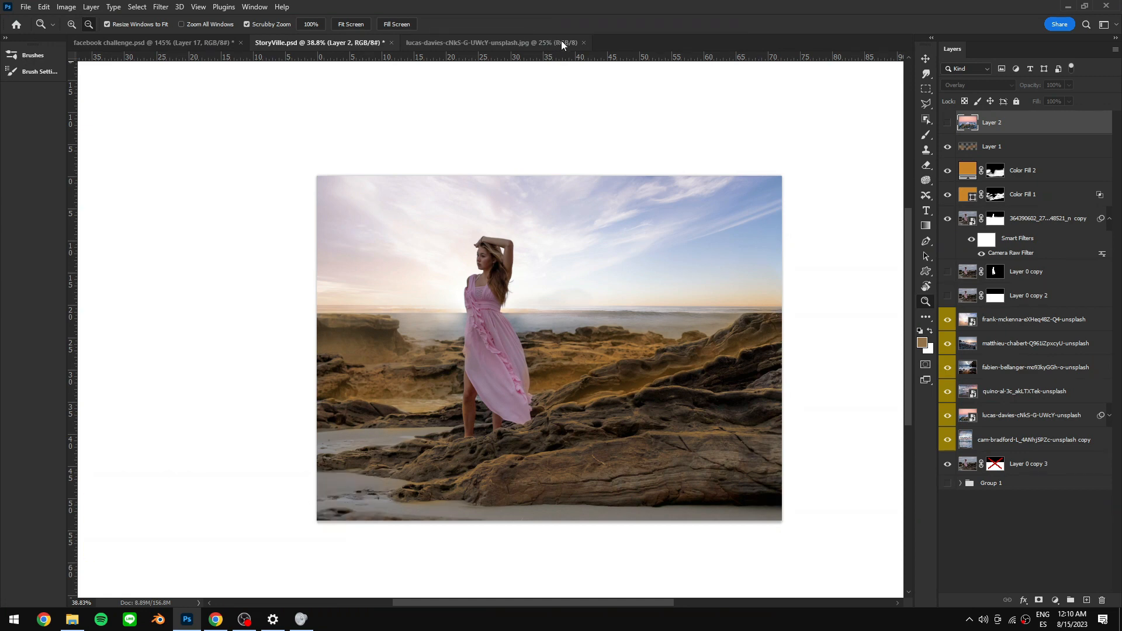
- Show the wave overlay layer above the light layer and set its blend mode to Overlay
click(947, 122)
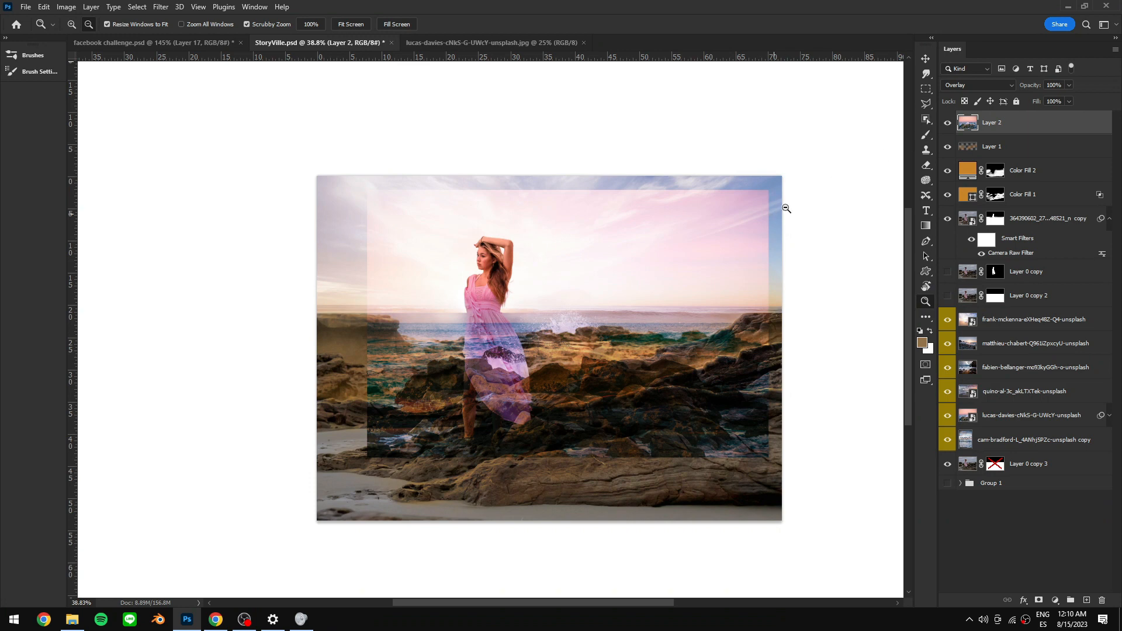
click(987, 86)
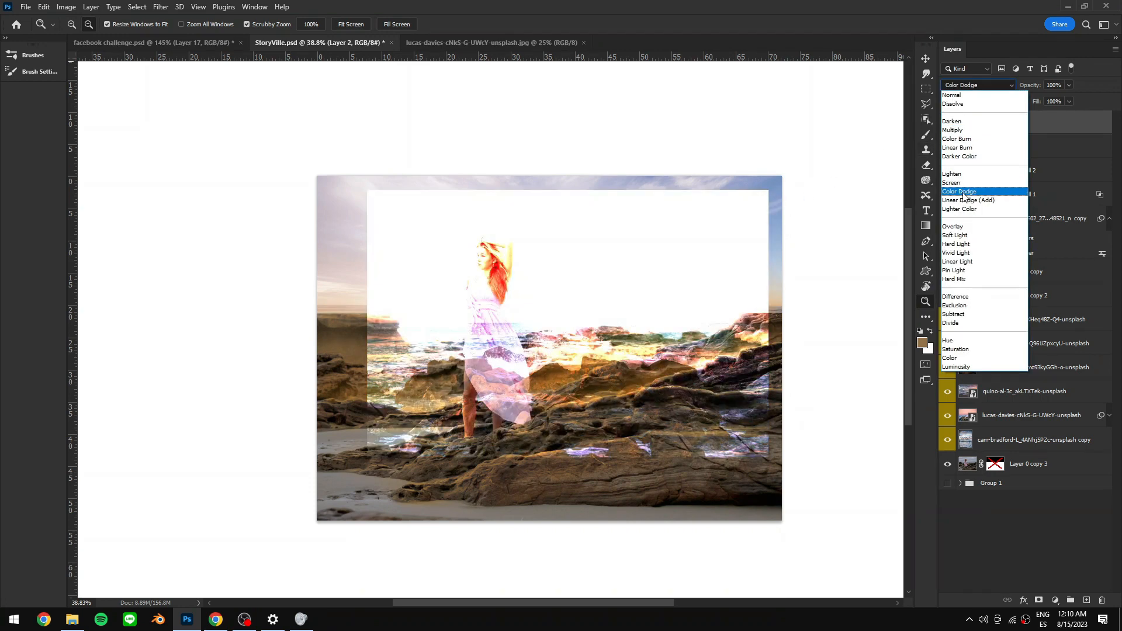
click(958, 226)
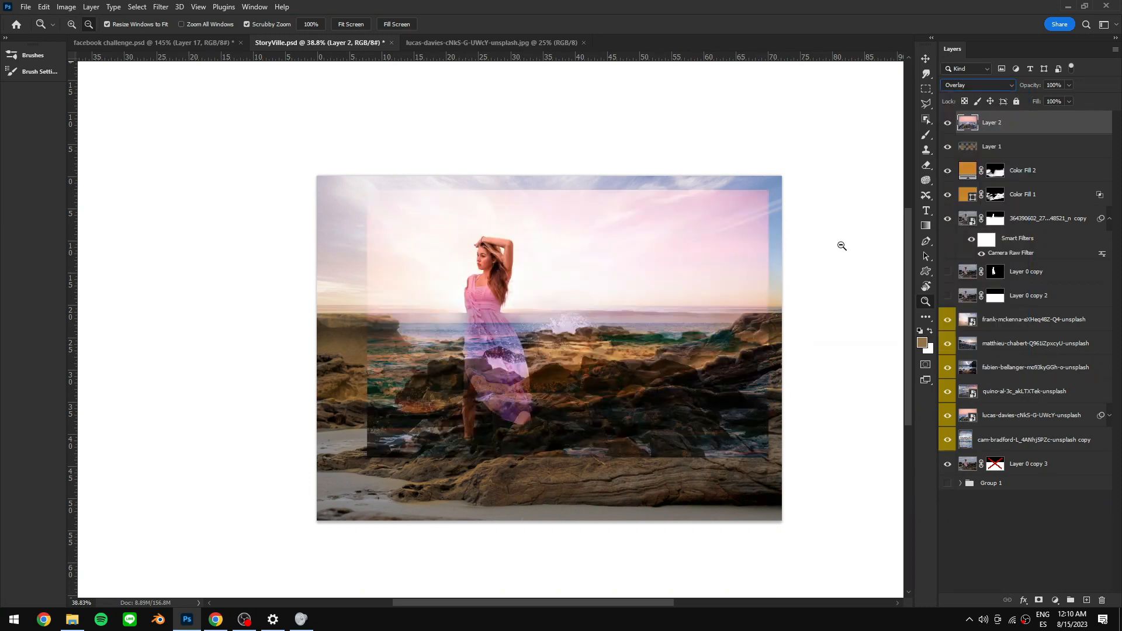
- Switch to the lucas-davies wave photo and draw a rectangular marquee around the splashing wave
click(490, 43)
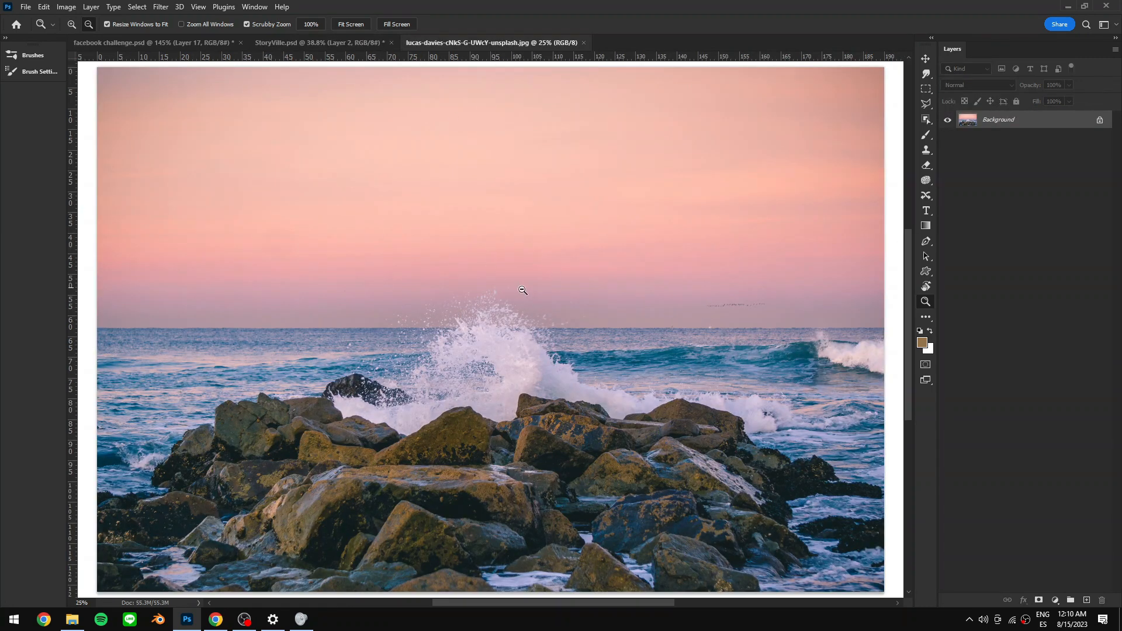
key(m)
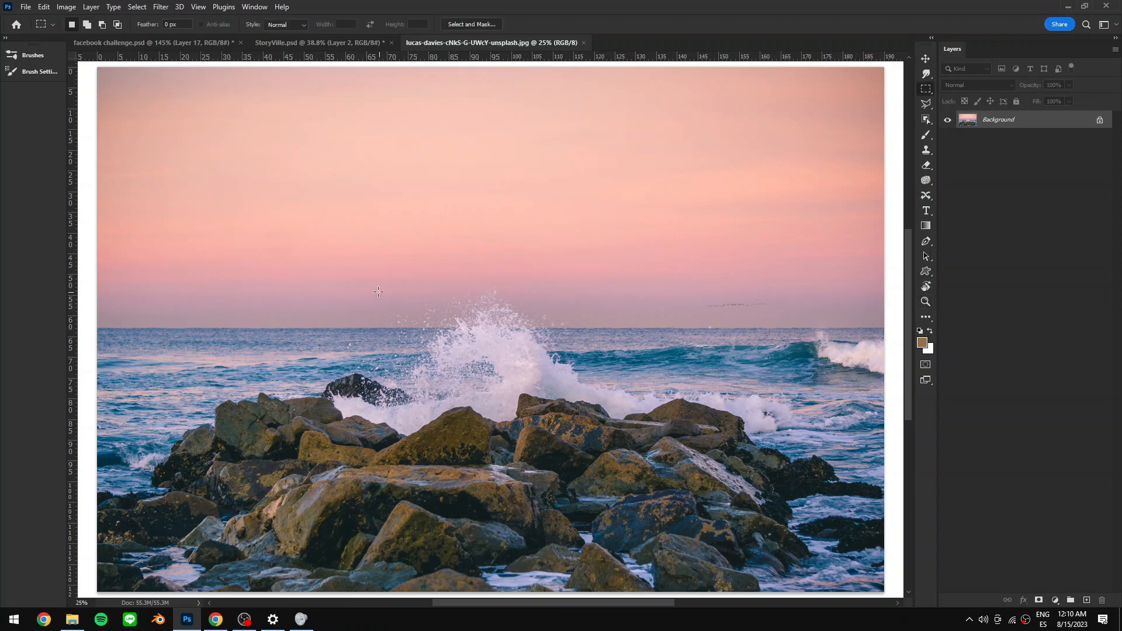
drag(364, 270, 641, 436)
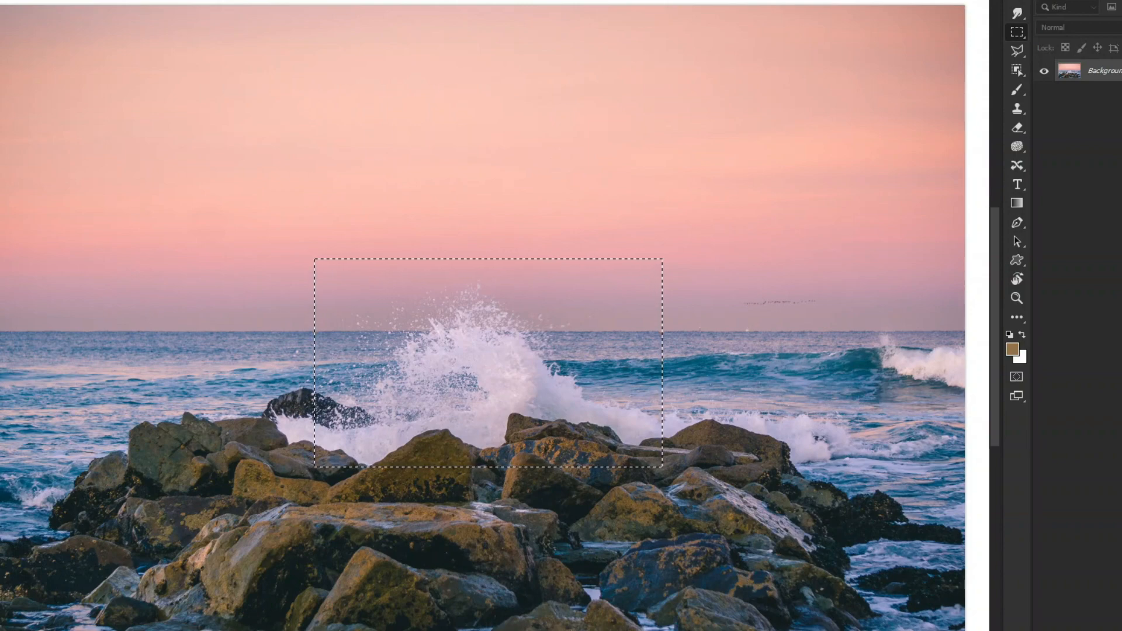
- Refine the selection with Color Range set to Highlights, Range 208 and Fuzziness 19
click(57, 0)
mouse_move(29, 0)
click(64, 72)
click(145, 276)
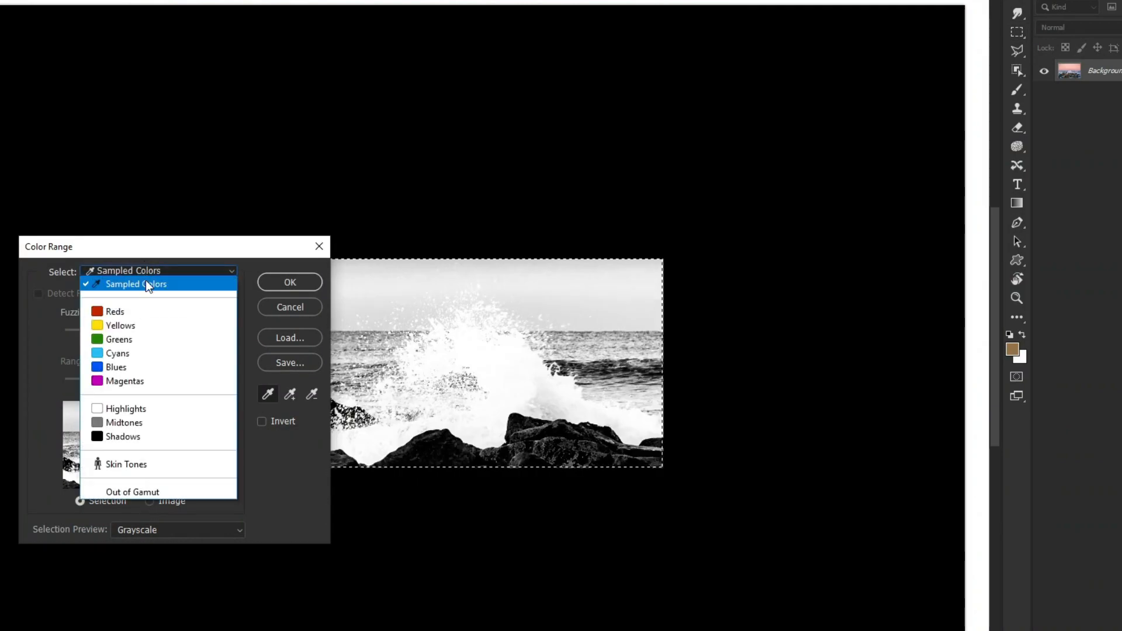
click(124, 403)
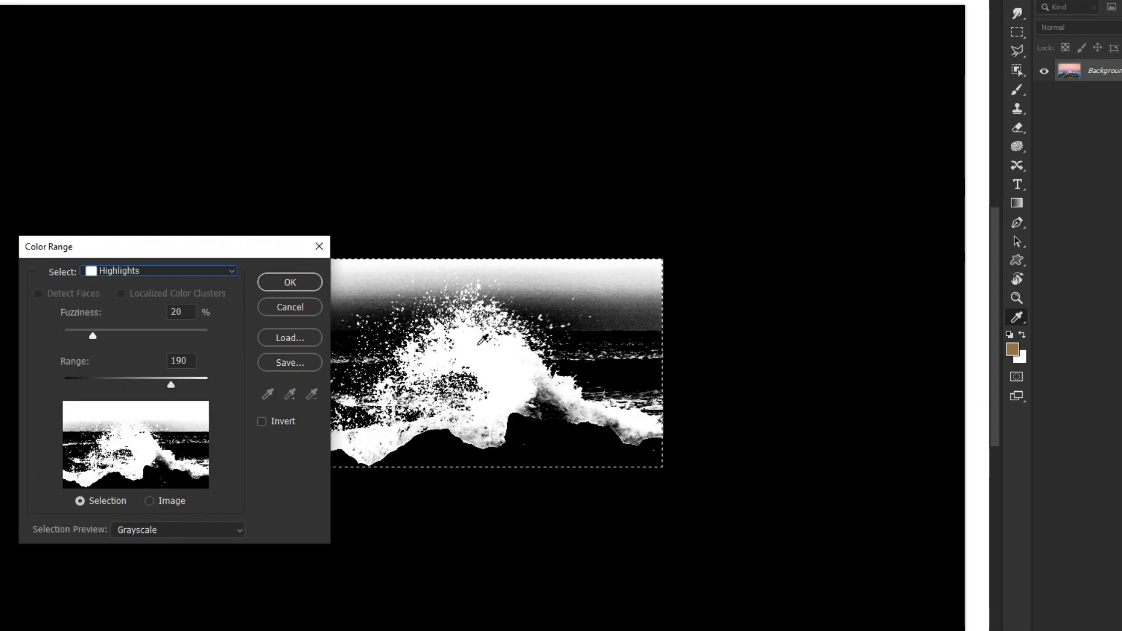
mouse_move(171, 385)
mouse_down()
mouse_move(155, 384)
mouse_move(182, 383)
mouse_up()
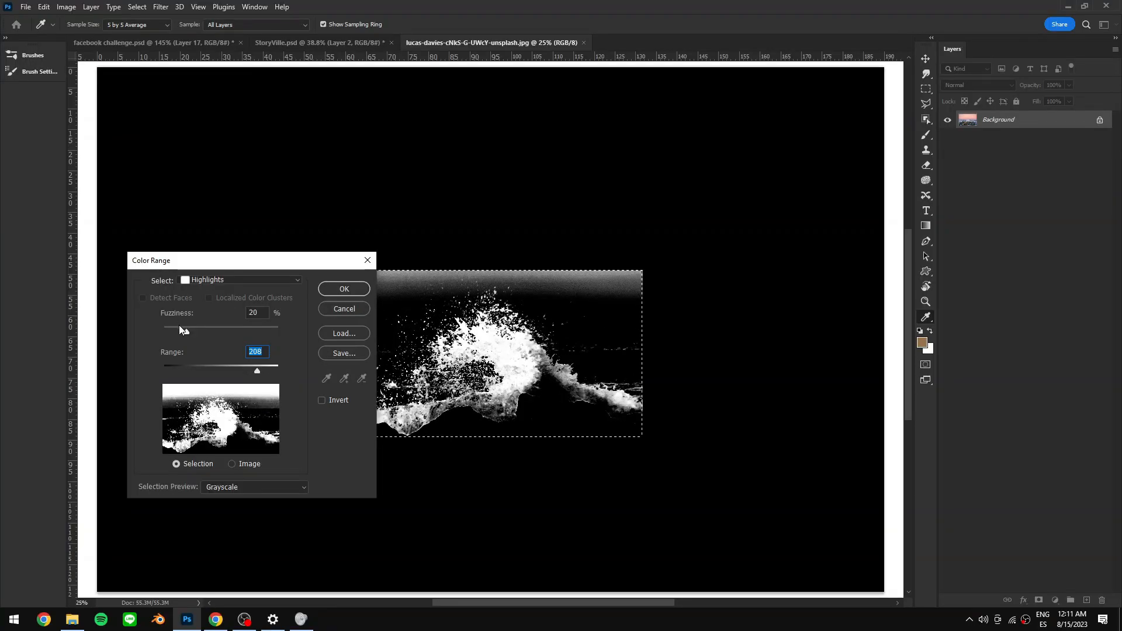
drag(179, 326, 184, 326)
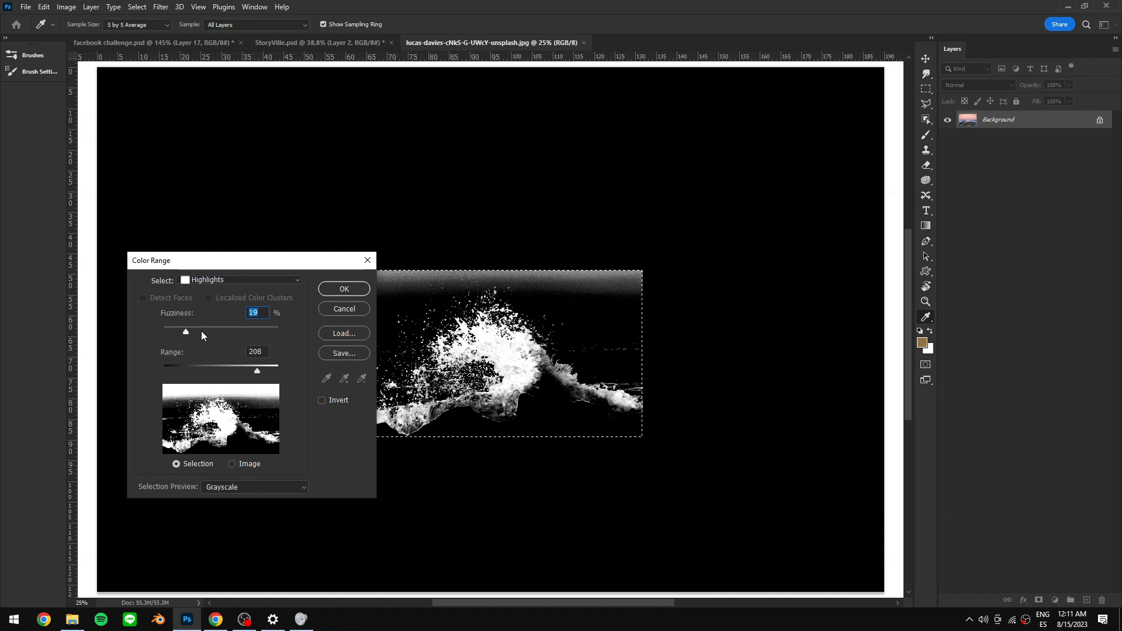
click(187, 327)
drag(187, 327, 185, 331)
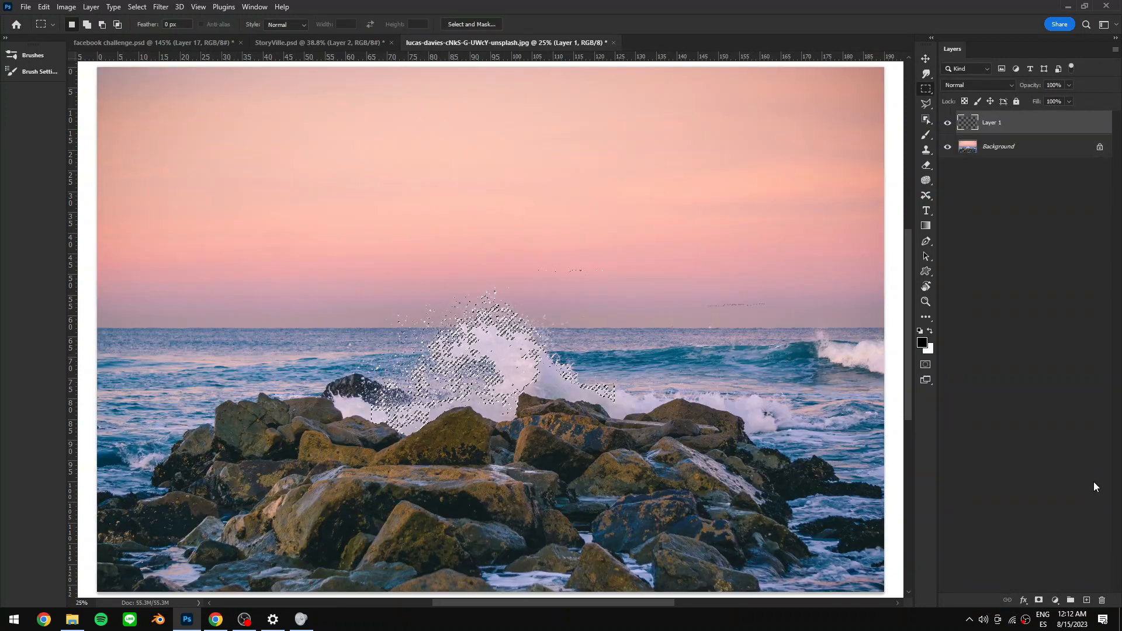
- Invert the splash layer's colors and add a white-filled layer beneath it
key(ctrl+i)
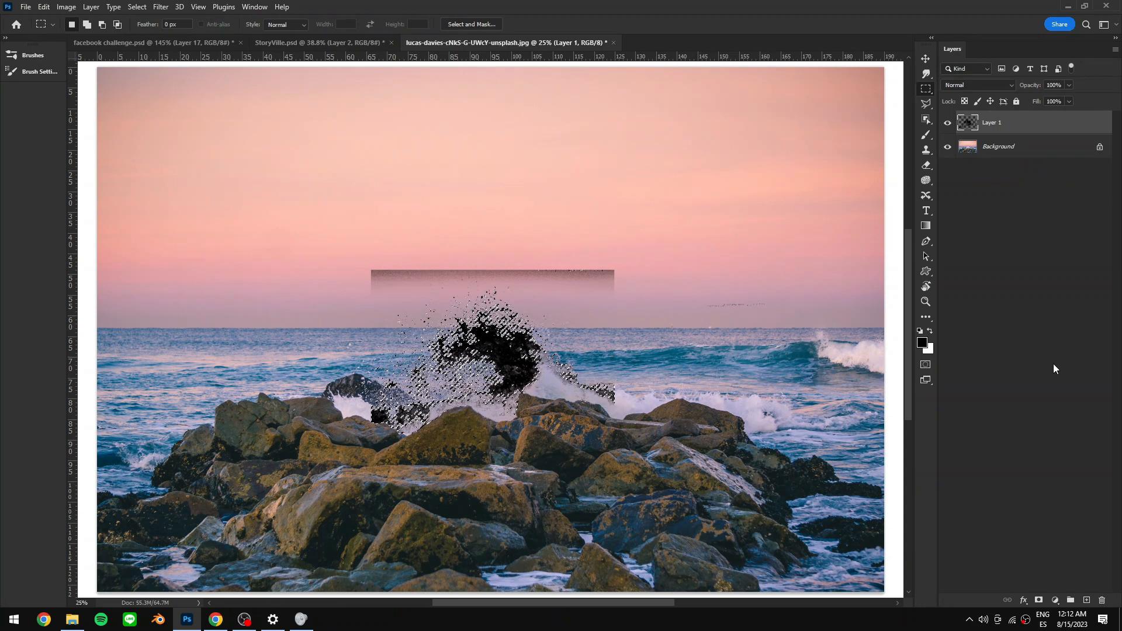
click(1086, 600)
drag(994, 122, 994, 159)
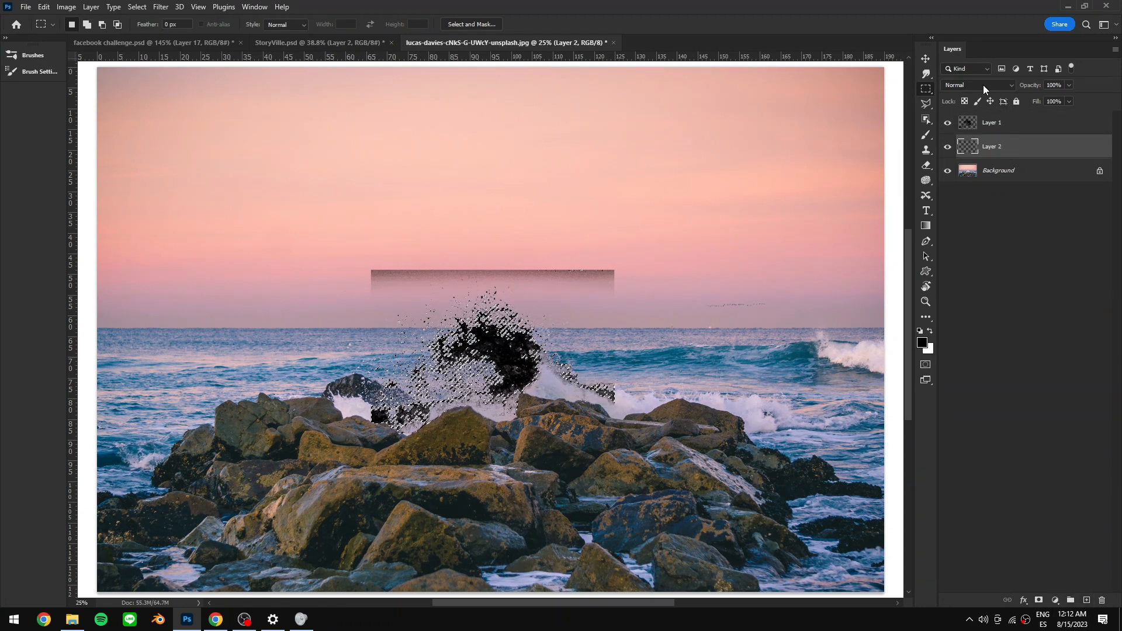
key(ctrl+BackSpace)
- Erase the hard rectangular edges around the splash on its layer with a 100% opacity eraser
click(992, 123)
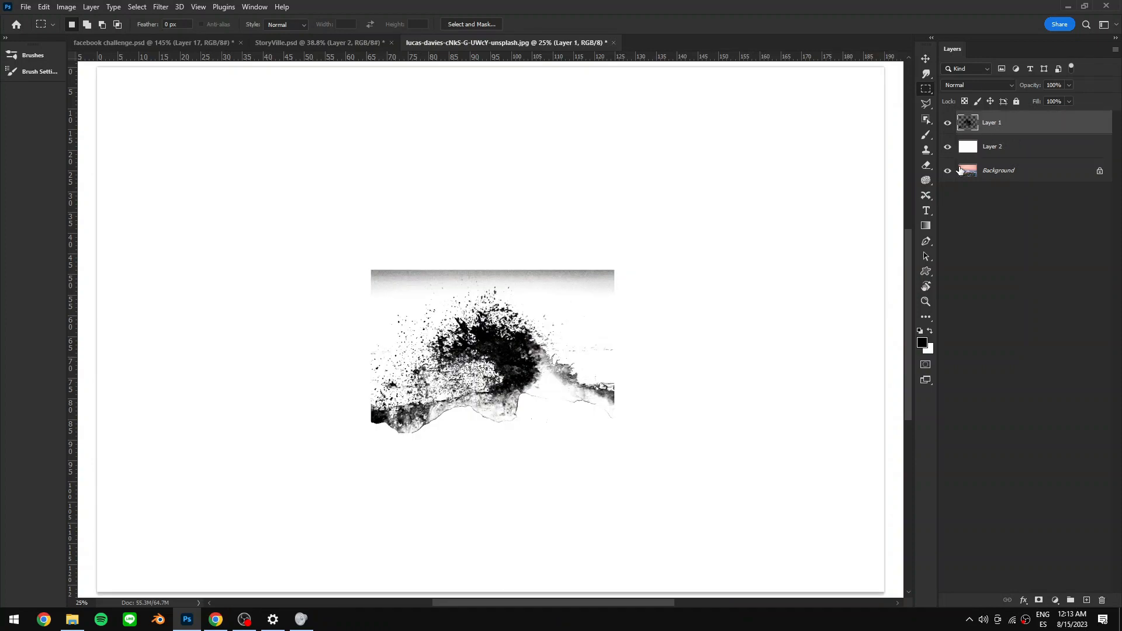
drag(577, 312, 585, 310)
key(e)
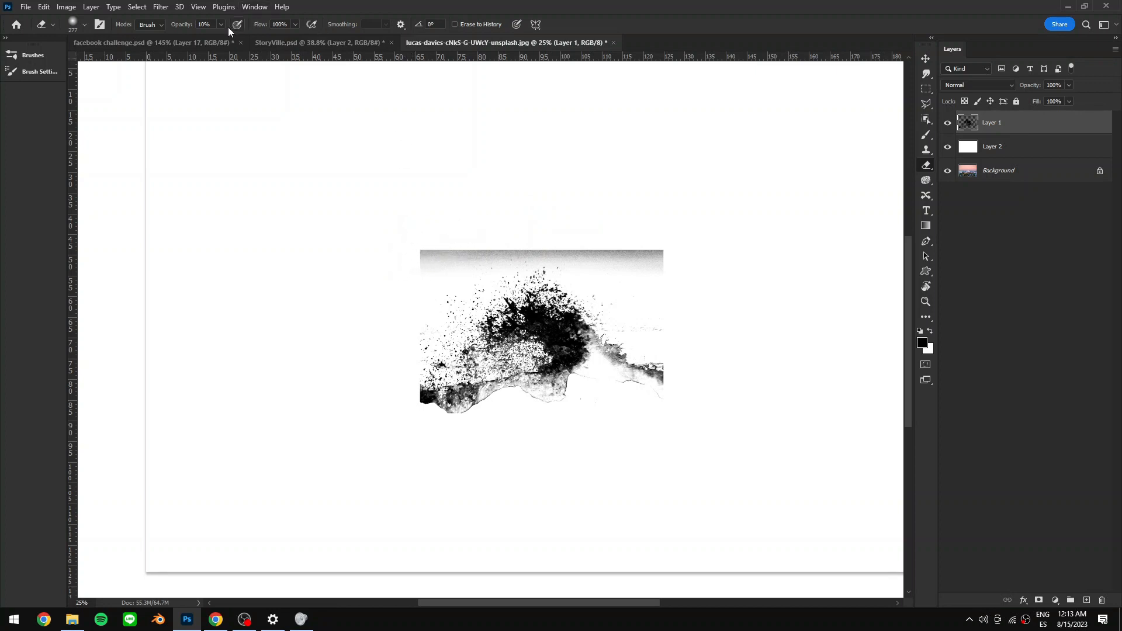
key(0)
mouse_move(434, 247)
mouse_down()
mouse_move(549, 239)
mouse_move(674, 253)
mouse_up()
mouse_move(393, 396)
mouse_down()
mouse_move(418, 427)
mouse_move(472, 388)
mouse_move(522, 390)
mouse_move(473, 415)
mouse_move(696, 380)
mouse_up()
key(])
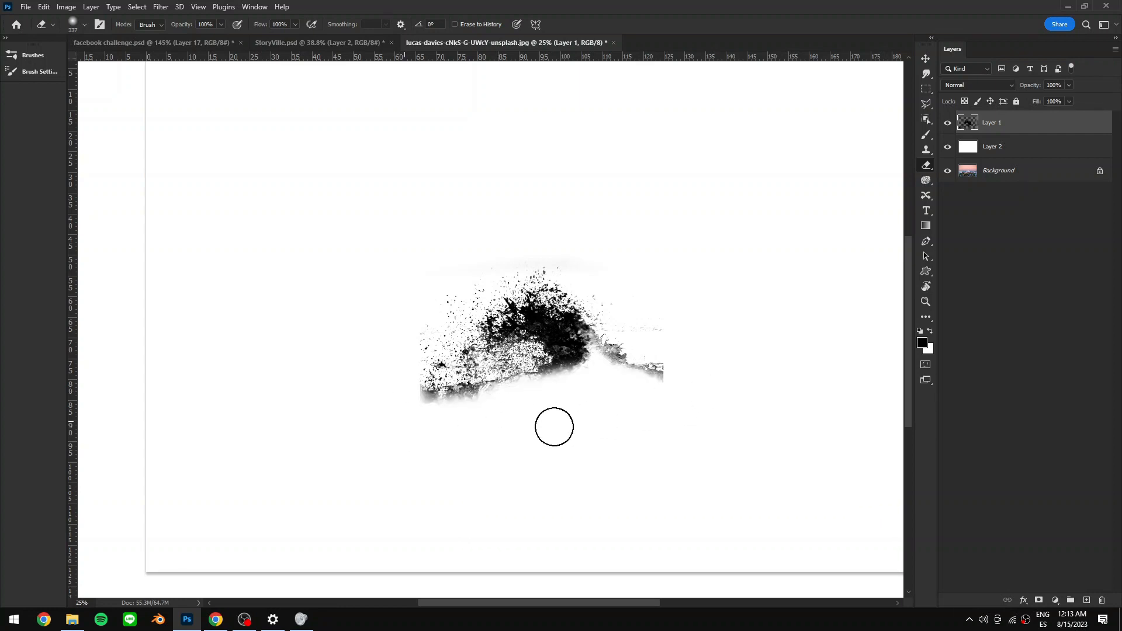
mouse_move(408, 411)
mouse_down()
mouse_move(443, 415)
mouse_move(462, 435)
mouse_up()
mouse_move(687, 386)
mouse_down()
mouse_move(681, 378)
mouse_move(668, 406)
mouse_up()
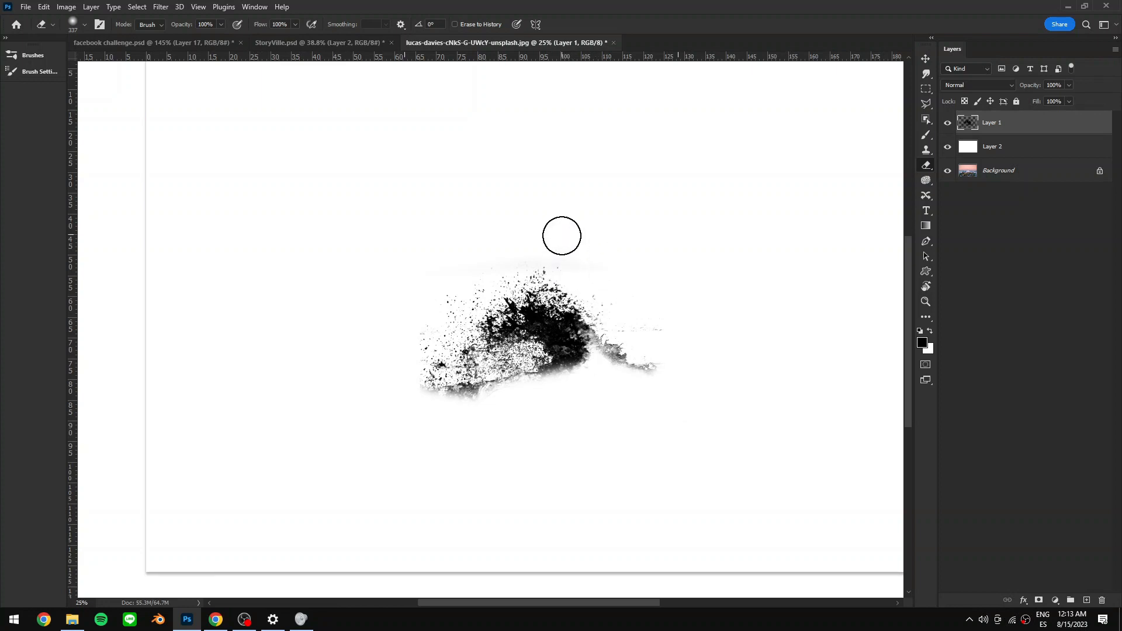
- Marquee-select the inverted splash and define it as a brush preset named Splash1
key(m)
drag(390, 237, 699, 421)
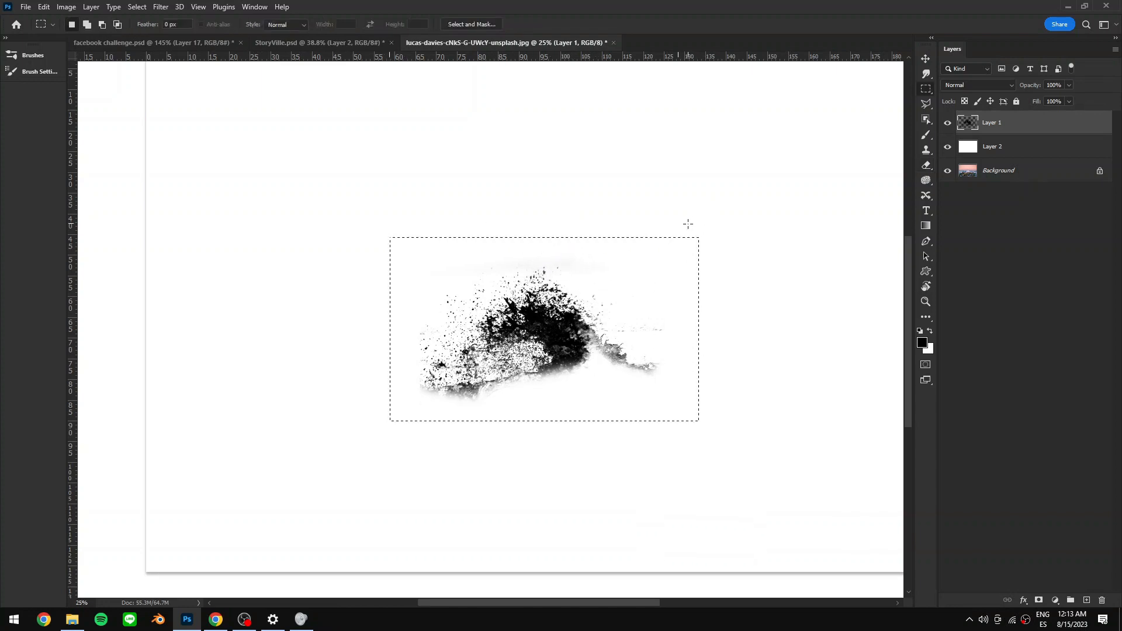
click(47, 8)
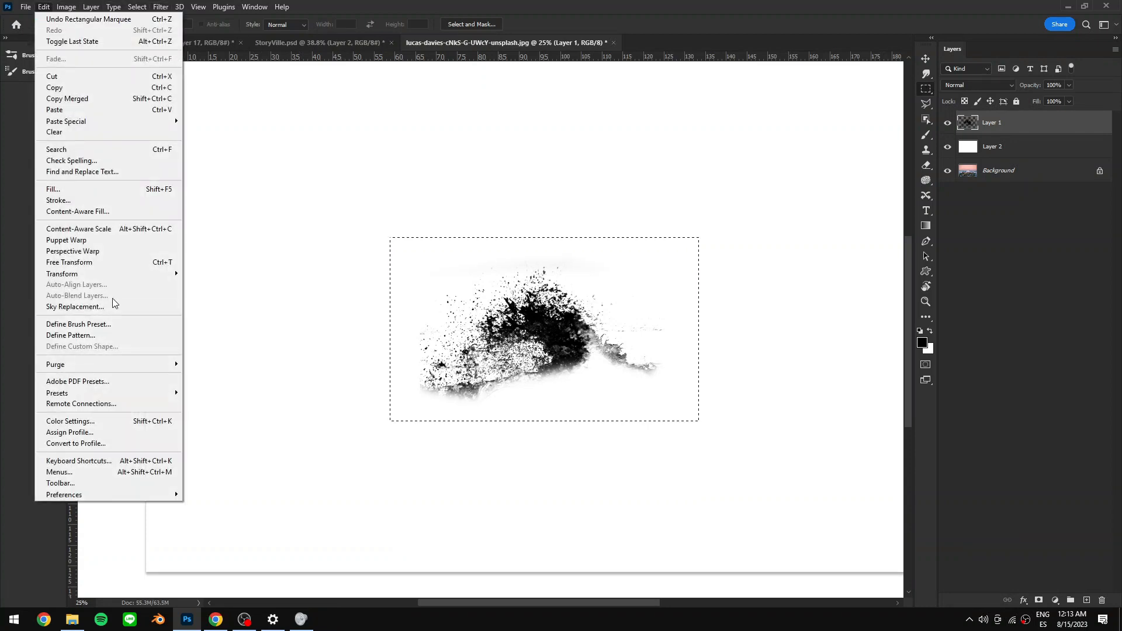
click(115, 325)
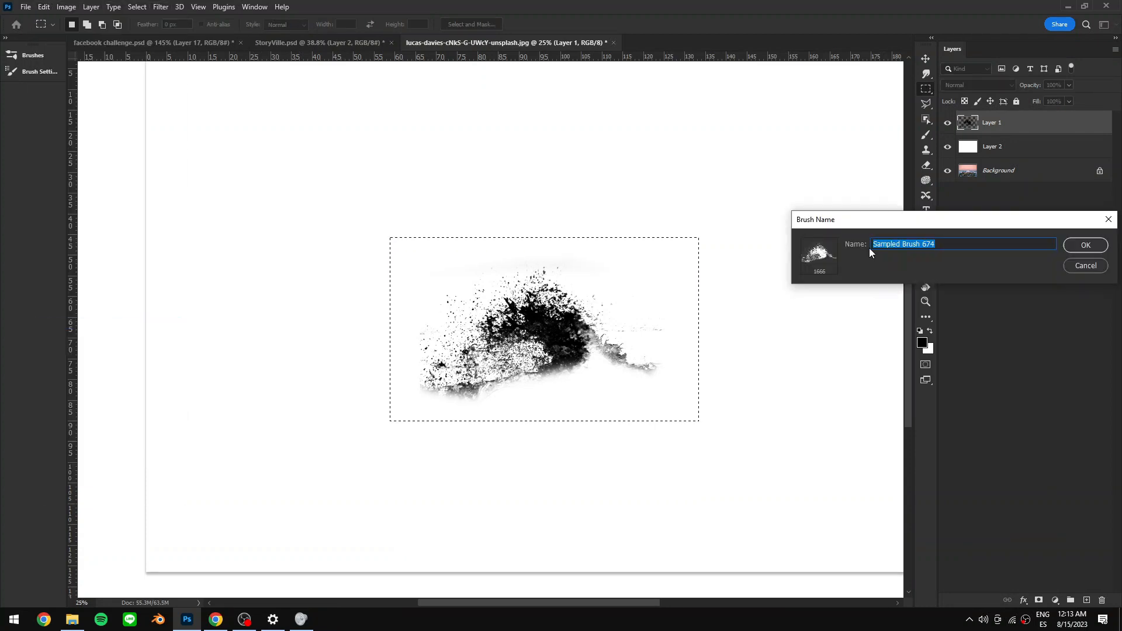
text(Spla)
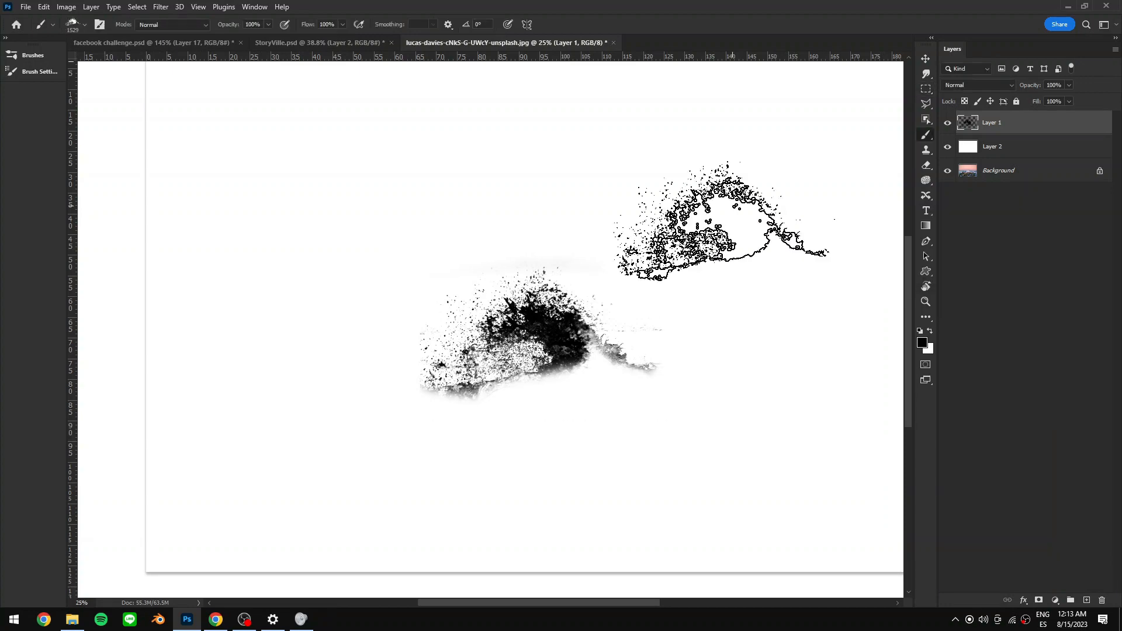
- Test-stamp the Splash1 brush several times on the wave document in black and red
alt+right_click(749, 170)
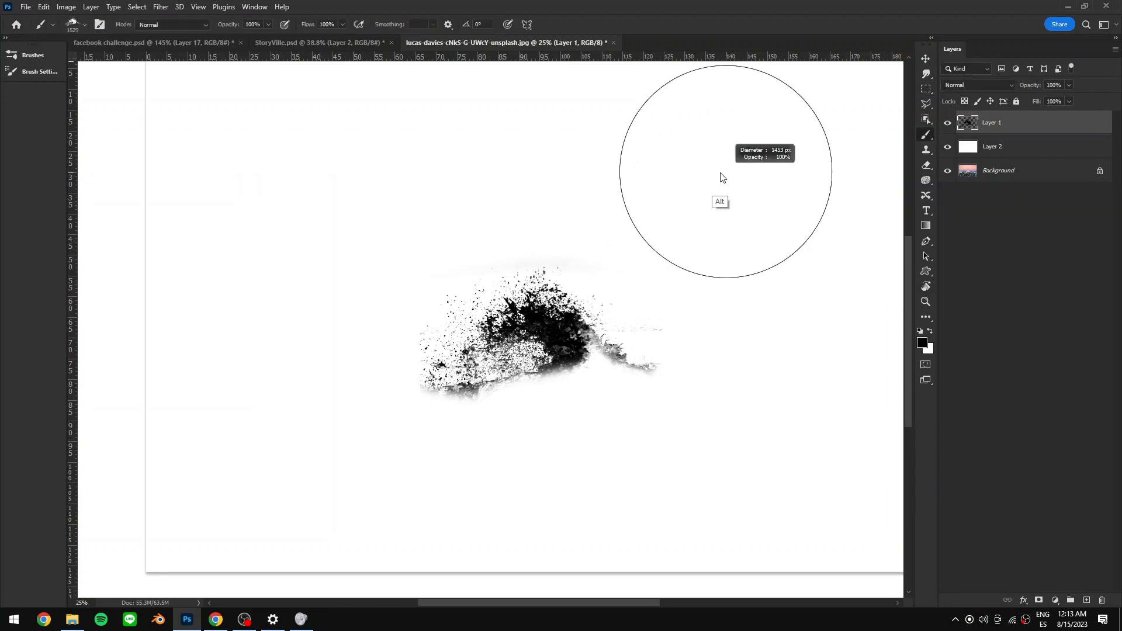
click(717, 176)
click(526, 172)
click(390, 244)
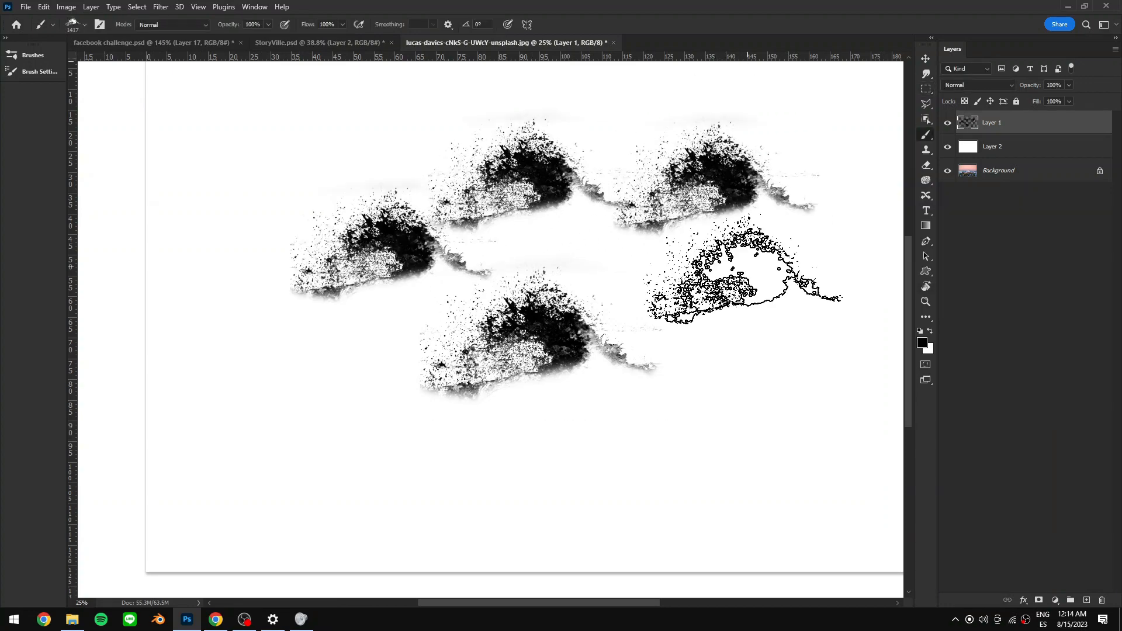
click(922, 343)
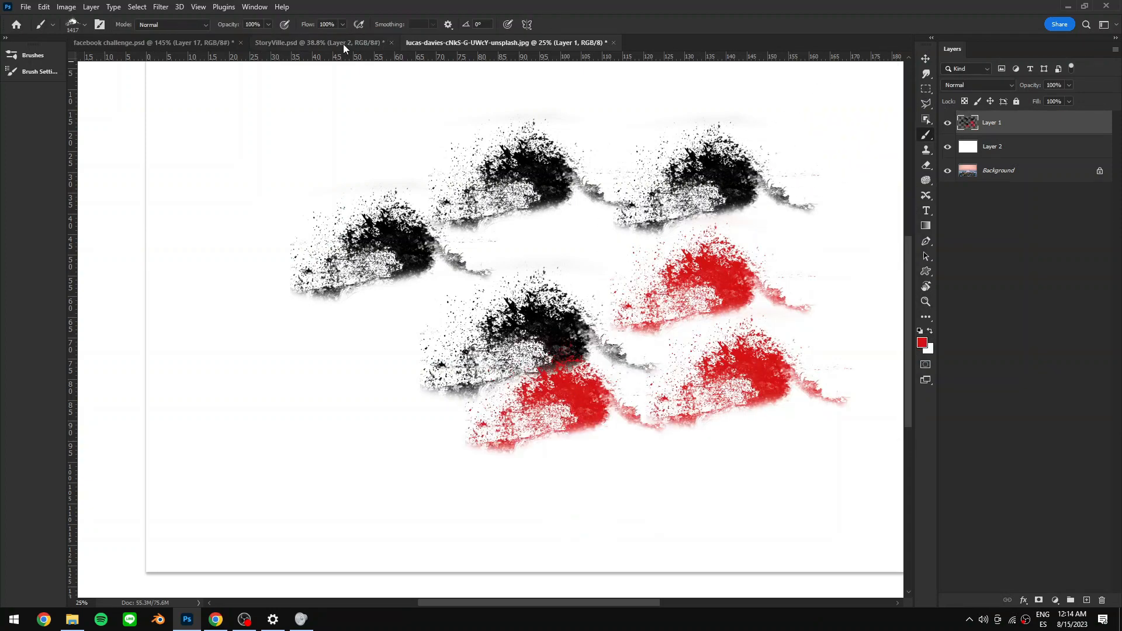
- Switch to the StoryVille composite, select the Color Fill 2 layer and add a new empty layer above it
click(346, 42)
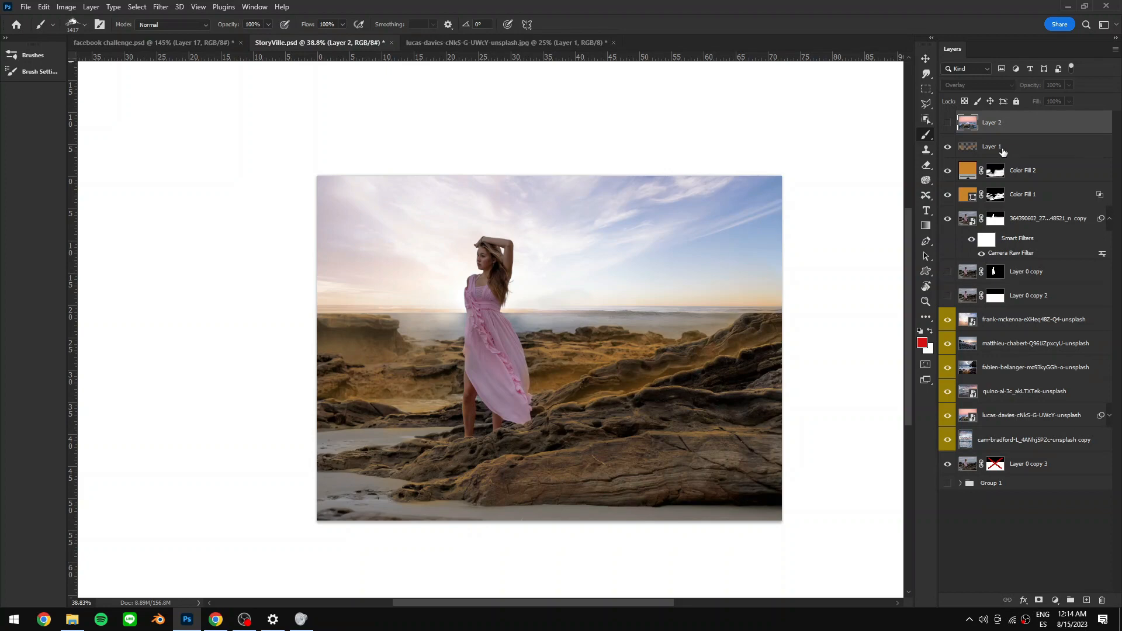
click(1025, 176)
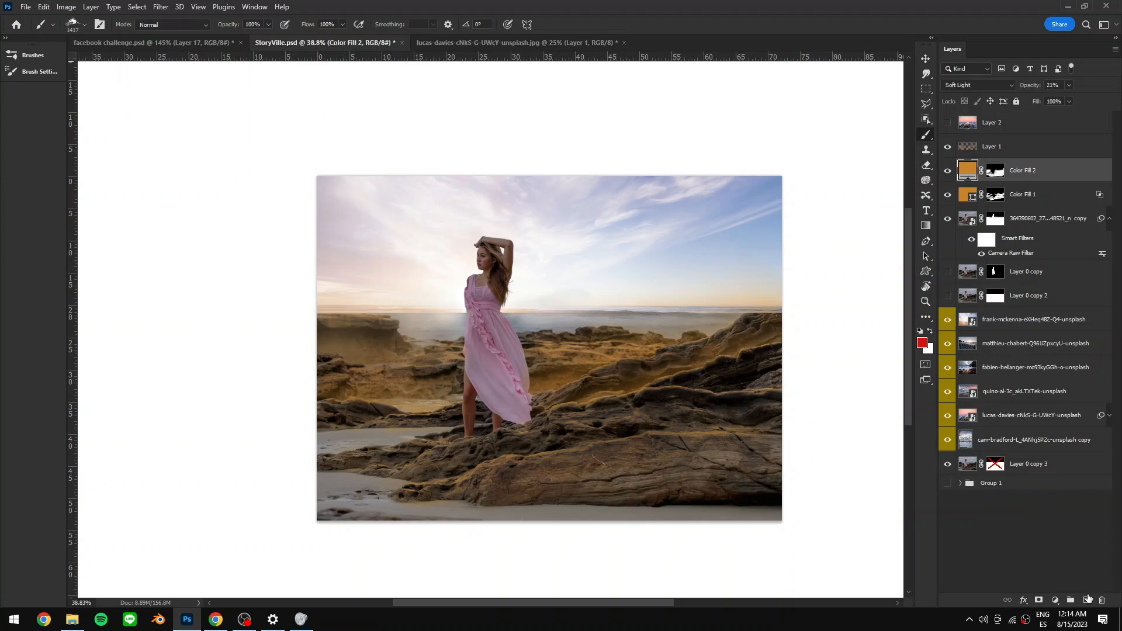
click(1086, 600)
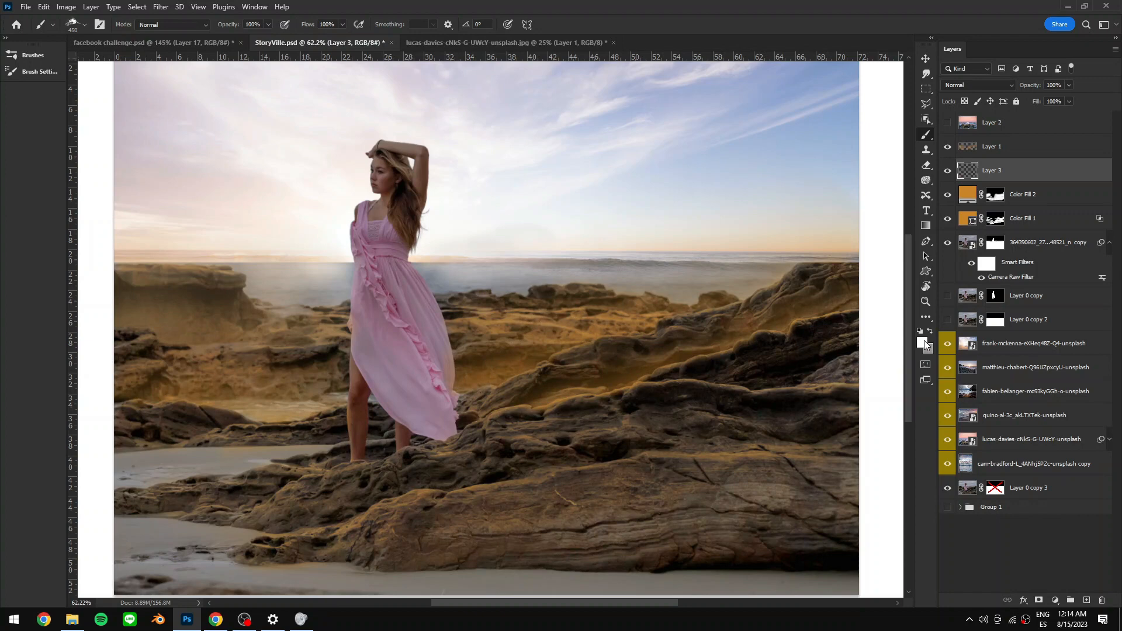
- Set the foreground color to pale blue bfd5da, sampled from the sea in the image
click(923, 345)
click(618, 253)
click(777, 306)
click(629, 253)
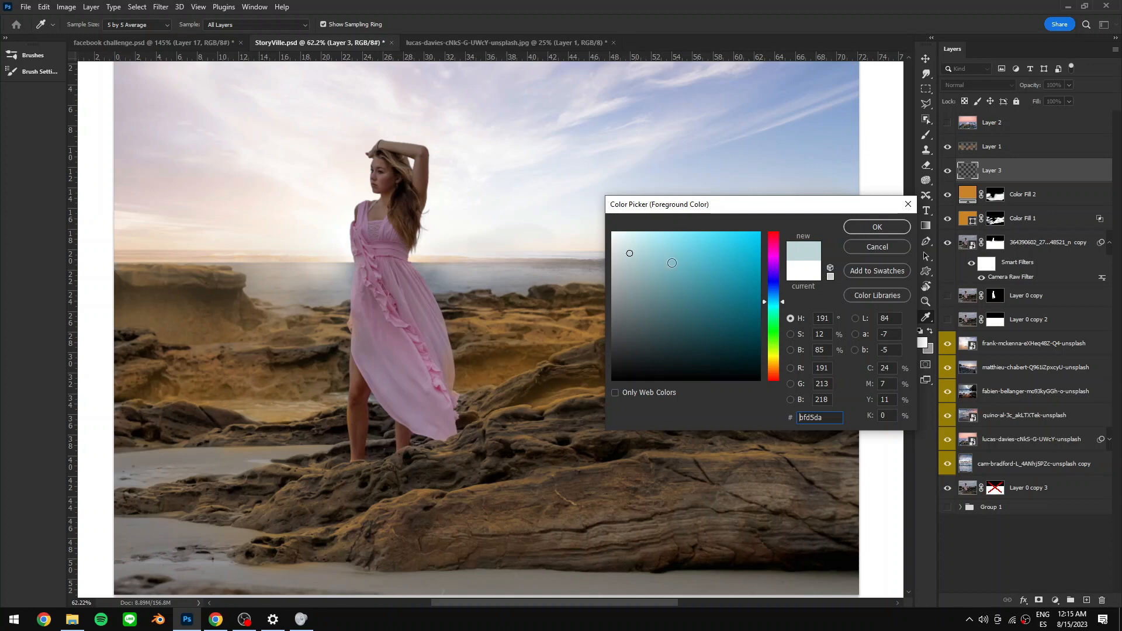
key(Return)
- Stamp Splash1 splashes, resized to about 653 px and rotated, along the rocks to the right of the model
click(503, 382)
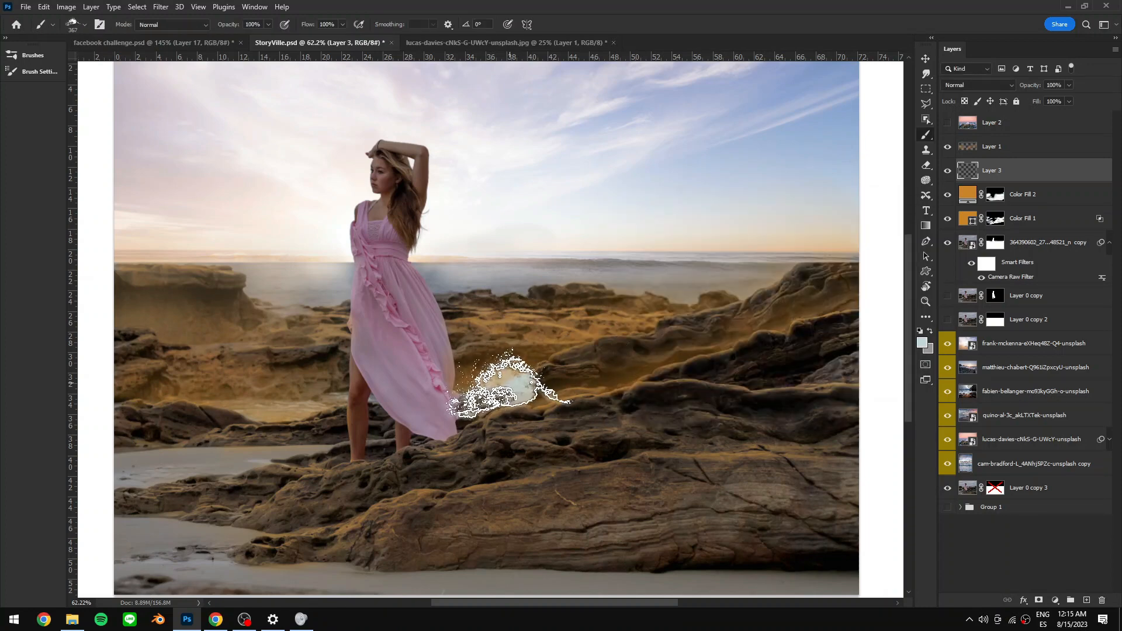
click(594, 353)
right_click(696, 331)
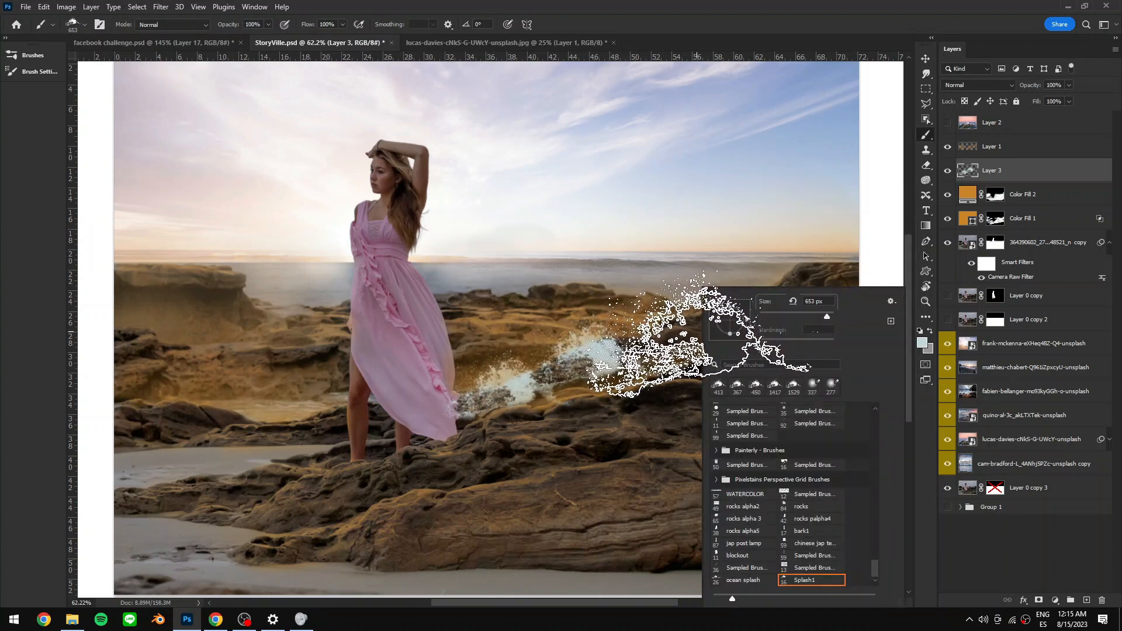
drag(747, 319, 742, 307)
click(884, 296)
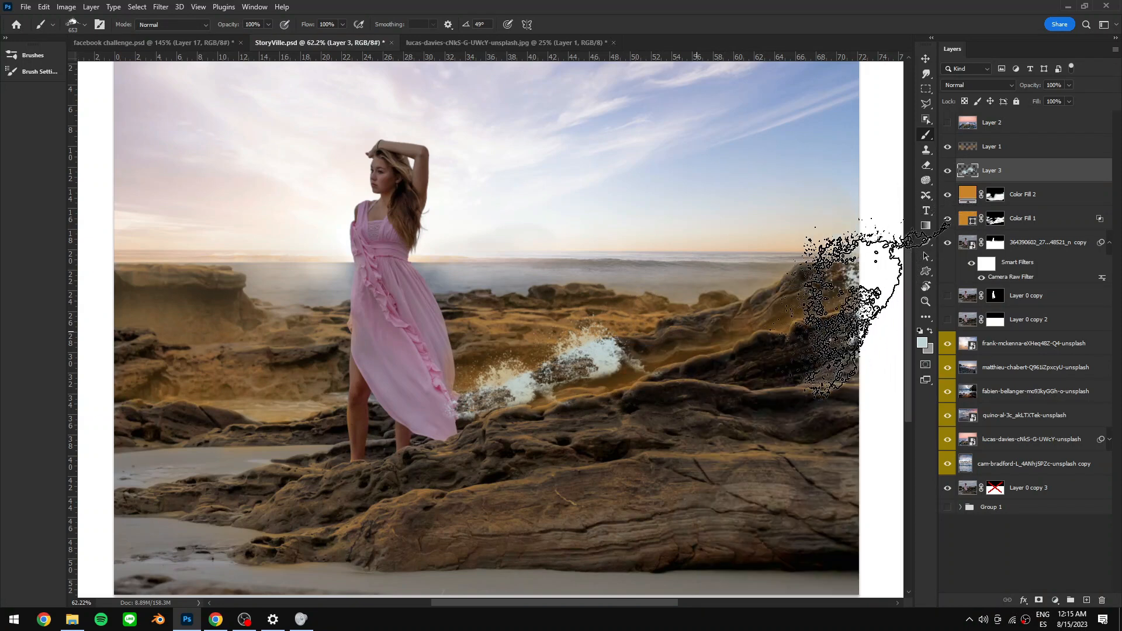
click(699, 372)
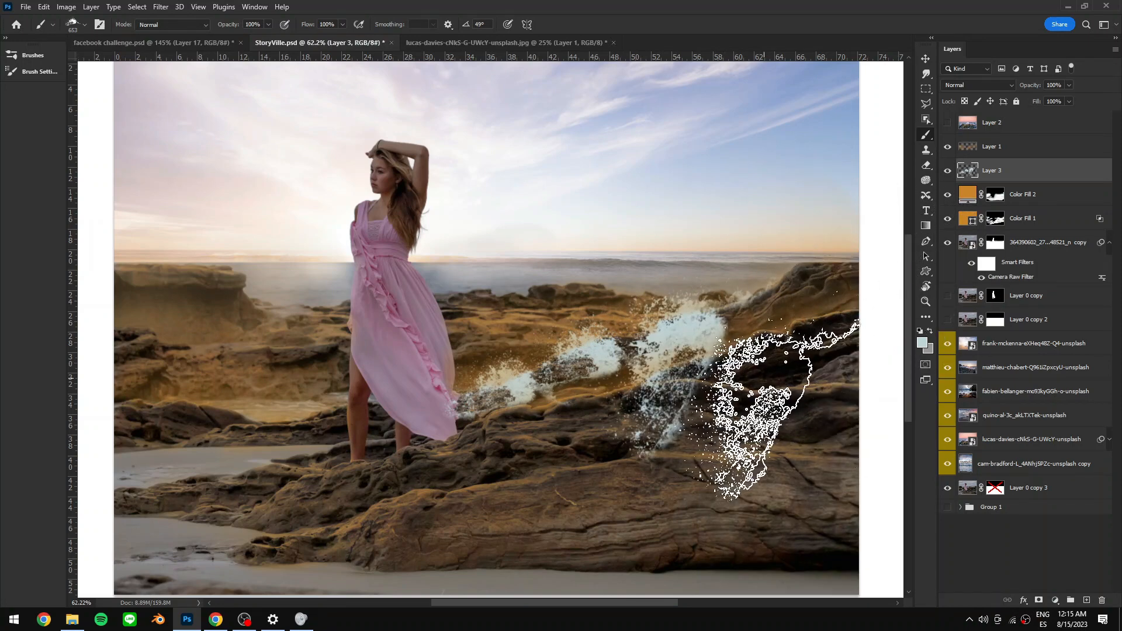
- Lasso the splash parts overlapping the foreground rocks, delete them and deselect
key(l)
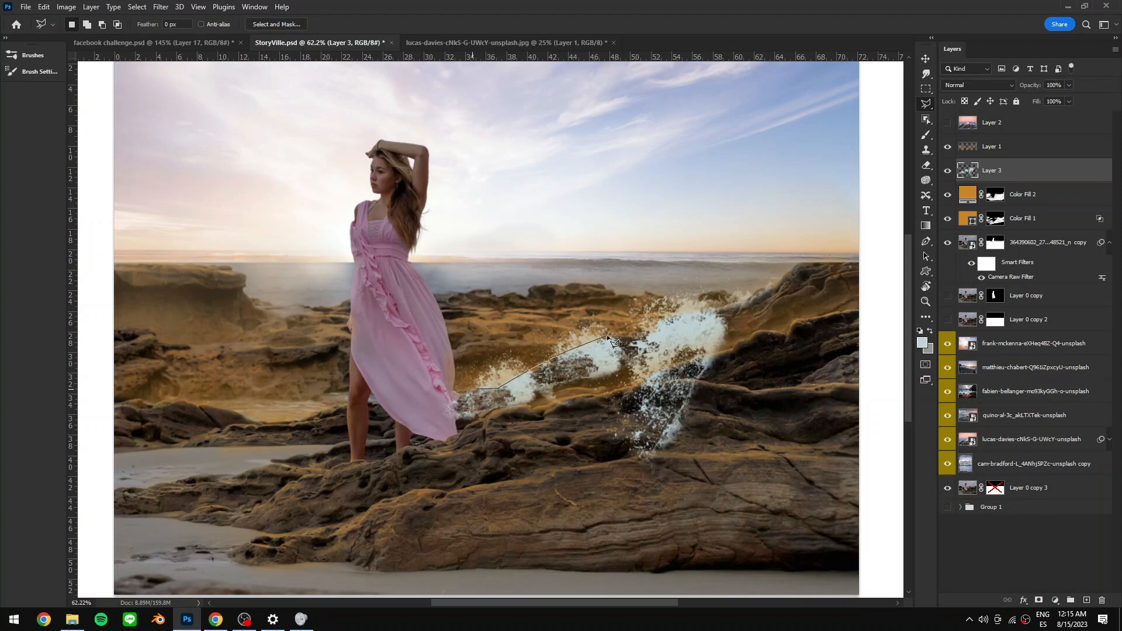
click(742, 300)
click(783, 438)
click(576, 525)
click(473, 500)
ctrl+click(412, 396)
key(Delete)
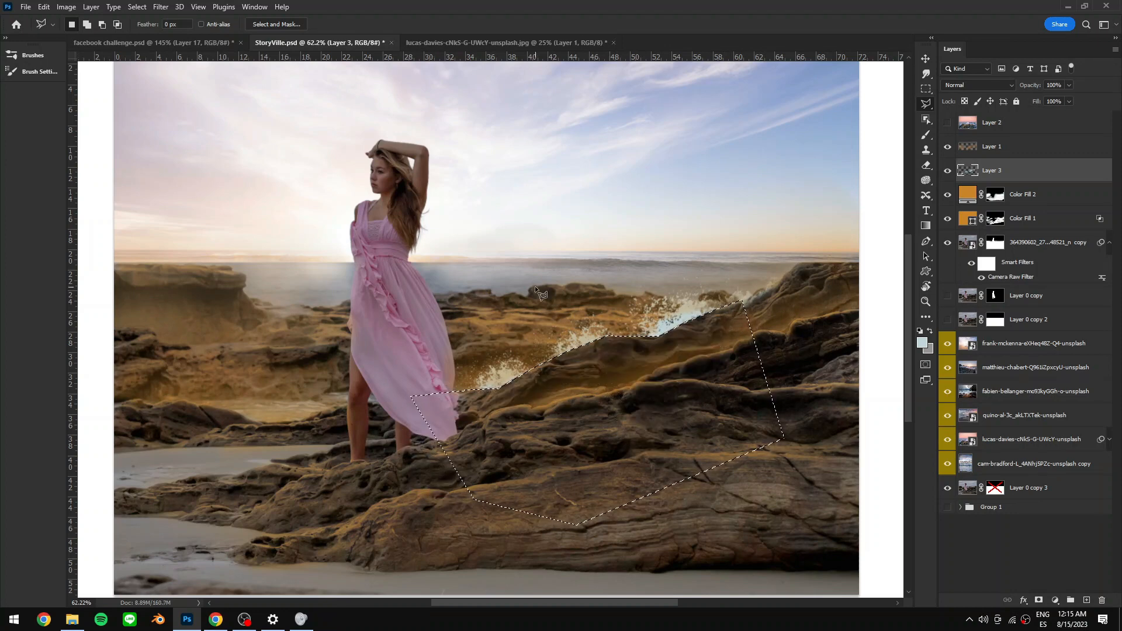
key(ctrl+d)
- Lasso-select the splashes on the right side of the rocks
key(d)
key(z)
drag(734, 358, 530, 369)
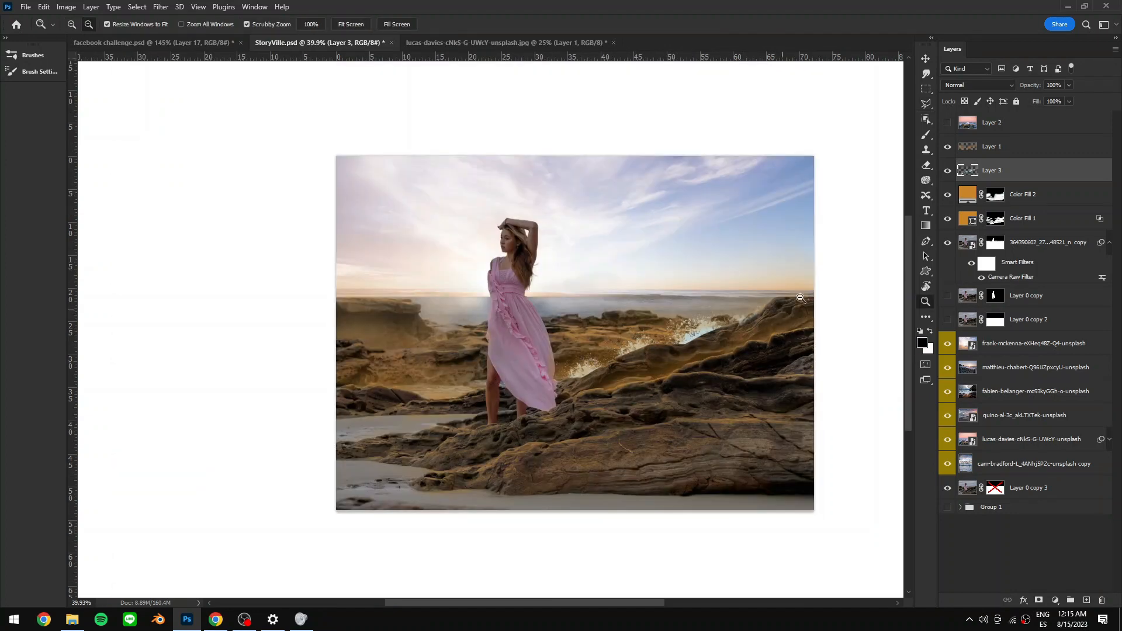
drag(697, 340, 707, 345)
key(l)
click(657, 256)
click(612, 286)
click(637, 369)
click(728, 359)
click(842, 309)
click(849, 199)
click(688, 229)
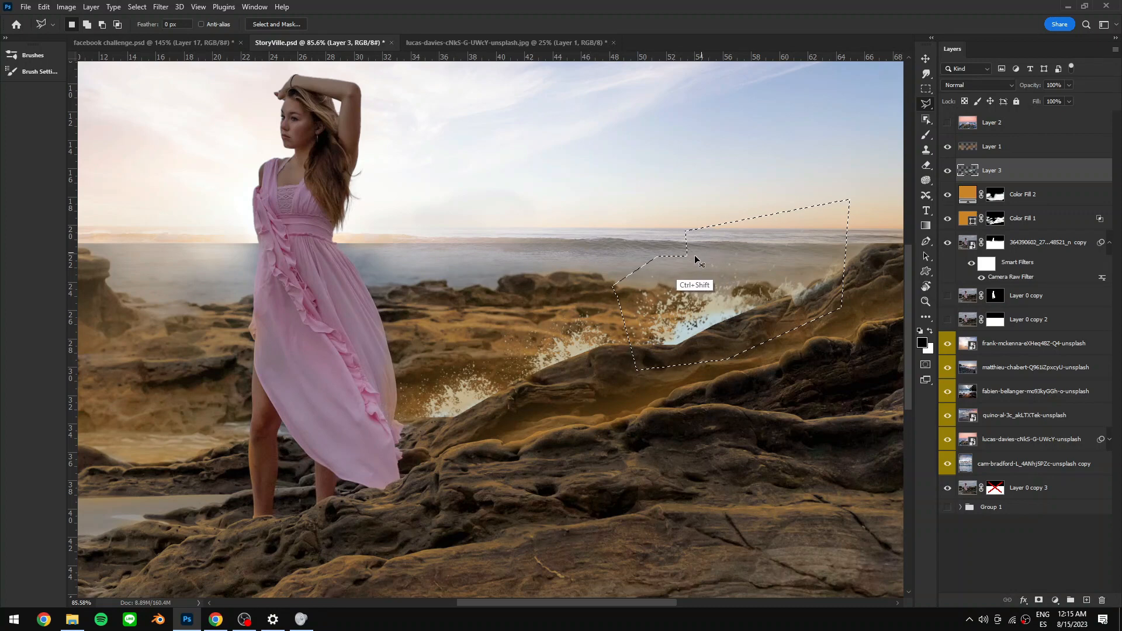
key(ctrl+alt+f)
click(820, 450)
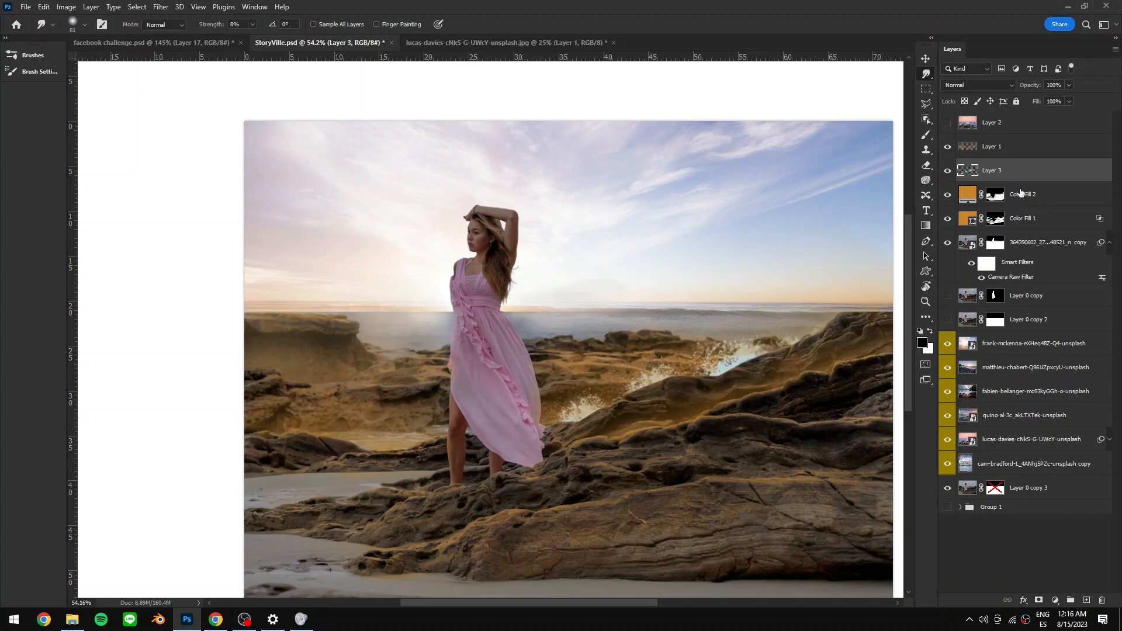
- Adjust the selected splashes with Hue/Saturation: Hue -21, Saturation -10, Lightness -19
key(ctrl+u)
drag(720, 299, 416, 213)
drag(358, 322, 275, 326)
drag(345, 318, 310, 322)
drag(359, 294, 389, 293)
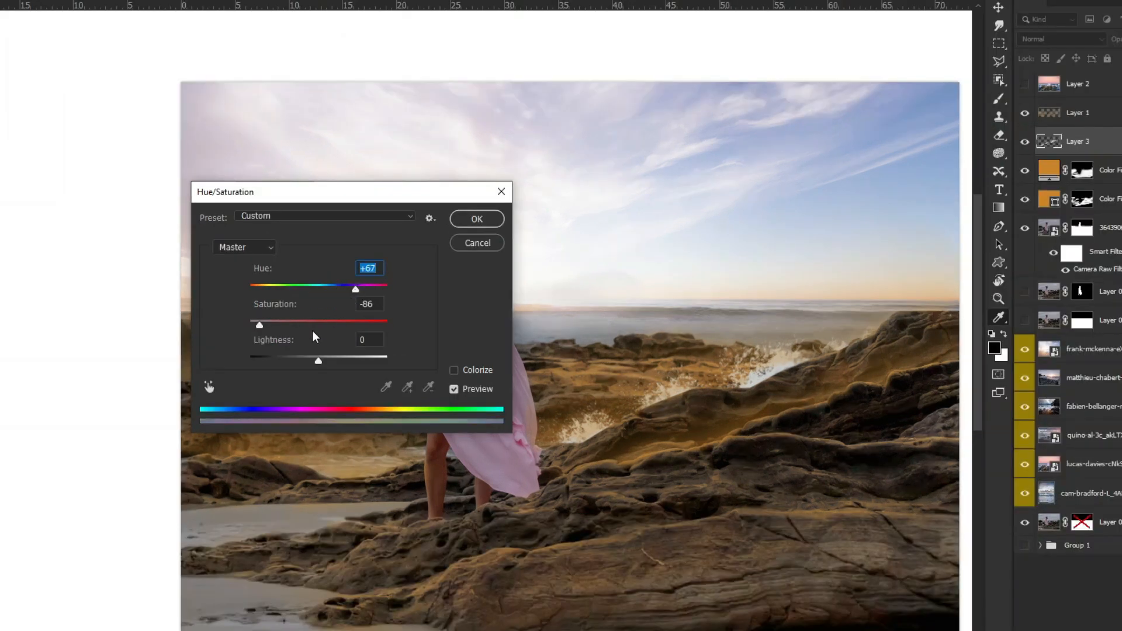
drag(318, 360, 307, 359)
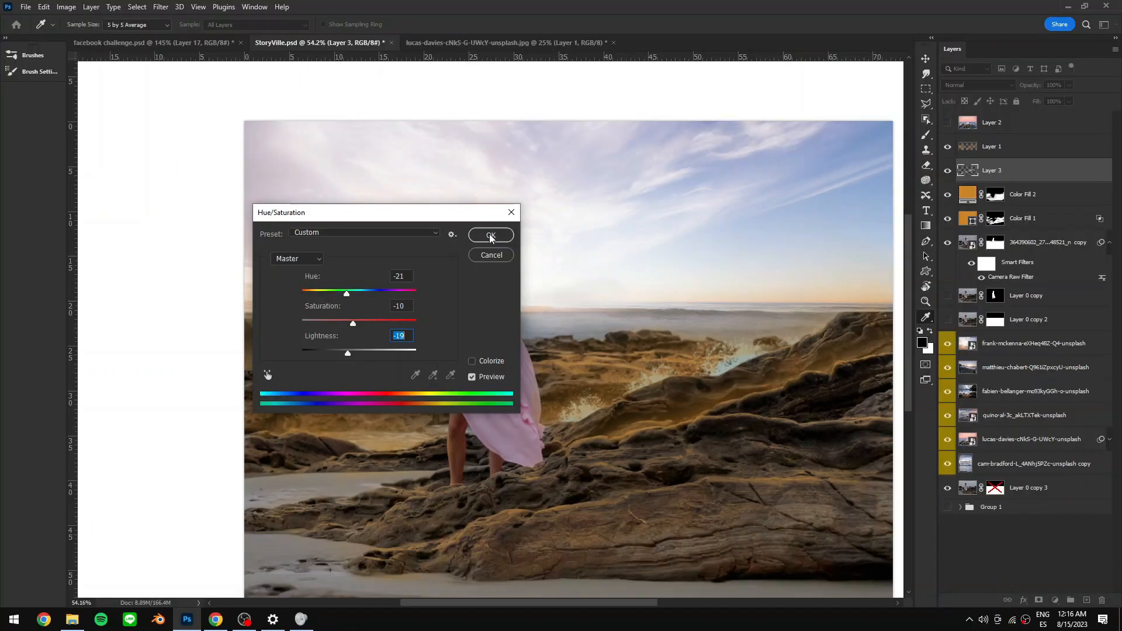
click(491, 235)
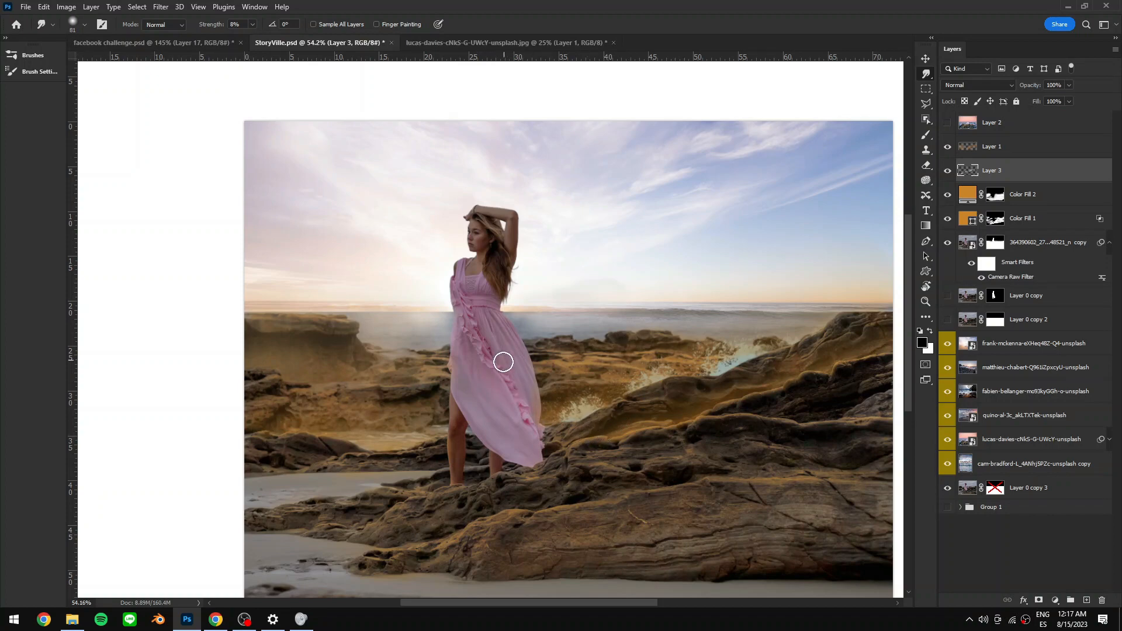
- Stamp a Splash1 splash onto the rocks at the lower left of the image, redoing one stamp
key(l)
mouse_move(260, 431)
mouse_down()
mouse_move(362, 448)
mouse_move(224, 385)
mouse_move(222, 426)
mouse_move(257, 434)
mouse_up()
key(b)
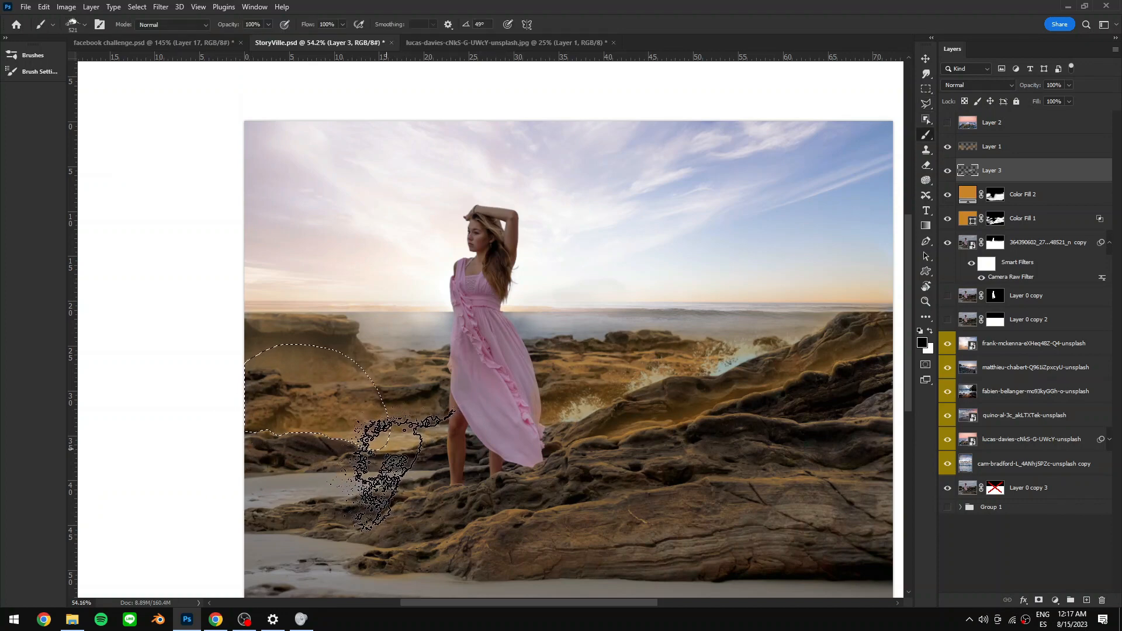
mouse_move(343, 431)
mouse_down()
mouse_move(351, 435)
mouse_move(308, 446)
mouse_up()
right_click(330, 430)
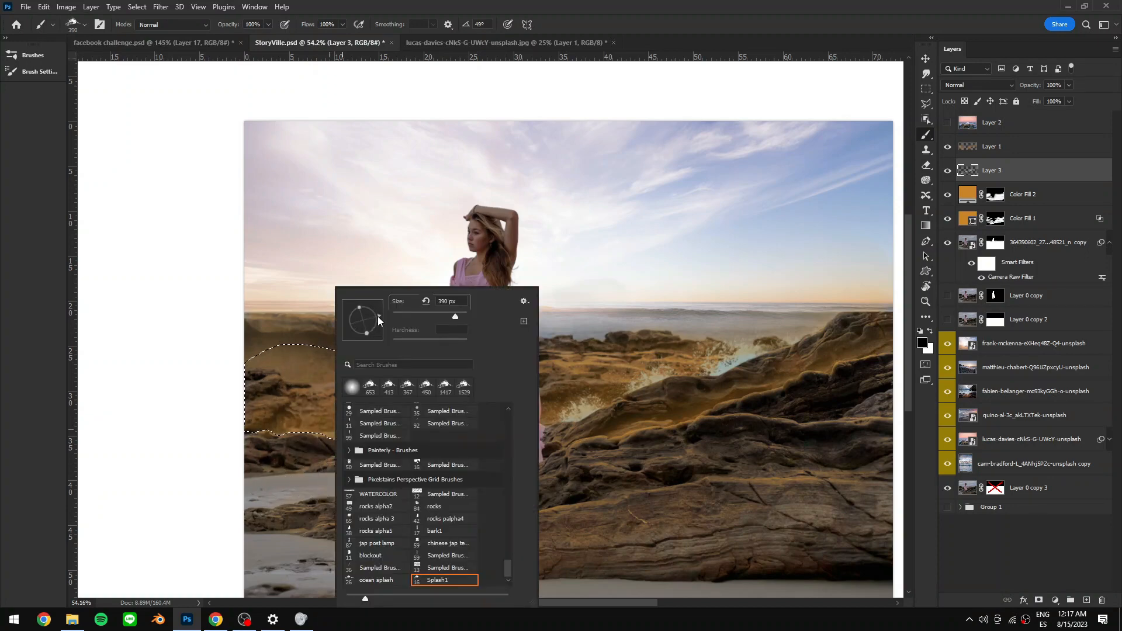
click(289, 466)
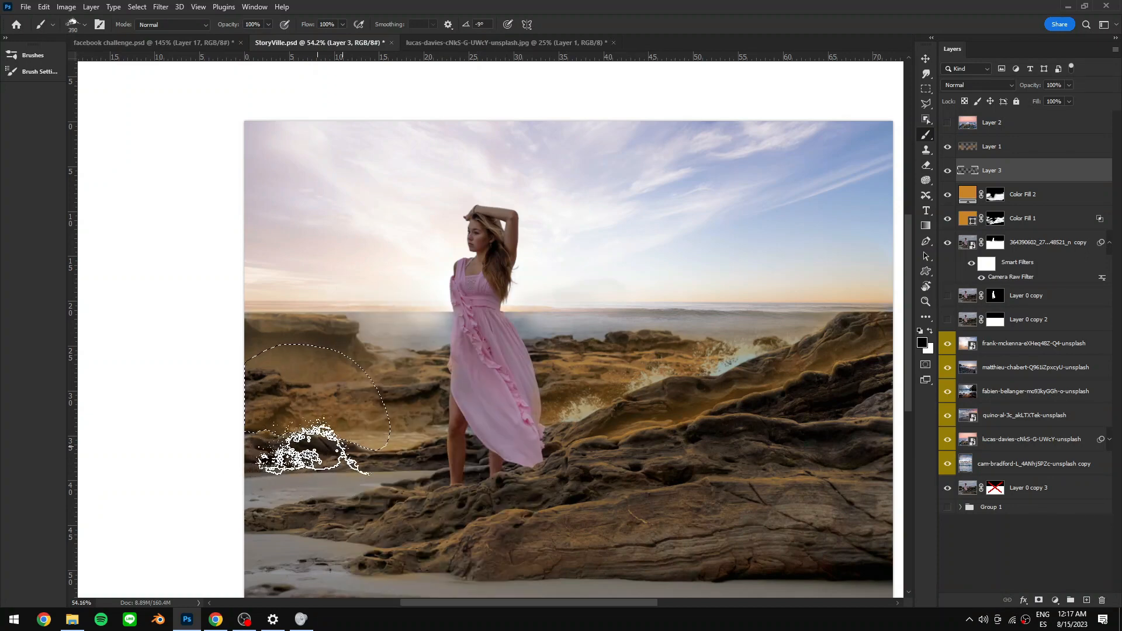
click(382, 439)
key(ctrl+z)
alt+click(357, 463)
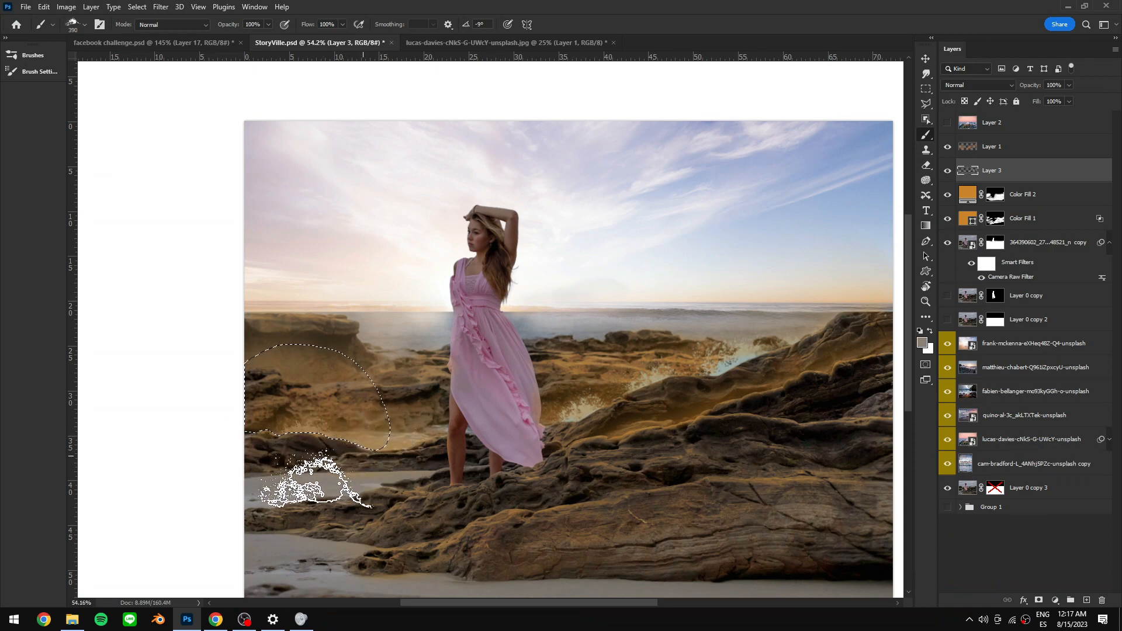
- Touch up the splashes with further brush and lasso work and set the splash layer's opacity to 78%
key(n)
click(636, 258)
click(877, 226)
drag(528, 462, 510, 473)
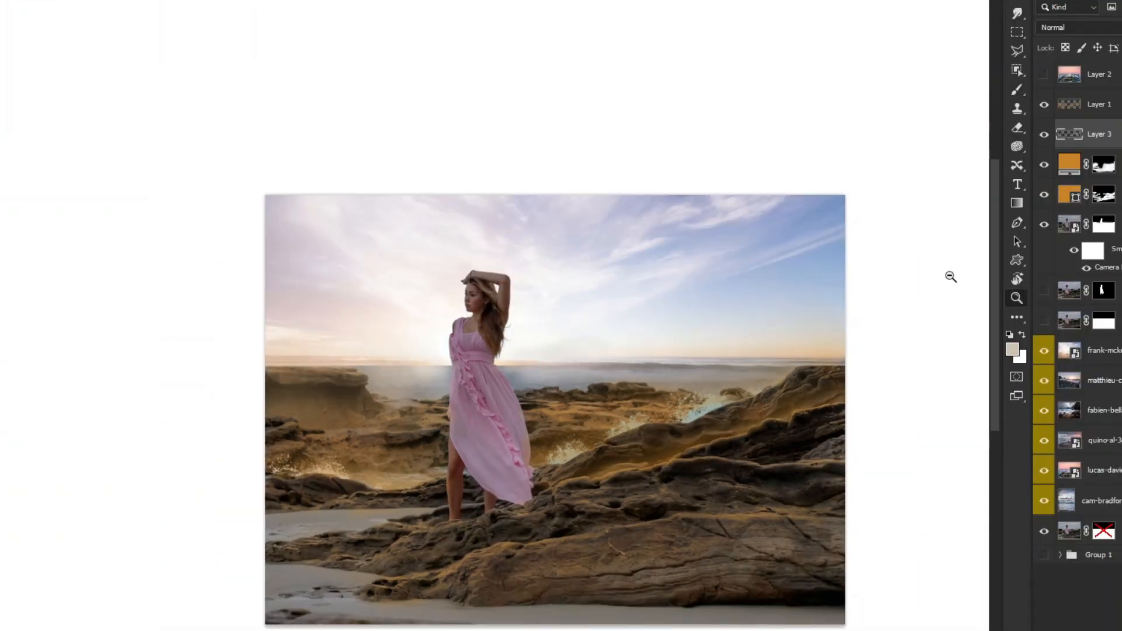
alt+click(951, 277)
key(l)
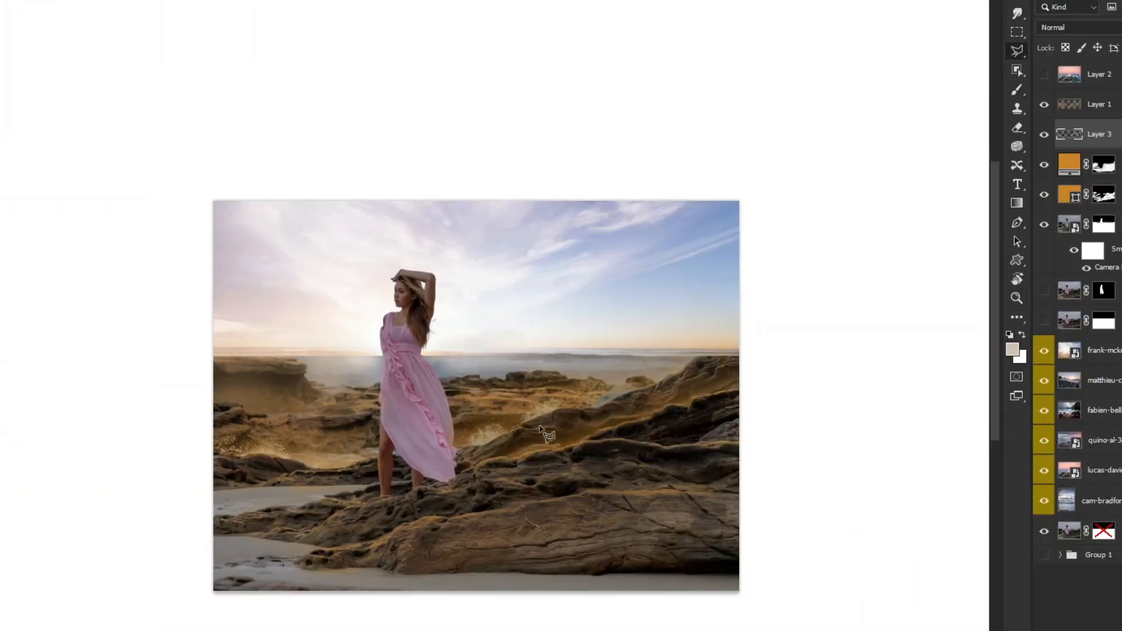
key(z)
mouse_move(502, 436)
mouse_down()
mouse_move(564, 427)
mouse_move(473, 471)
mouse_up()
key(b)
key(l)
key(b)
click(503, 433)
click(1018, 15)
mouse_move(440, 415)
mouse_down()
mouse_move(433, 477)
mouse_move(414, 493)
mouse_move(399, 487)
mouse_move(438, 484)
mouse_move(449, 466)
mouse_move(444, 488)
mouse_move(426, 493)
mouse_move(405, 479)
mouse_up()
key(x)
key(z)
drag(757, 427, 701, 427)
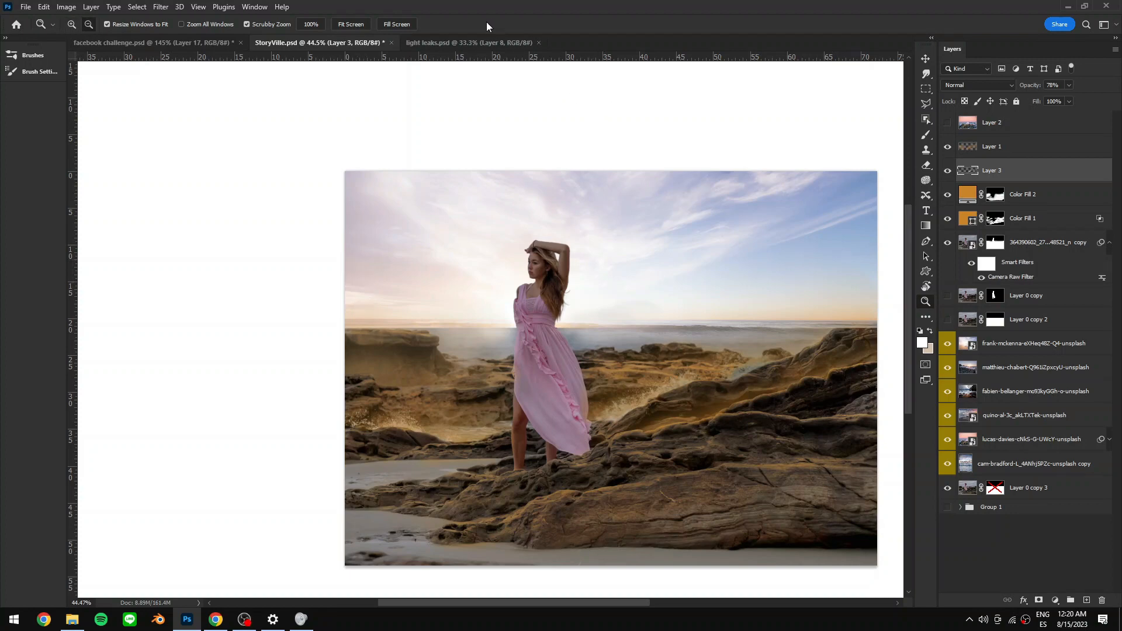
- Switch to the light leaks document and make all its hidden layers visible
click(462, 42)
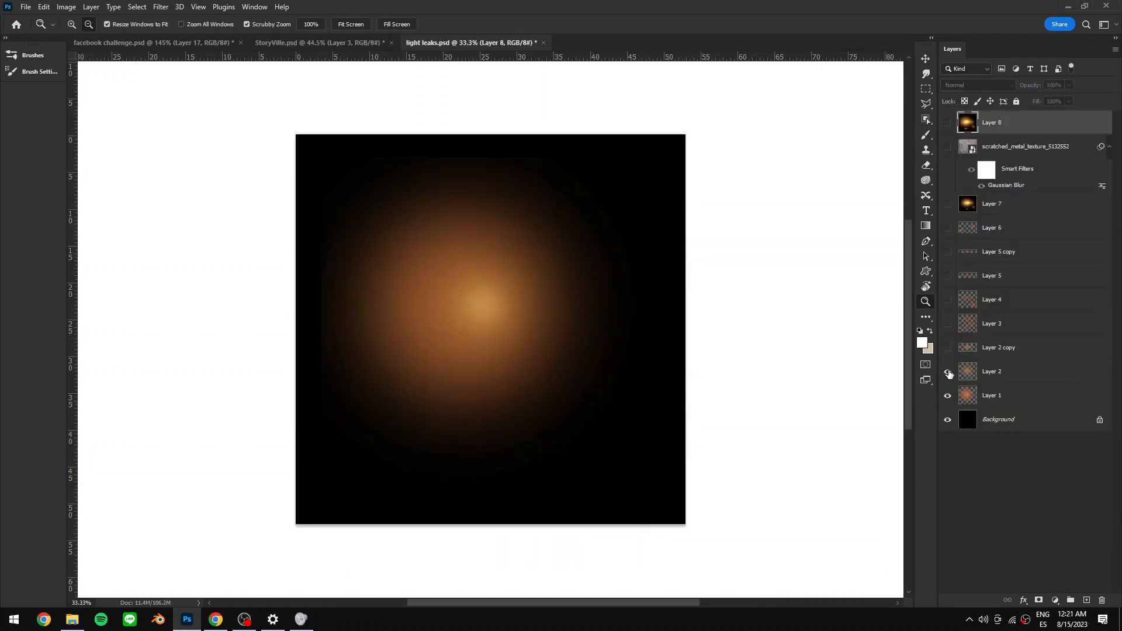
click(947, 348)
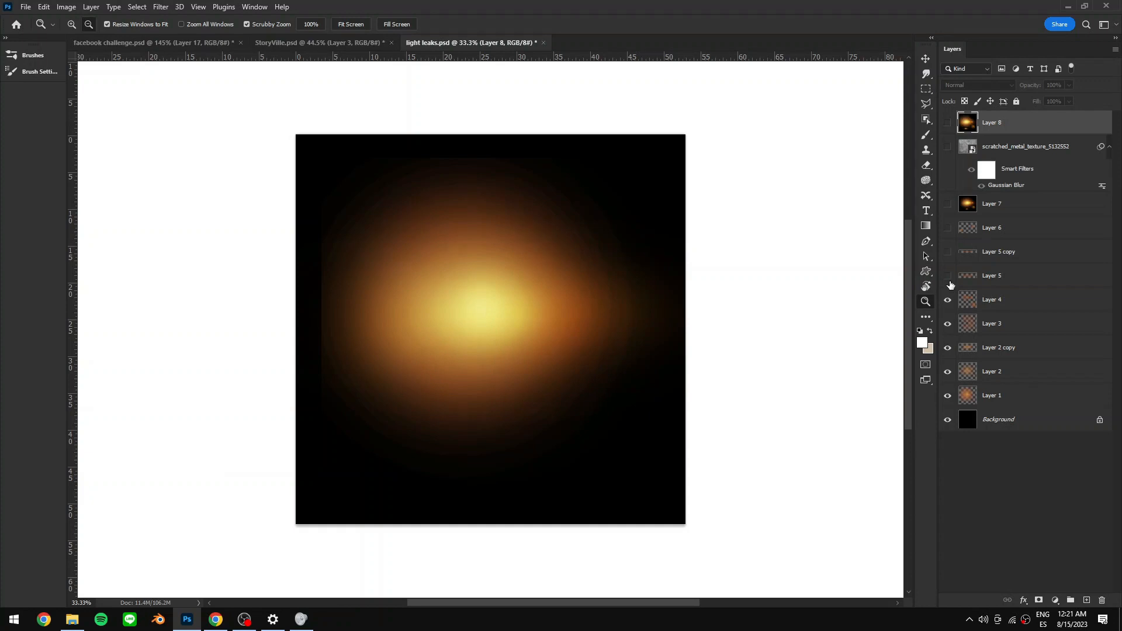
click(947, 276)
click(947, 251)
drag(990, 218, 990, 101)
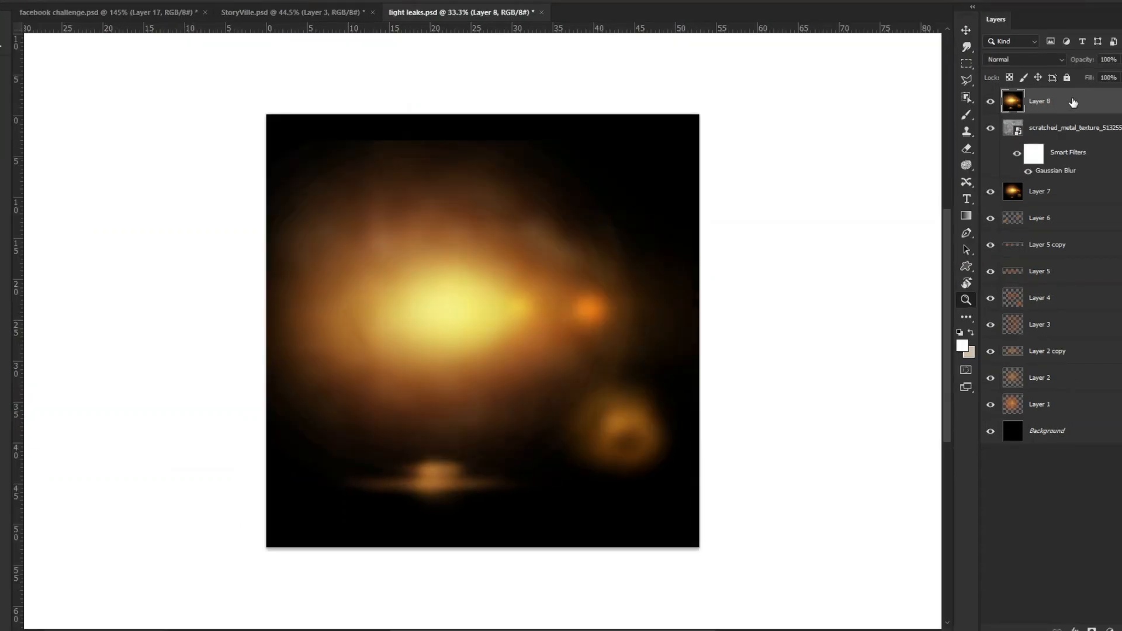
- Copy the light leak layer into the beach composite, move it above Layer 1, and set its blend mode to Screen
drag(1078, 101, 464, 327)
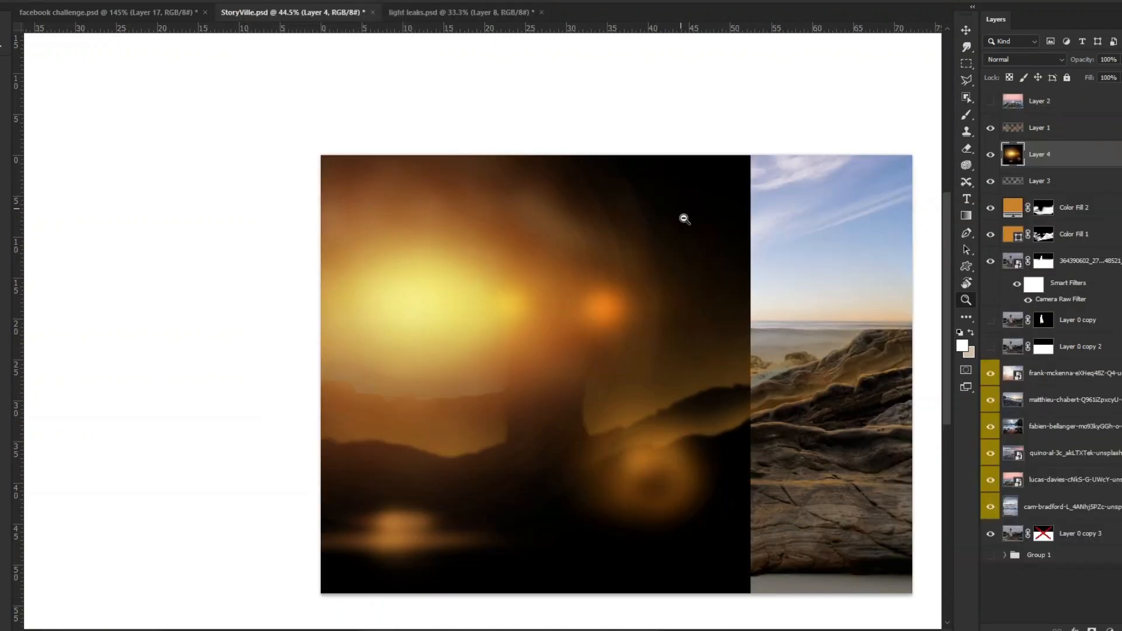
drag(1075, 154, 1070, 111)
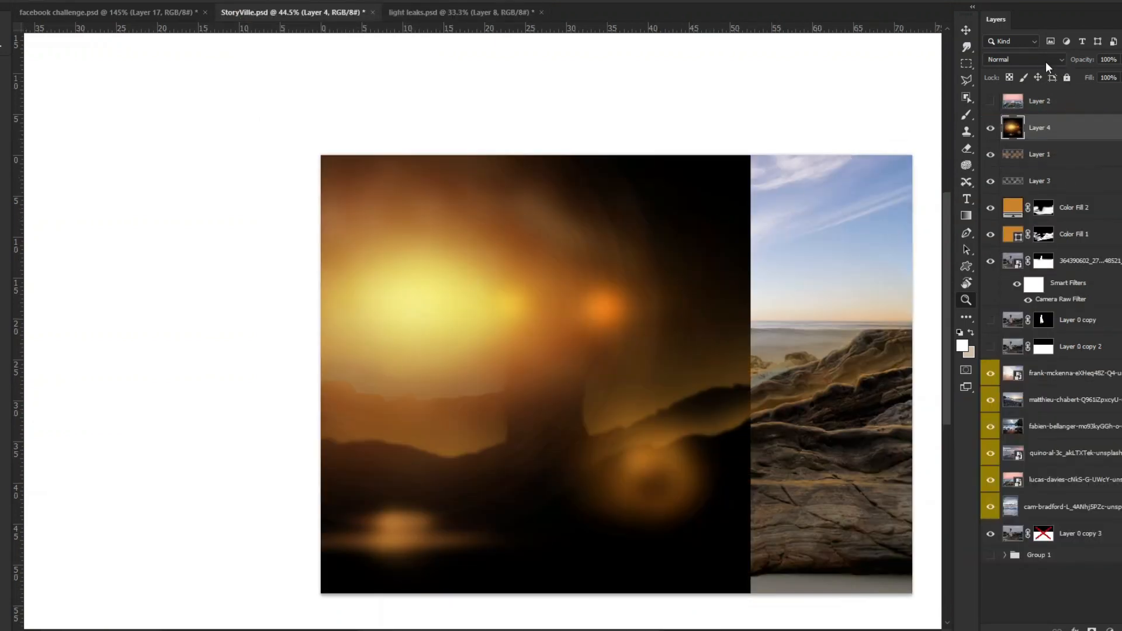
click(1036, 59)
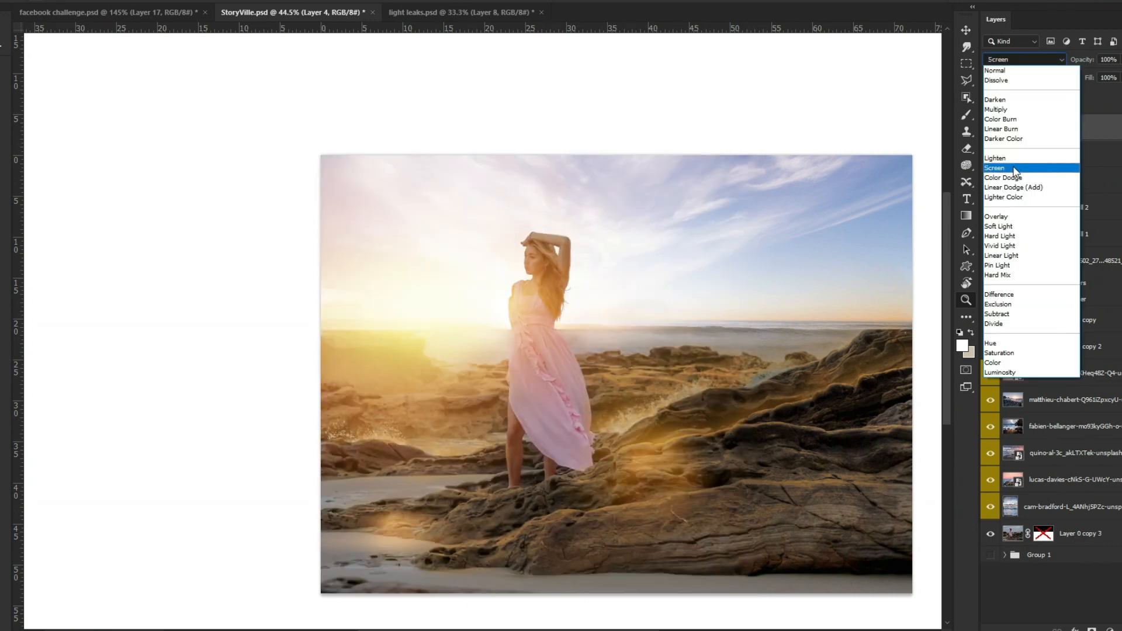
click(1016, 168)
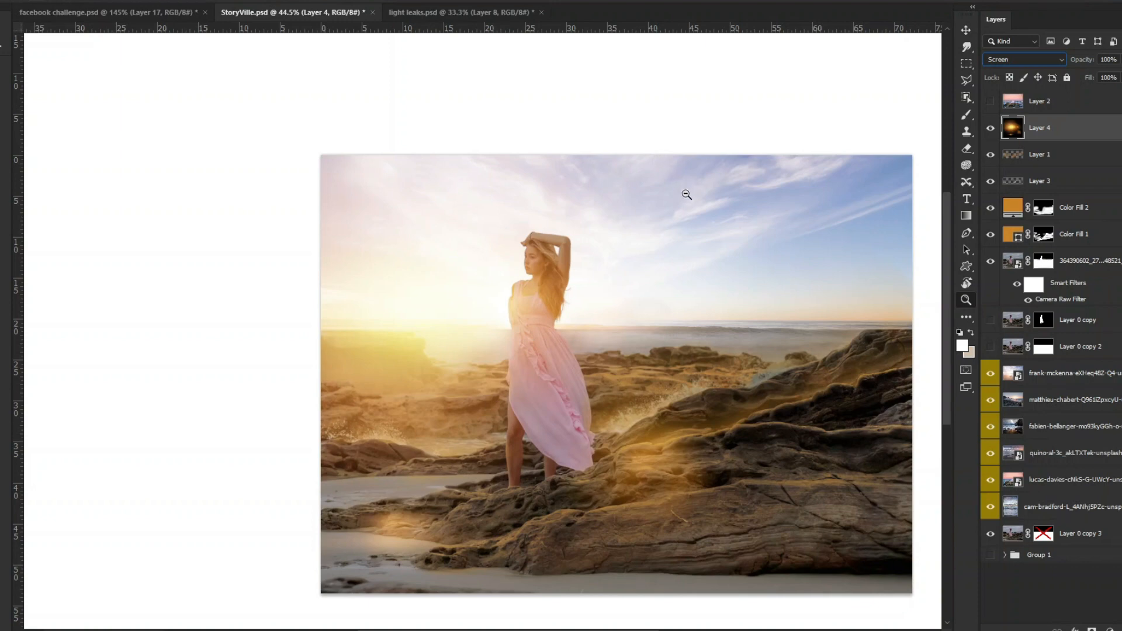
- Scale the light leak down and position it over the rocks at the left of the image
key(ctrl+t)
drag(744, 53, 588, 210)
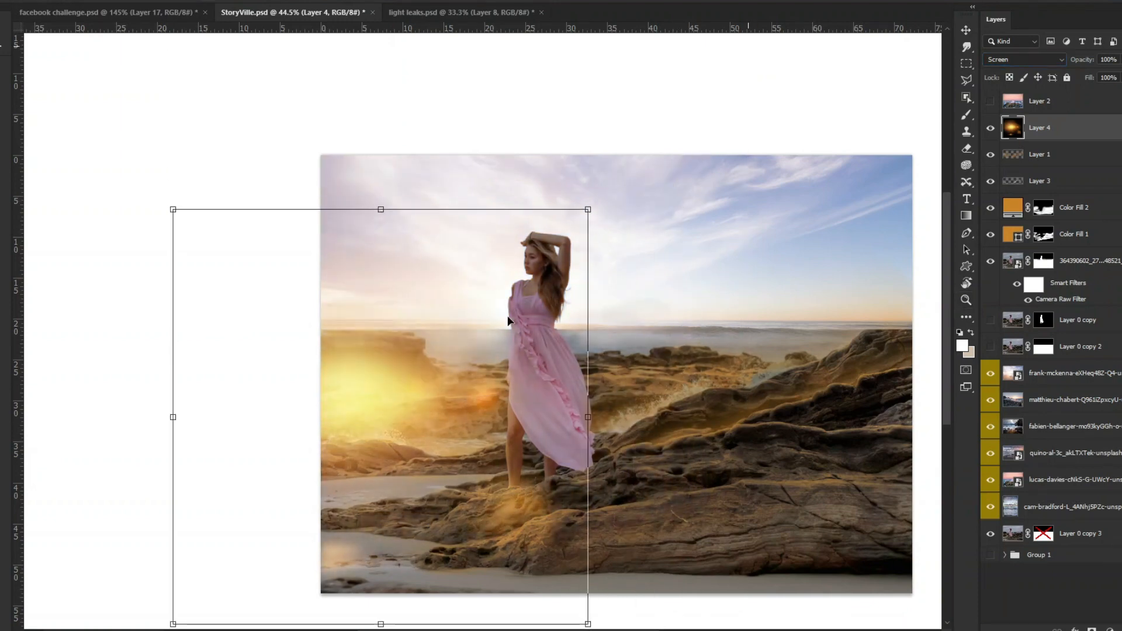
drag(422, 399, 374, 326)
key(Return)
key(z)
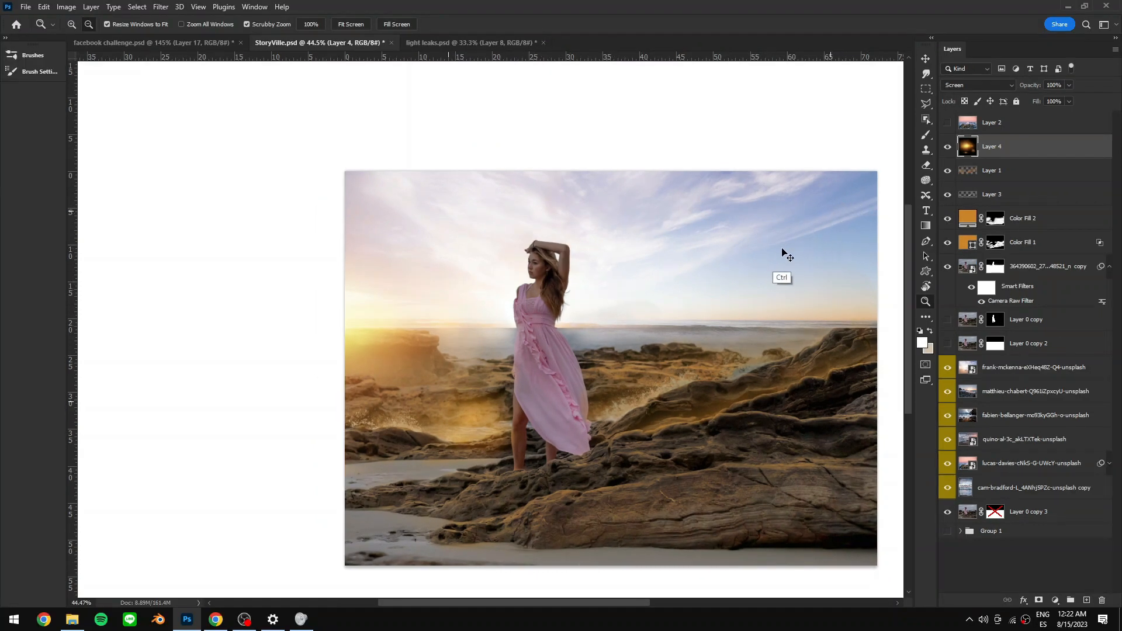
- Adjust the light leak's hue with Hue/Saturation and apply it
key(ctrl+u)
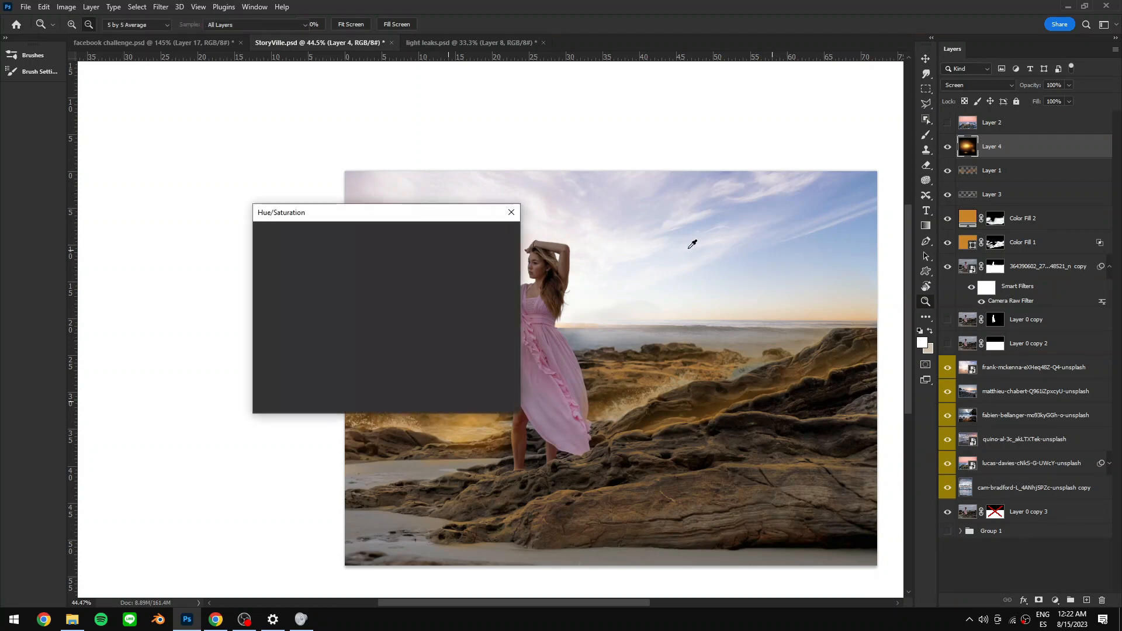
drag(400, 214, 704, 157)
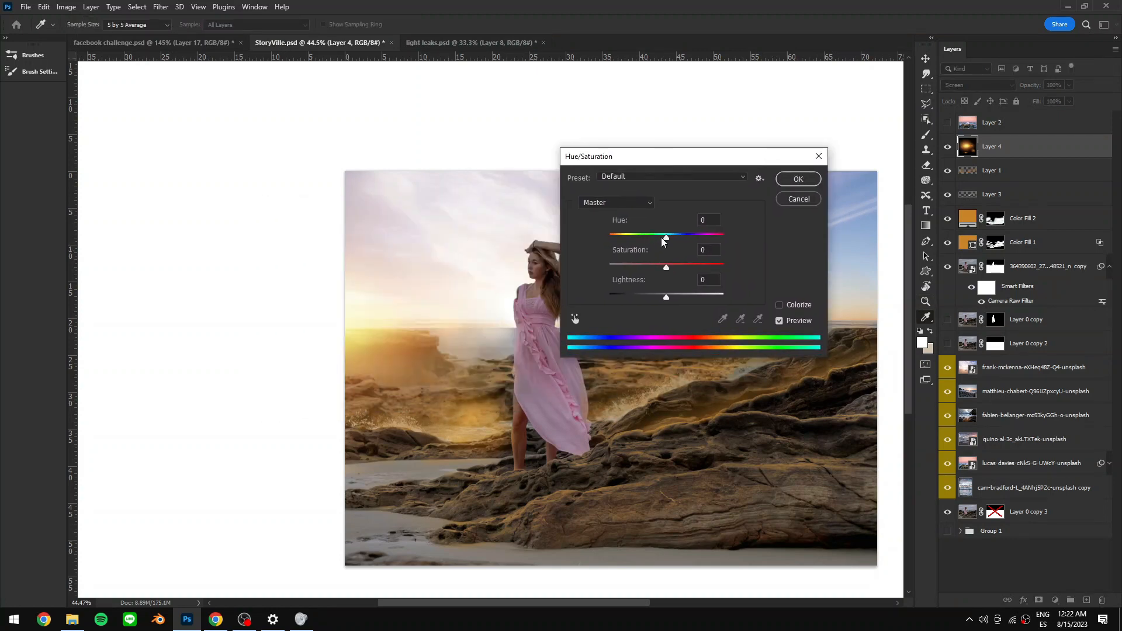
mouse_move(666, 240)
mouse_down()
mouse_move(654, 238)
mouse_move(681, 237)
mouse_move(651, 239)
mouse_up()
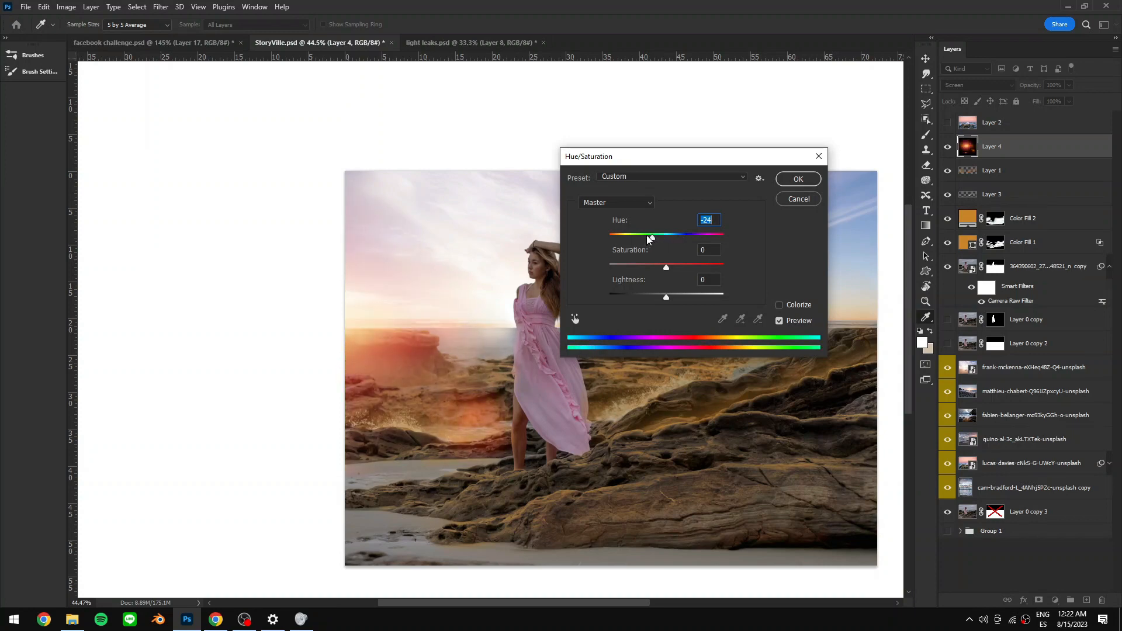
click(662, 236)
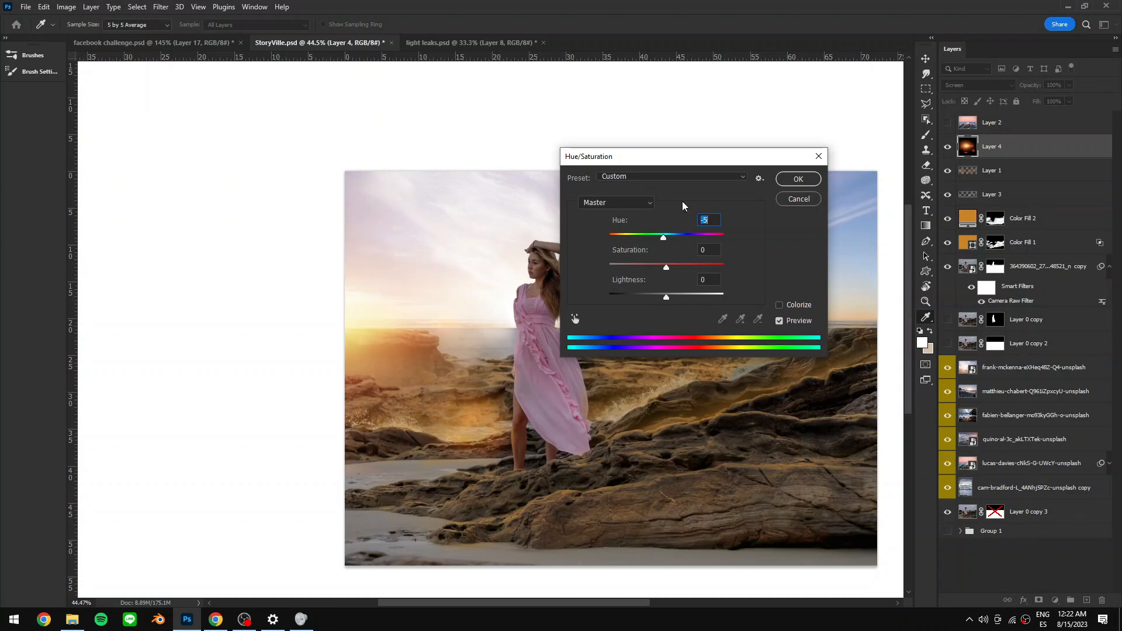
key(Return)
key(z)
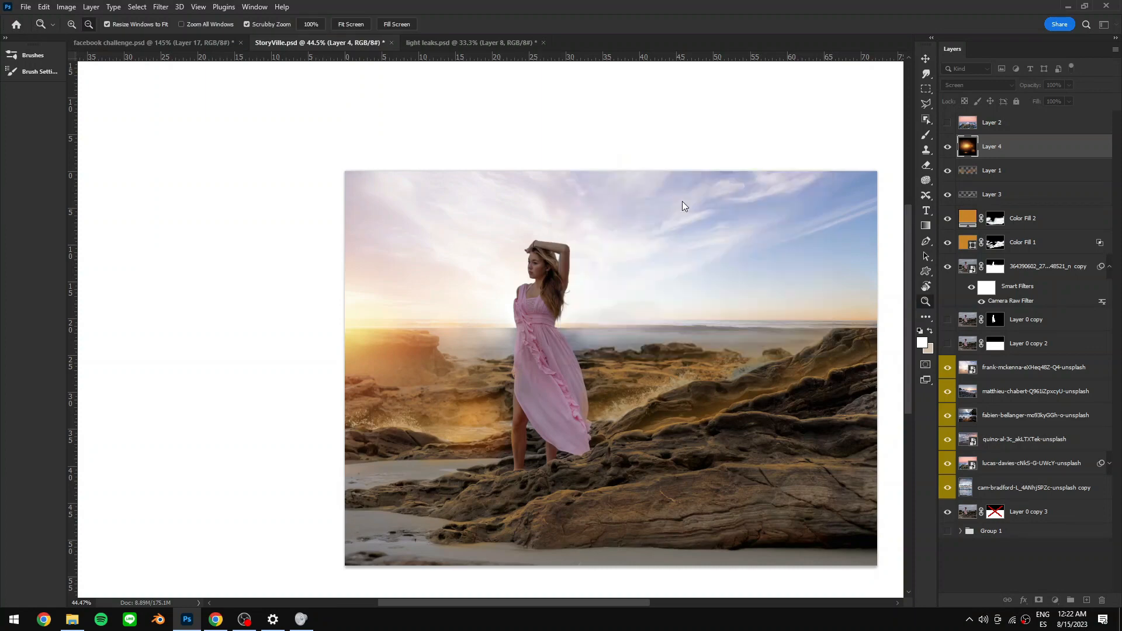
- Compare the composite with the light leak and color fill layers hidden and shown
click(947, 147)
click(947, 146)
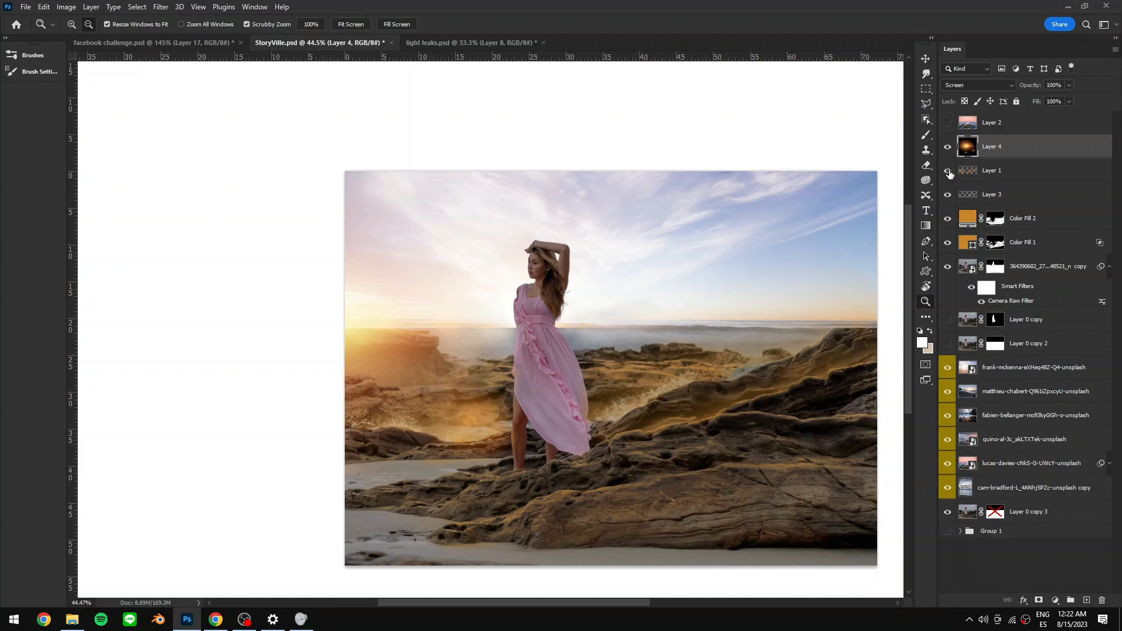
click(947, 243)
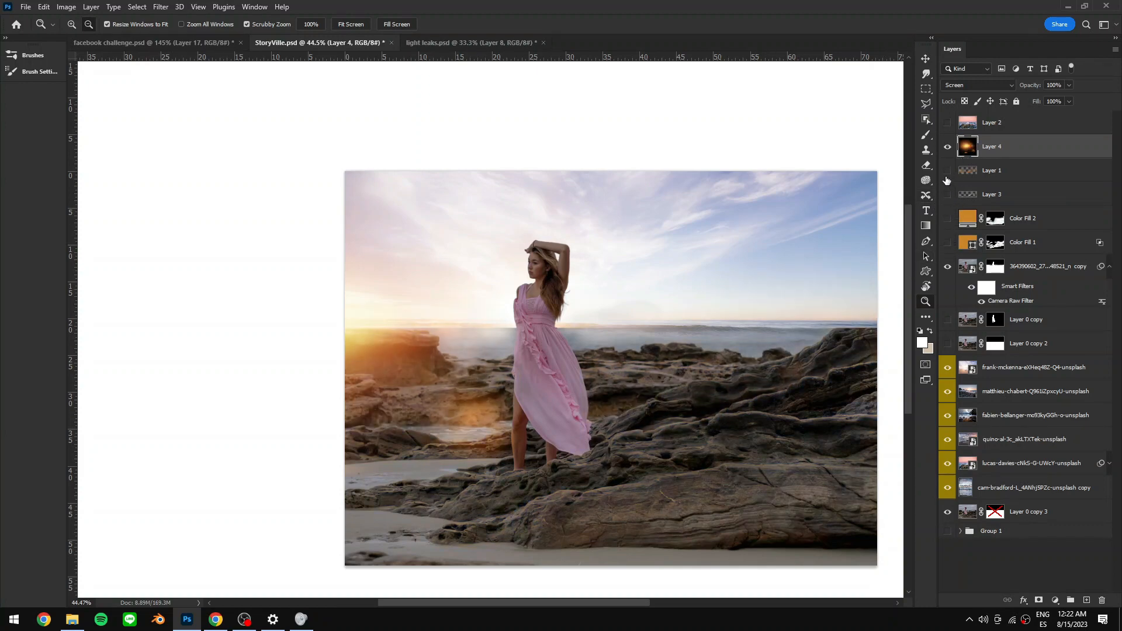
click(947, 242)
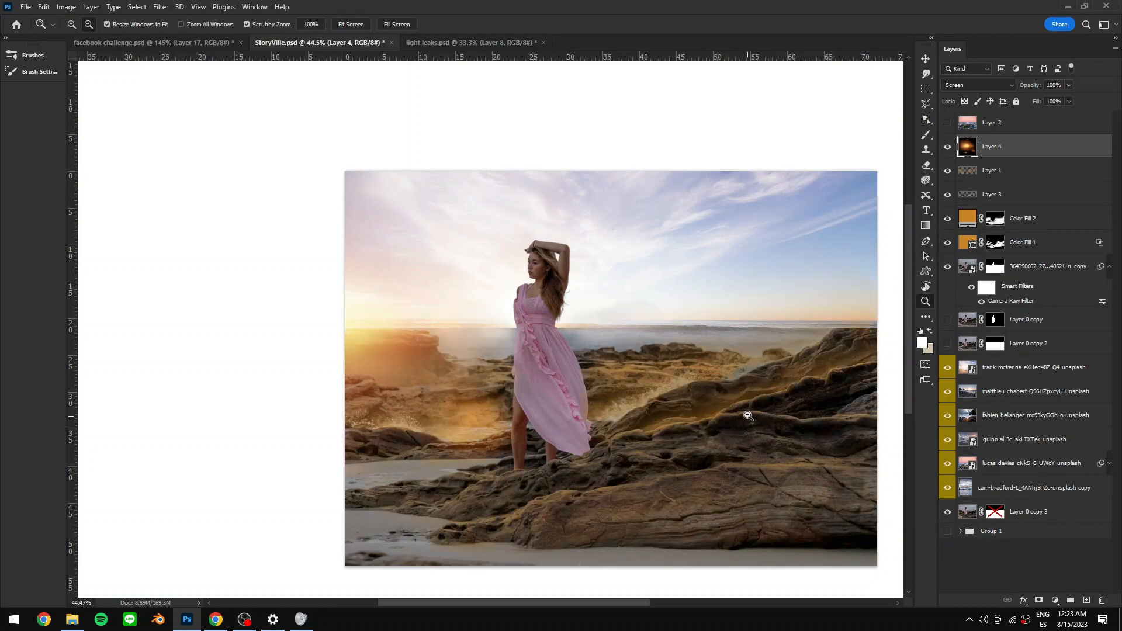
- Duplicate the light leak, scale the copy into a smaller glow and set its blend mode to Linear Dodge (Add)
key(b)
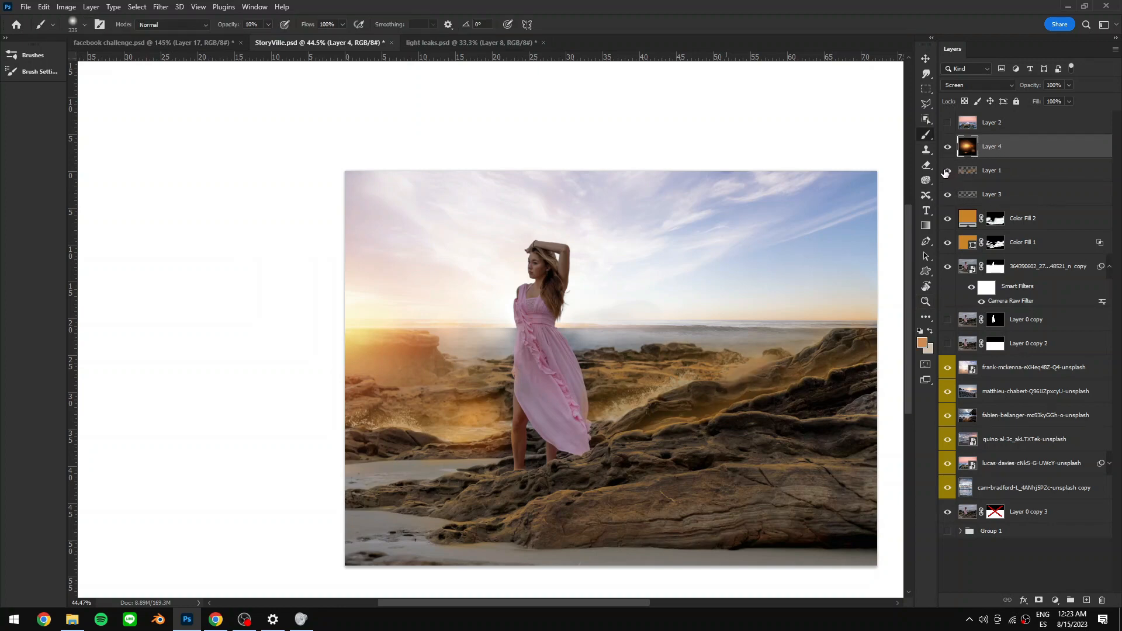
key(ctrl+j)
key(ctrl+t)
drag(538, 150, 414, 304)
drag(371, 370, 466, 313)
drag(508, 219, 455, 273)
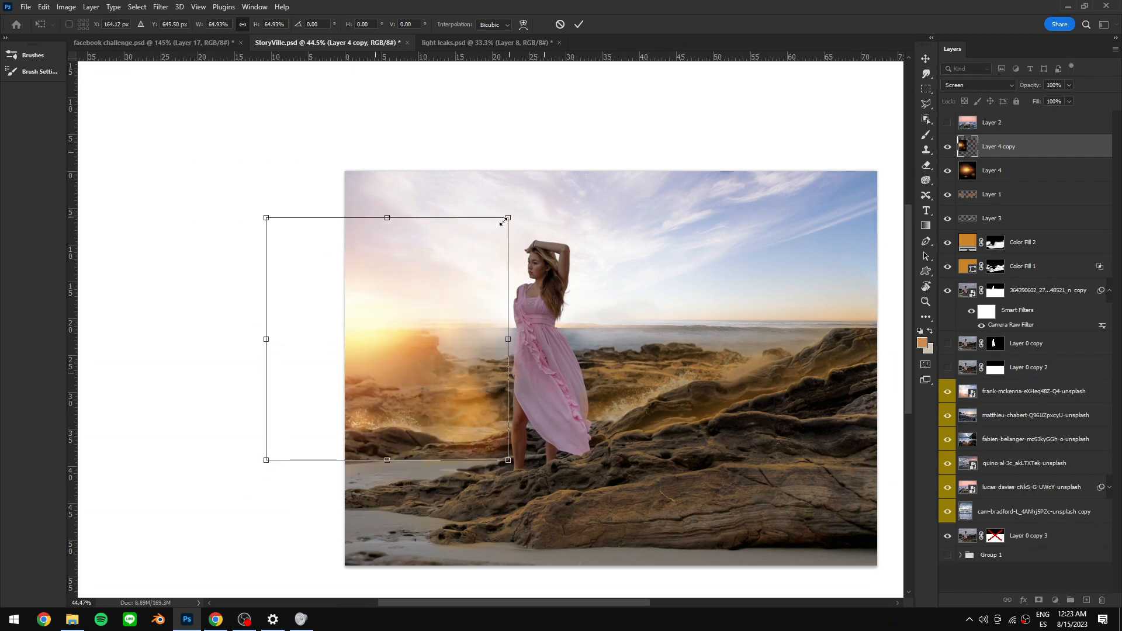
drag(297, 204, 286, 210)
drag(154, 403, 174, 344)
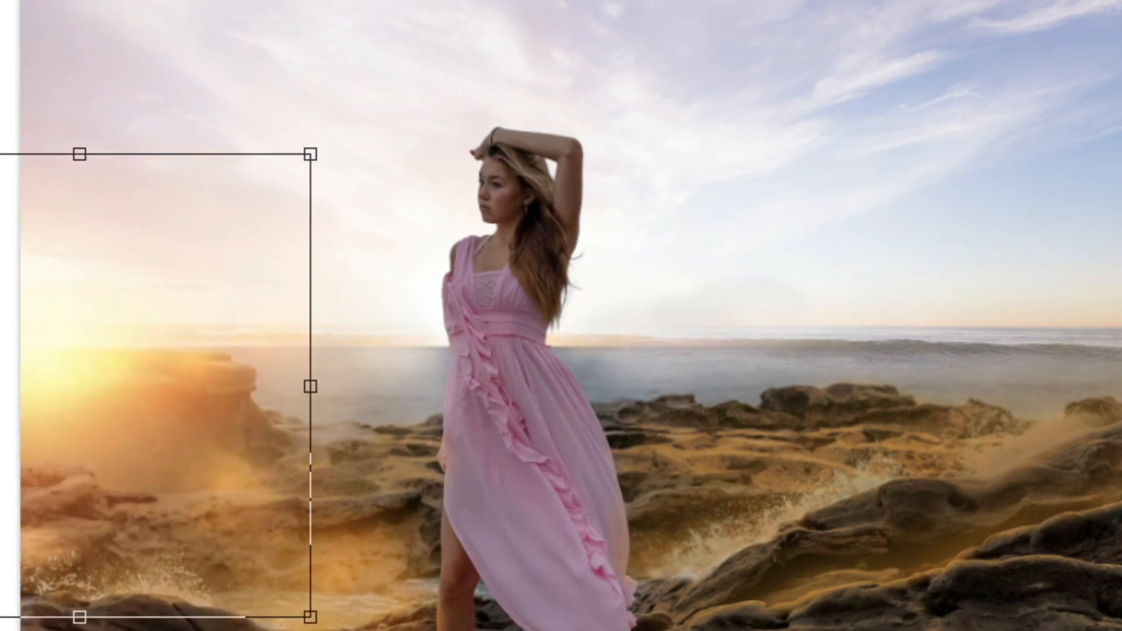
key(alt+shift+w)
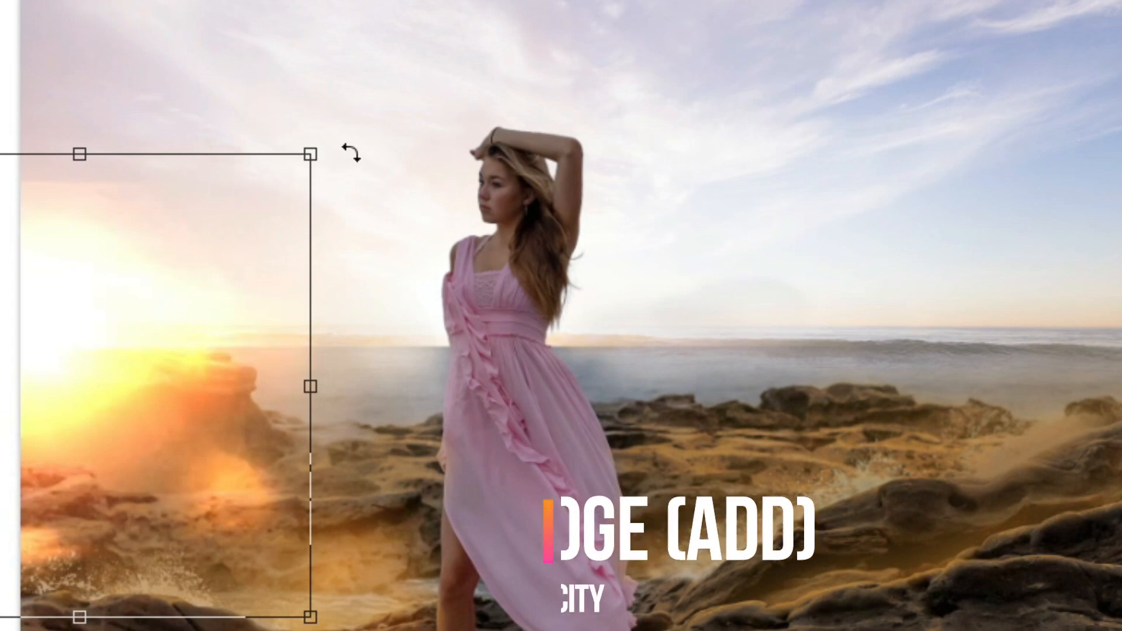
- Rotate, resize and reposition the glow copy onto the sunlit rocks at the left edge
drag(313, 153, 123, 331)
drag(73, 399, 108, 371)
drag(180, 261, 146, 286)
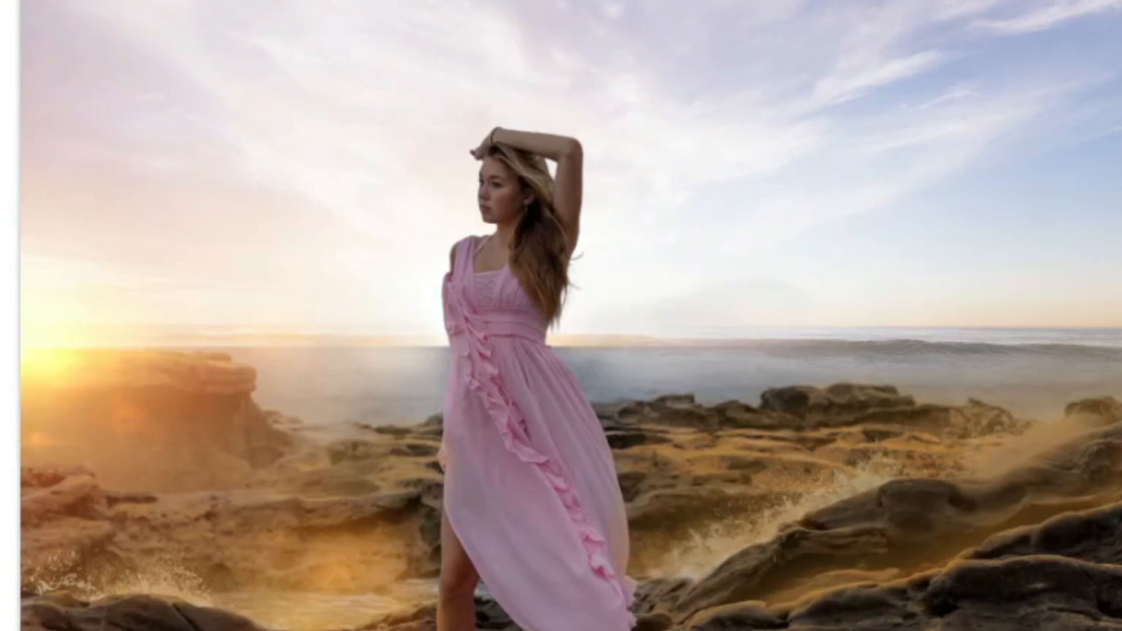
key(v)
key(ctrl+t)
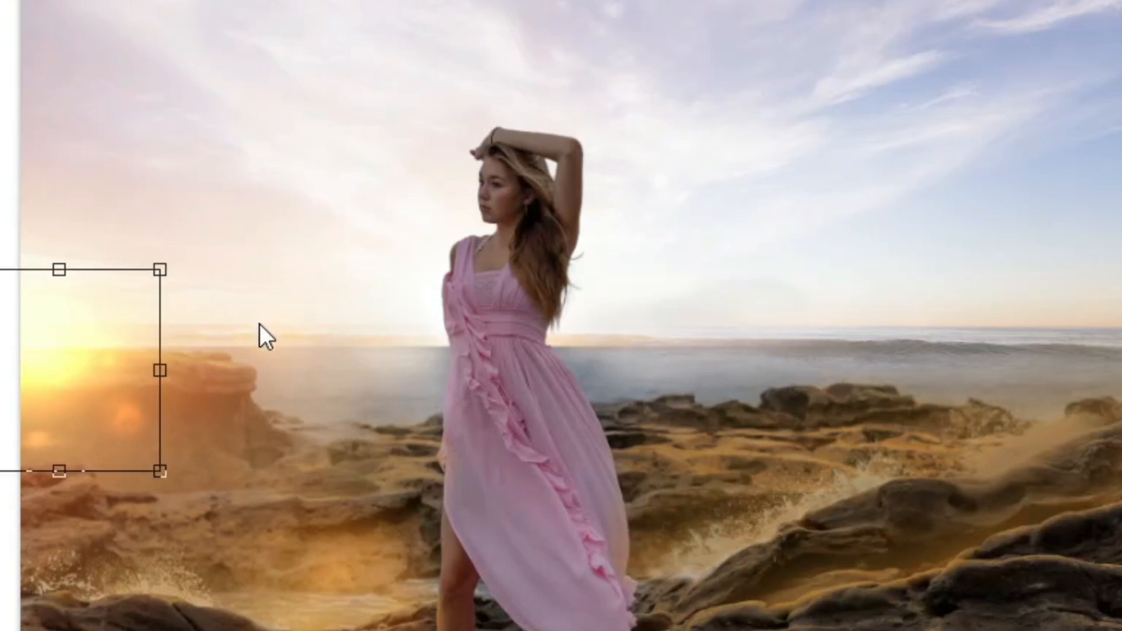
drag(153, 373, 346, 365)
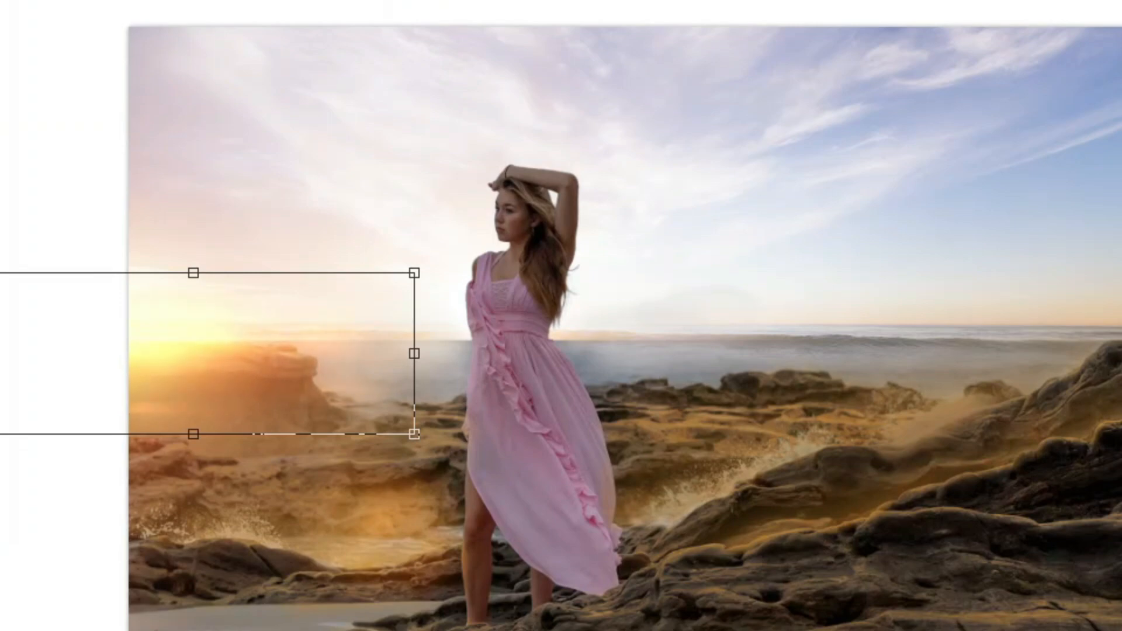
key(Return)
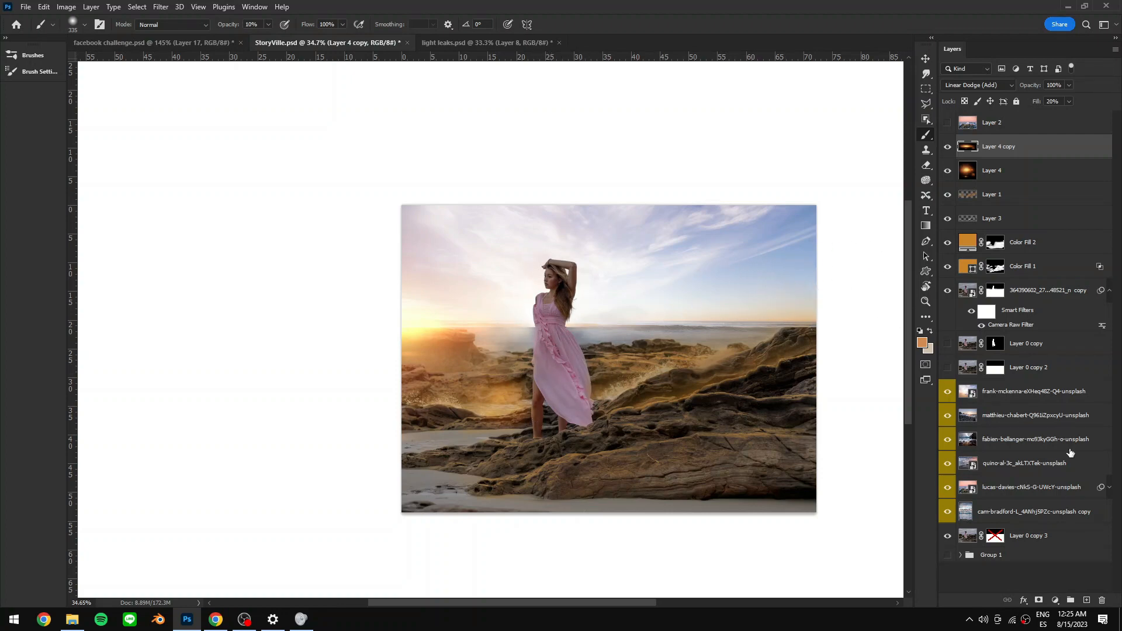
- Load the model's selection, add a Curves adjustment brightening the midtones, and move it above the model layer
ctrl+click(994, 343)
click(1054, 600)
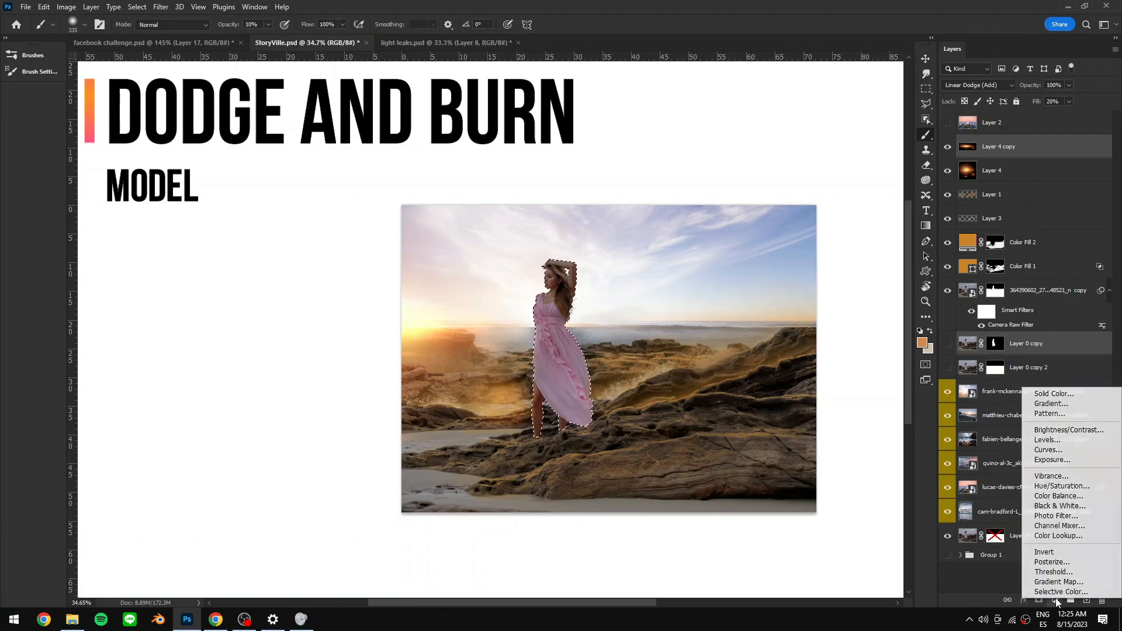
click(1055, 450)
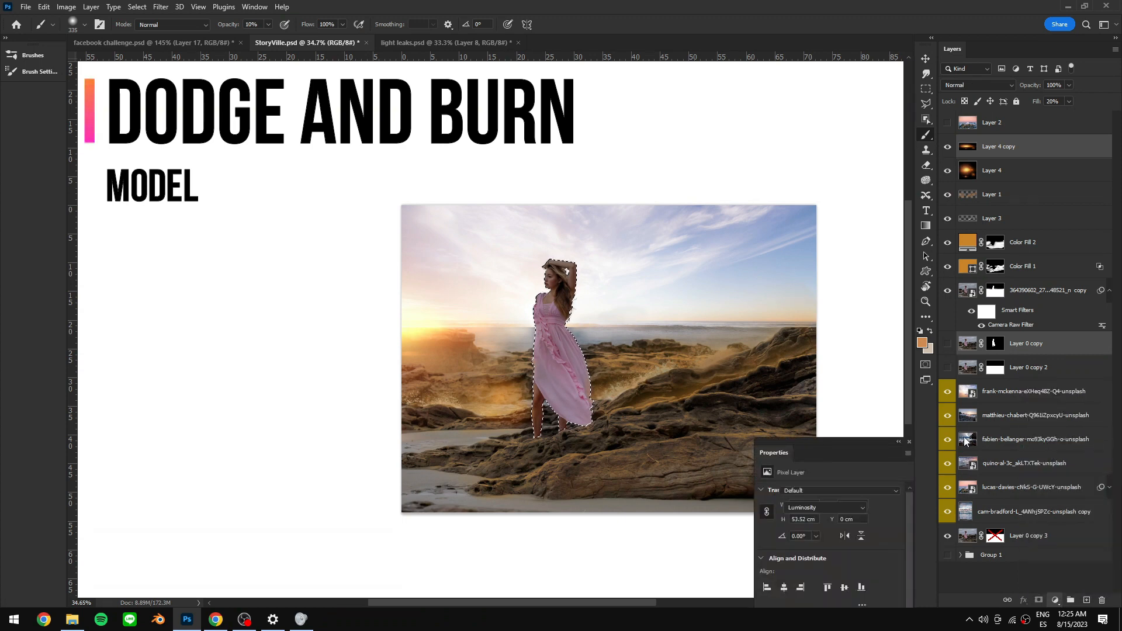
drag(846, 442, 829, 220)
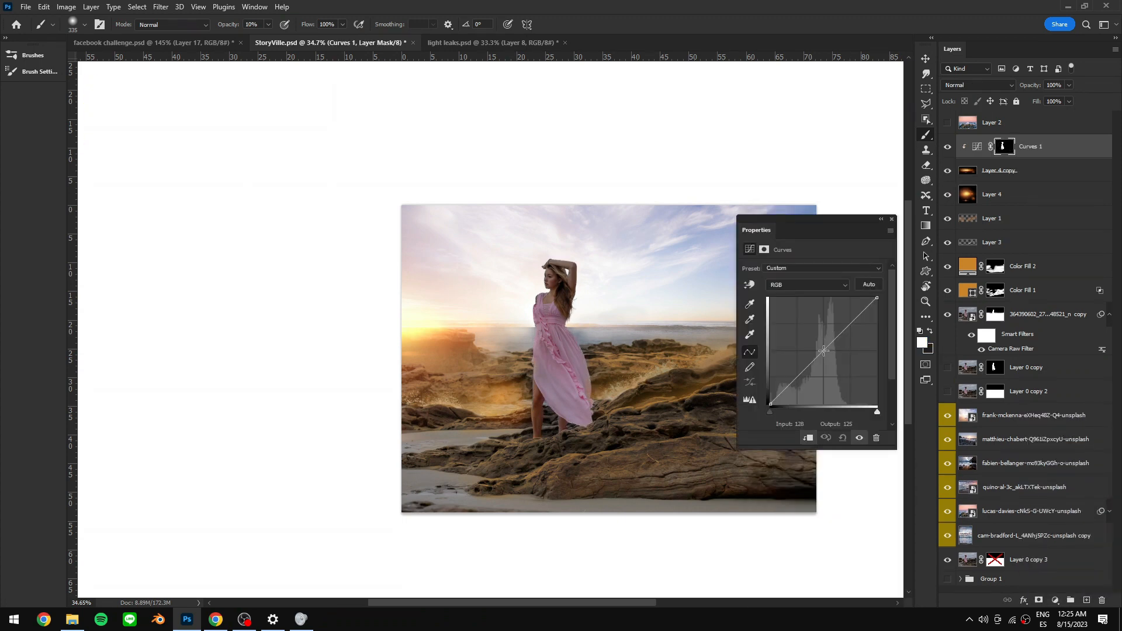
drag(818, 354, 820, 327)
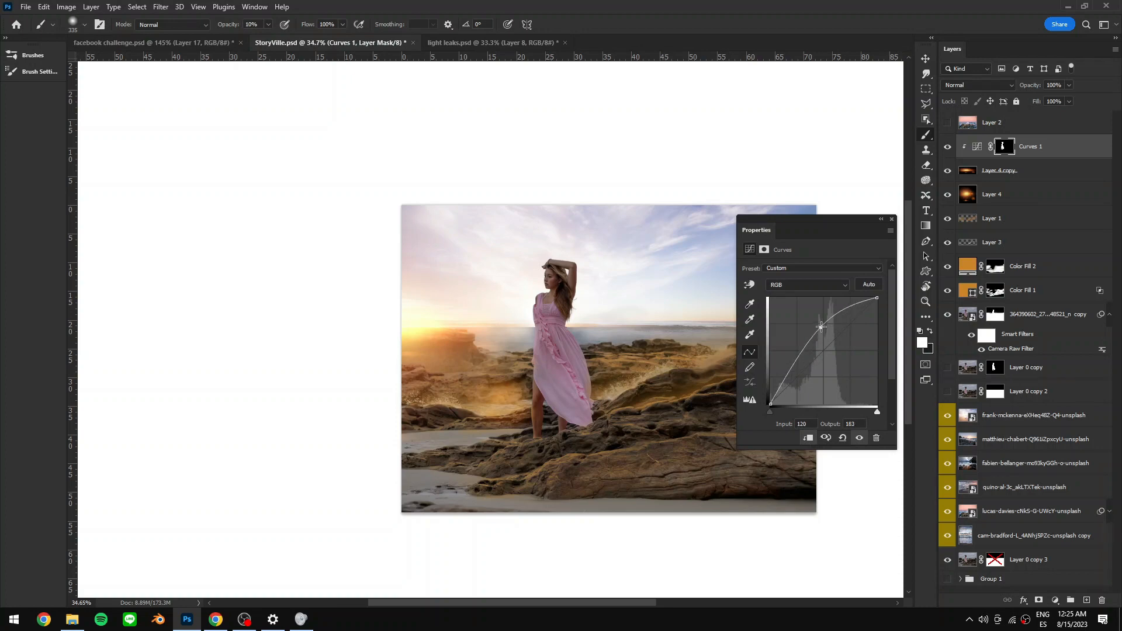
drag(1031, 146, 1028, 357)
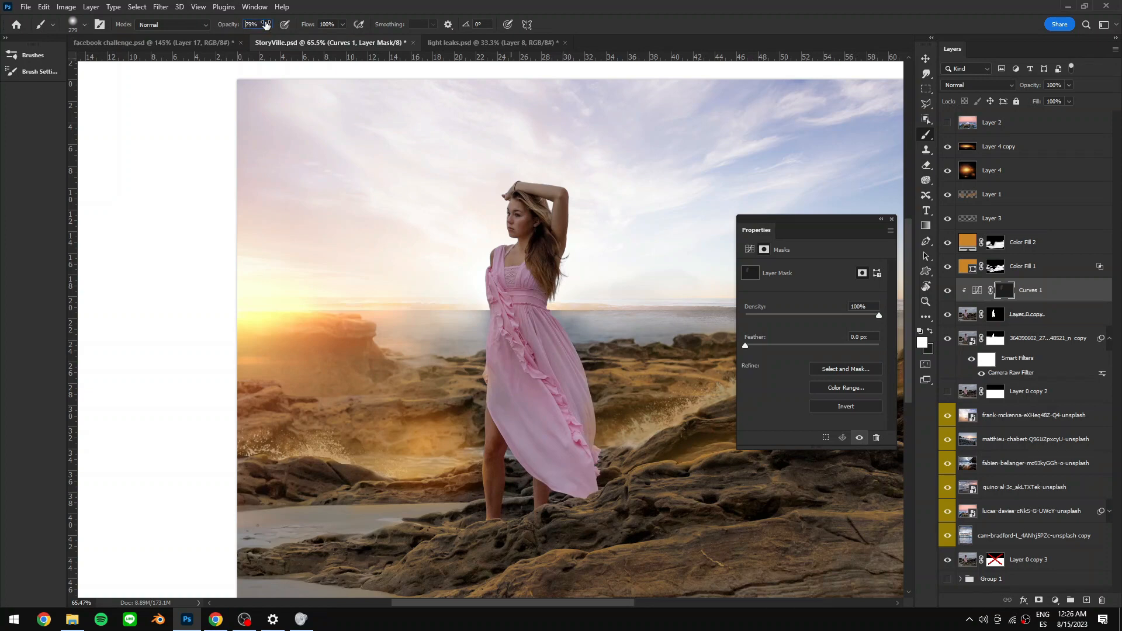
- Paint on the Curves mask with a smaller brush, alternating black and white, to refine the light on the model
drag(265, 25, 287, 25)
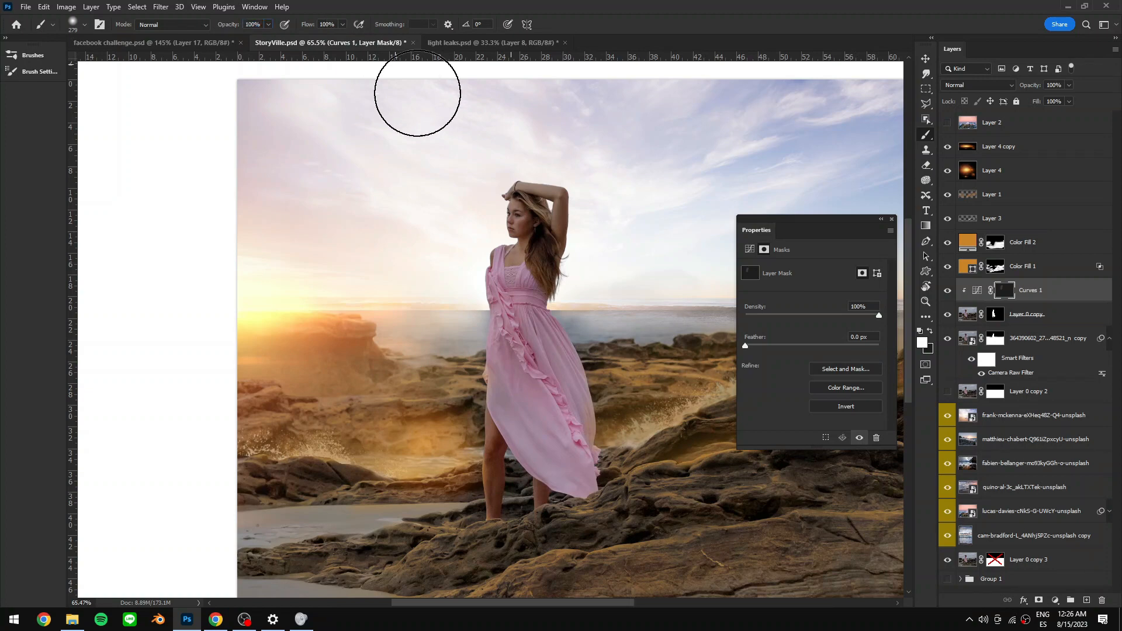
key(bracketleft)
key(bracketleft)
key(bracketleft)
key(bracketleft)
key(bracketleft)
mouse_move(518, 171)
mouse_down()
mouse_move(483, 298)
mouse_move(525, 165)
mouse_move(499, 280)
mouse_move(522, 320)
mouse_move(509, 313)
mouse_move(490, 391)
mouse_move(485, 350)
mouse_move(503, 498)
mouse_move(519, 491)
mouse_move(528, 525)
mouse_move(510, 348)
mouse_move(490, 368)
mouse_up()
key(x)
drag(531, 430, 528, 396)
mouse_move(575, 425)
mouse_down()
mouse_move(545, 399)
mouse_move(551, 482)
mouse_up()
key(x)
drag(566, 213, 550, 214)
drag(552, 217, 552, 218)
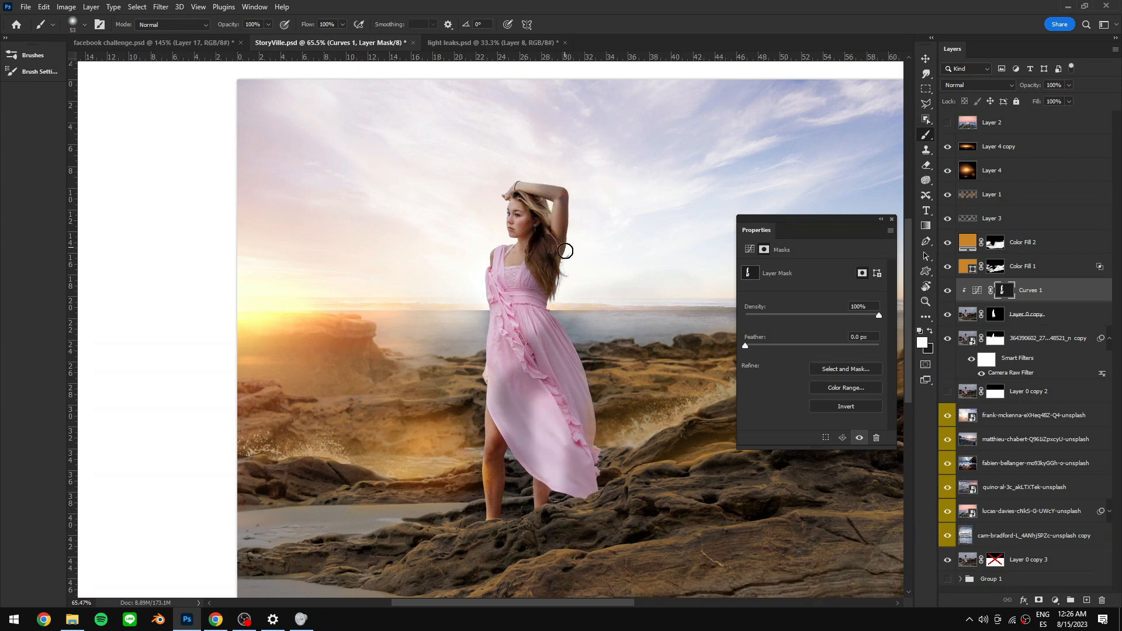
mouse_move(540, 303)
mouse_down()
mouse_move(560, 309)
mouse_move(574, 353)
mouse_up()
mouse_move(534, 315)
mouse_down()
mouse_move(513, 309)
mouse_move(538, 322)
mouse_up()
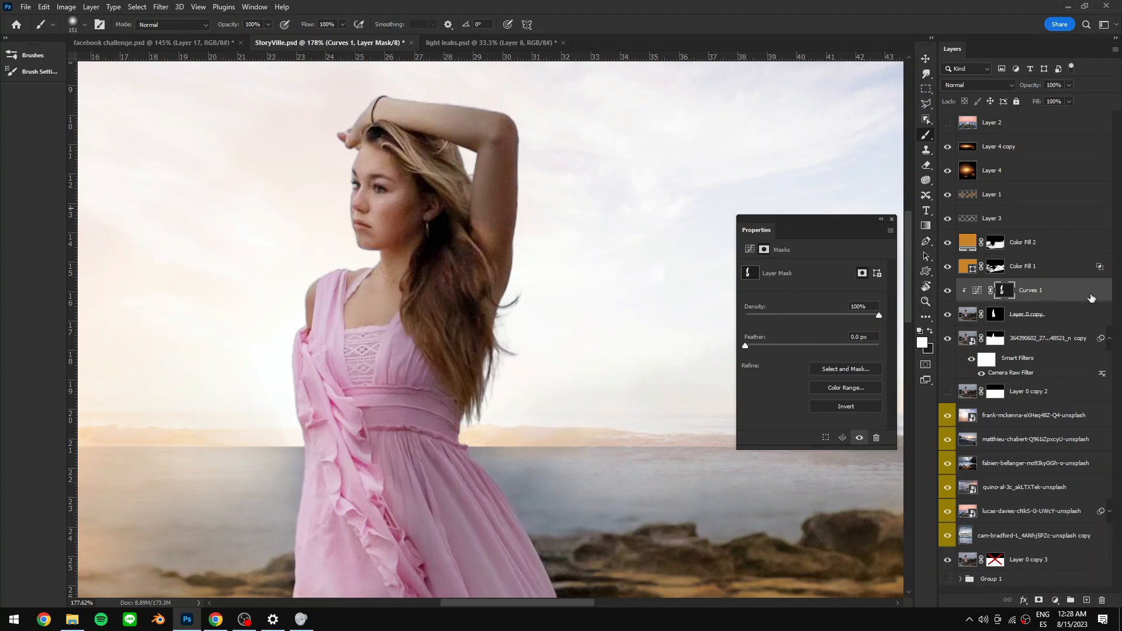
- Open the Curves 1 layer's blending options and split the Blend If underlying-layer black slider to 92/120
click(1063, 289)
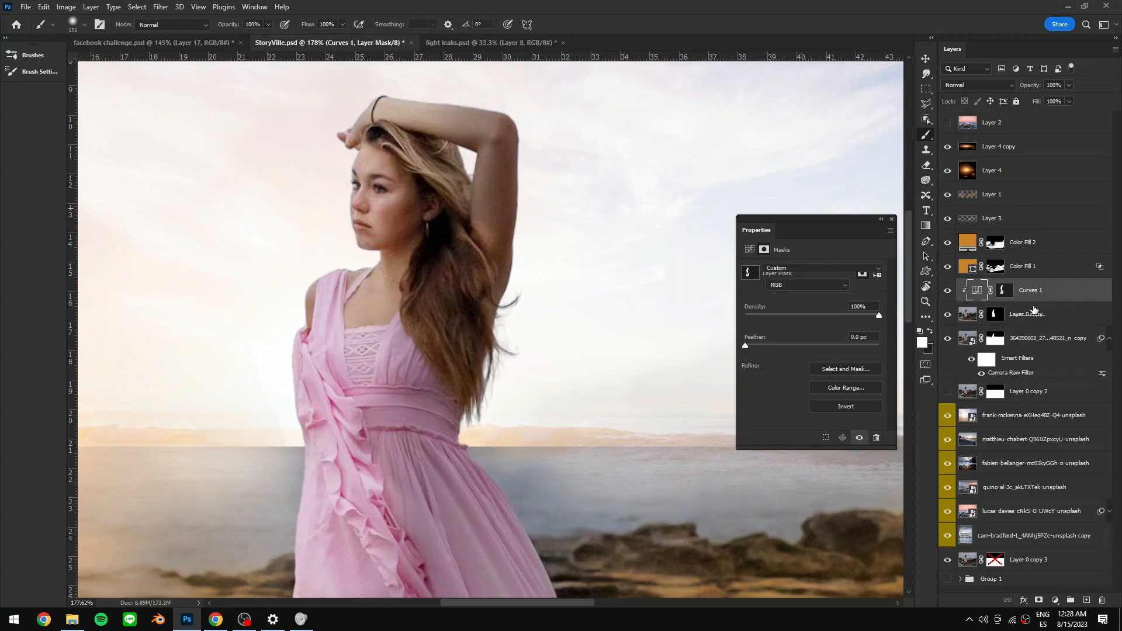
double_click(1069, 290)
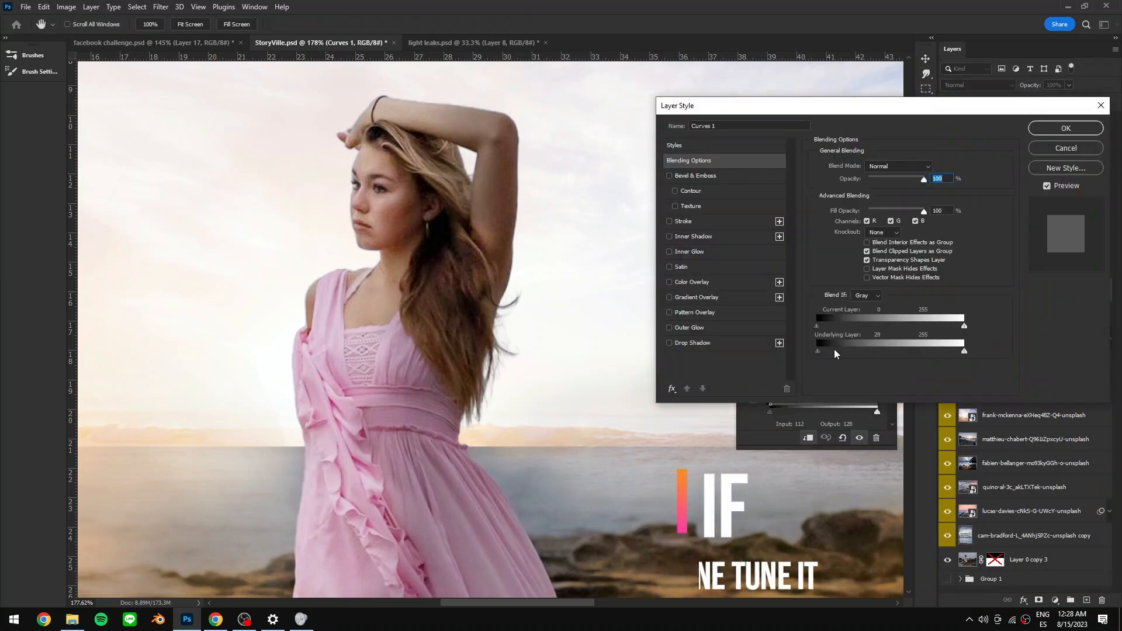
drag(841, 353, 886, 351)
scroll(453, 345, down, 5)
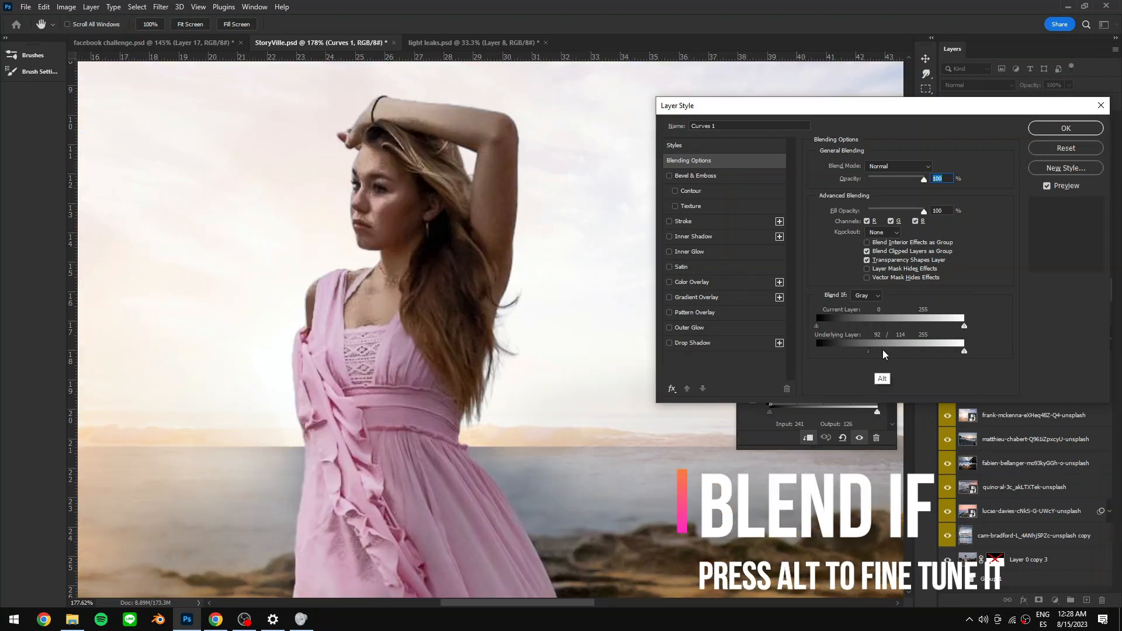
key(alt)
drag(886, 351, 887, 351)
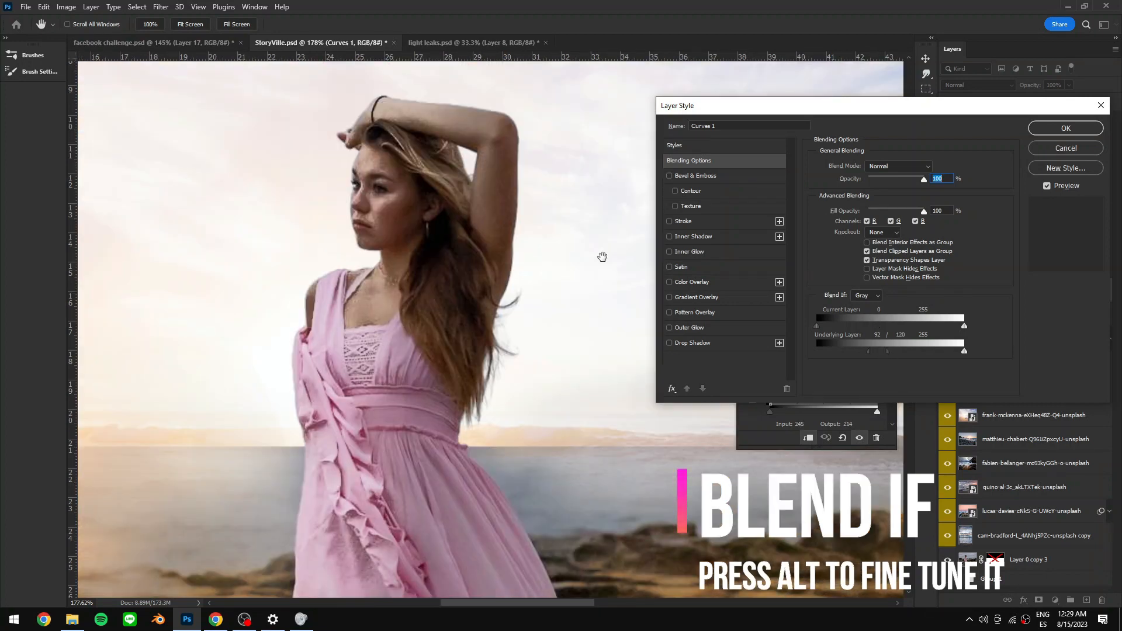
scroll(463, 257, down, 5)
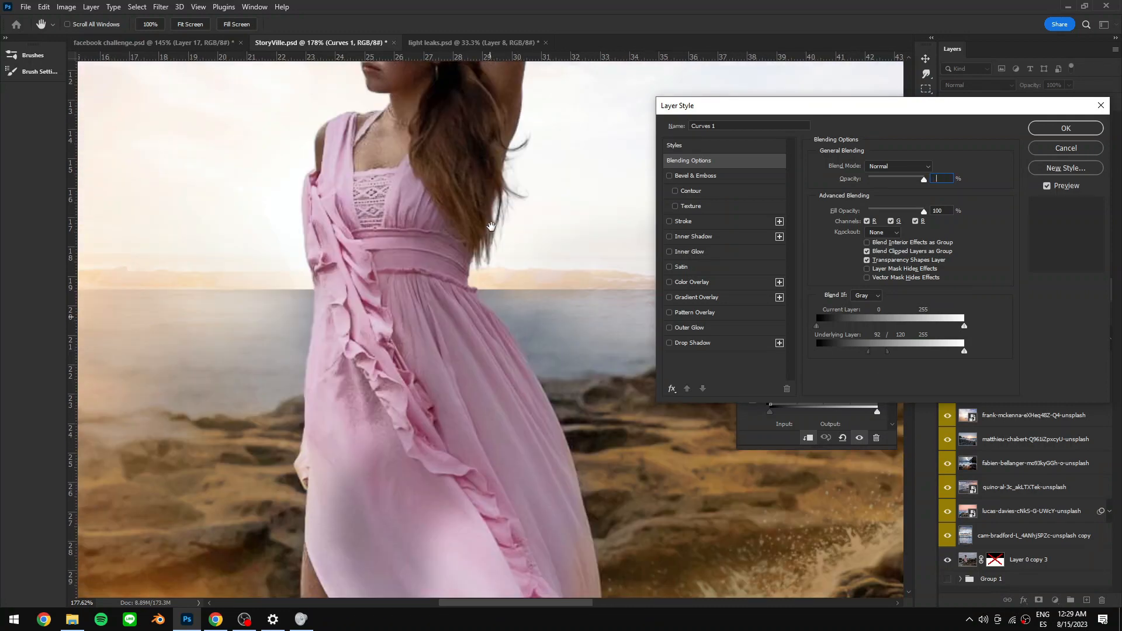
scroll(463, 257, down, 2)
key(Return)
key(Return)
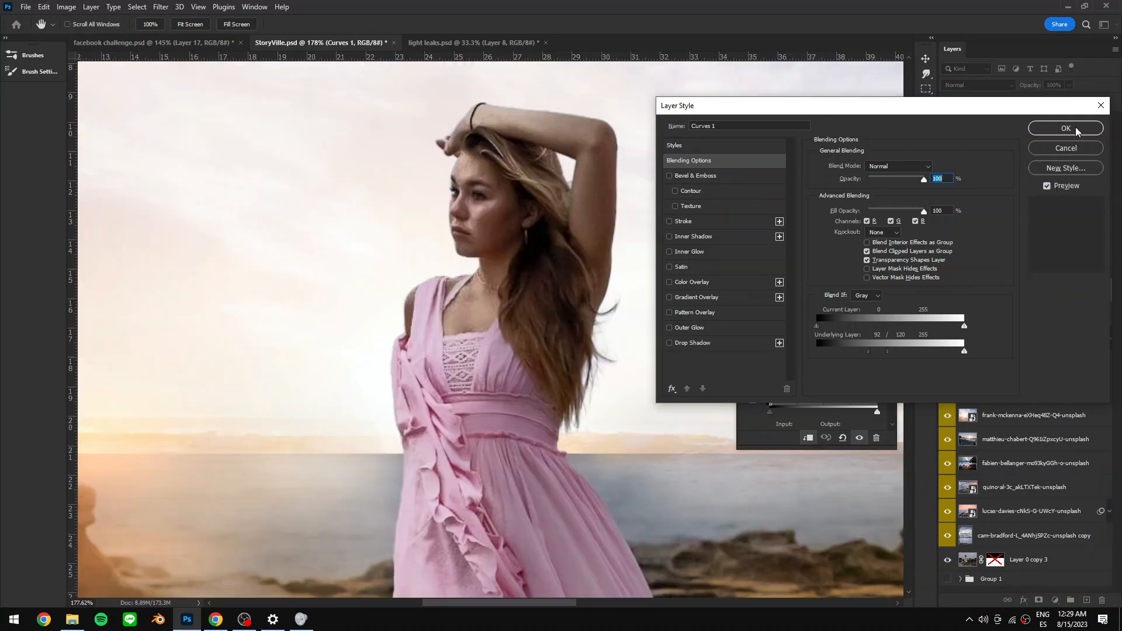
key(Return)
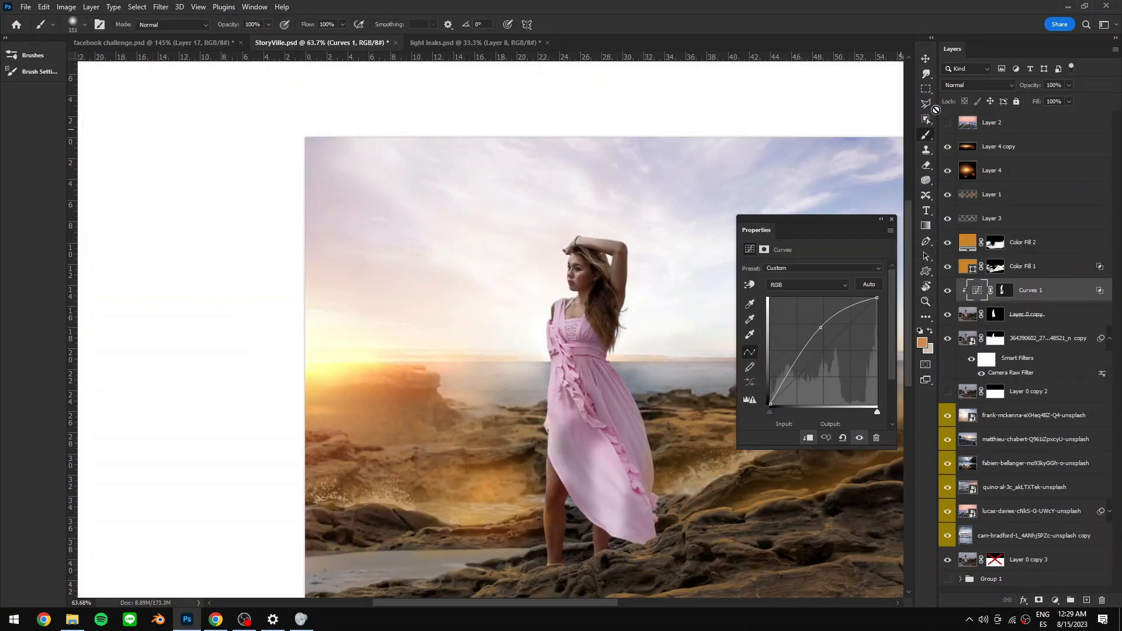
- Lower the Curves 1 layer's opacity to 68% and toggle its visibility to compare
drag(1040, 86, 1032, 86)
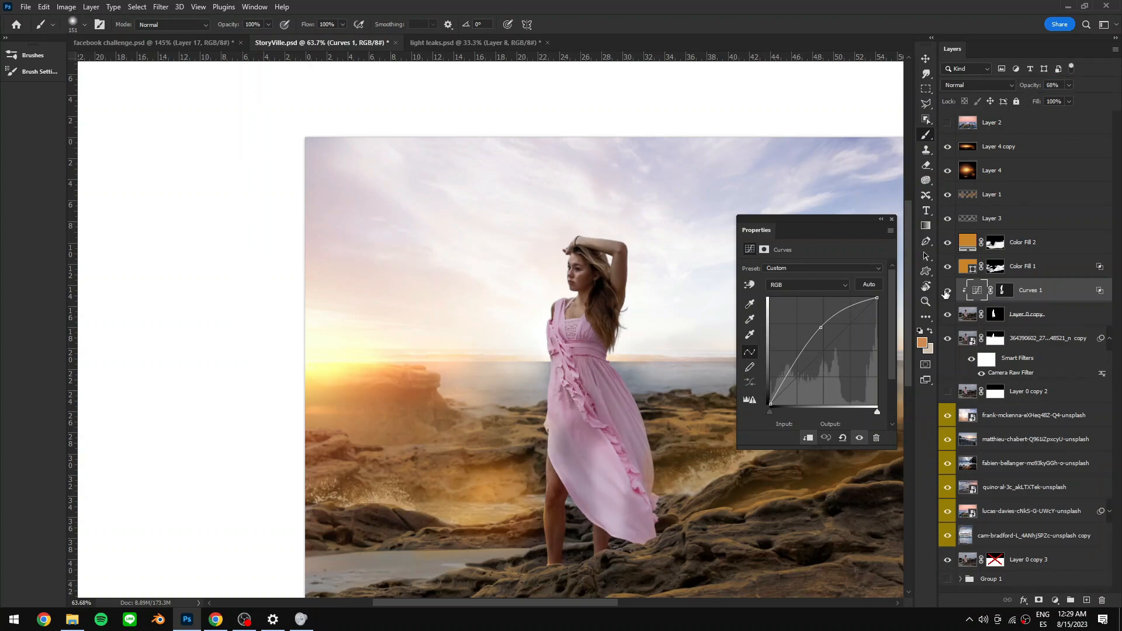
click(947, 291)
click(947, 291)
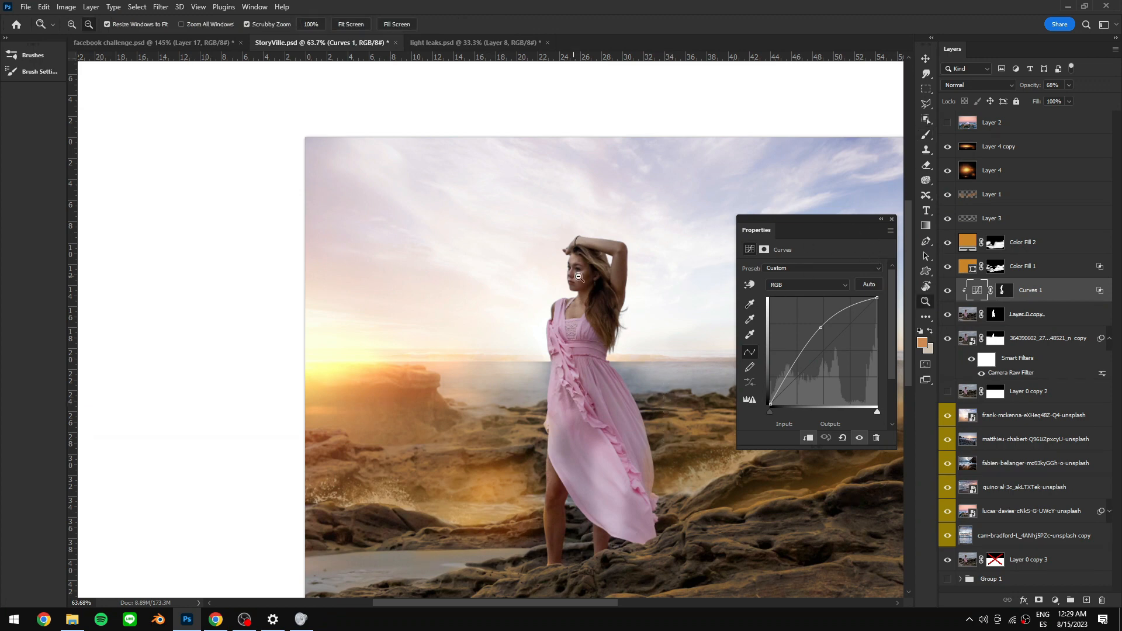
- Zoom onto the face and paint on the Curves mask with black and white to refine the face lighting
scroll(567, 264, up, 5)
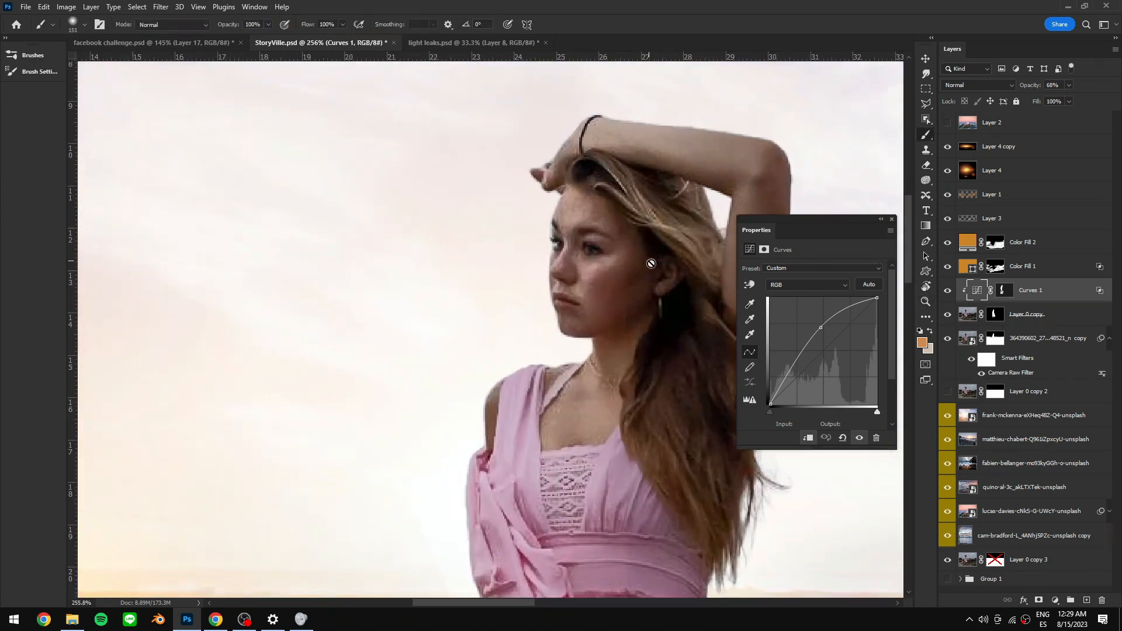
click(1005, 291)
drag(629, 286, 556, 295)
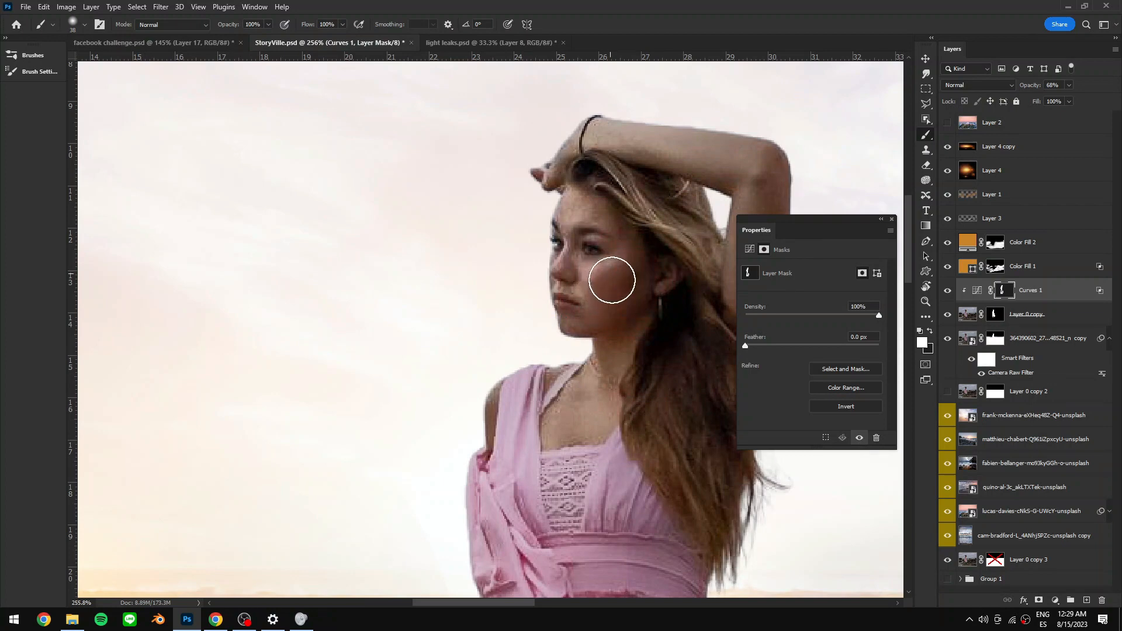
key(x)
mouse_move(634, 299)
mouse_down()
mouse_move(609, 290)
mouse_move(613, 313)
mouse_move(658, 294)
mouse_move(654, 328)
mouse_move(671, 300)
mouse_move(552, 328)
mouse_up()
key(ctrl+space)
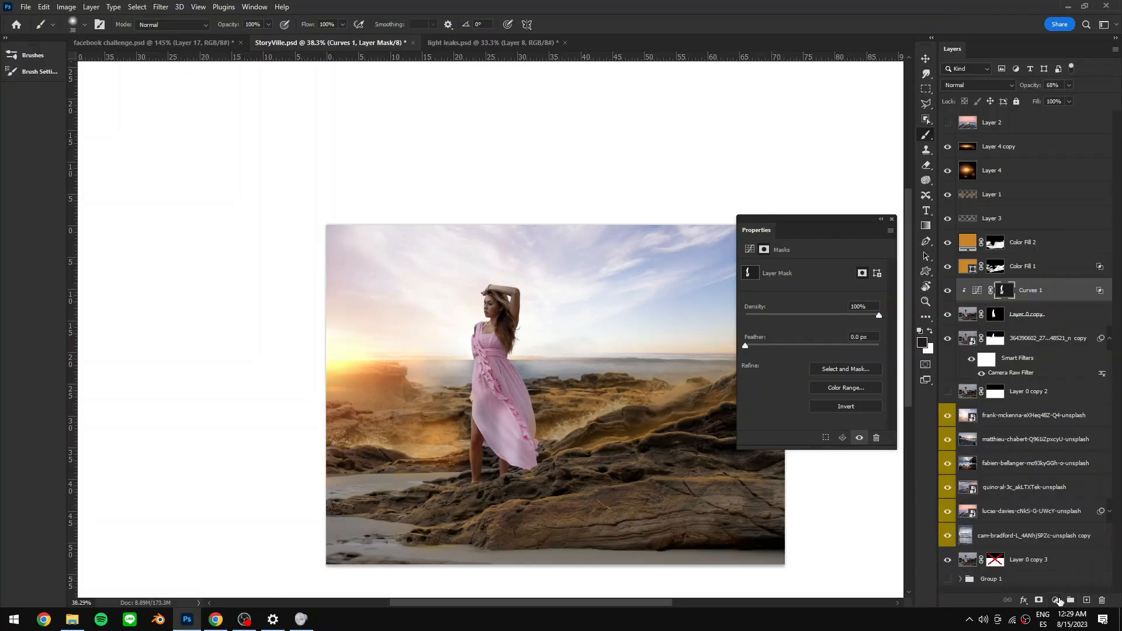
- Add a dark brown Solid Color fill sampled from the image, set it to Soft Light and clip it to the layer below
click(1055, 600)
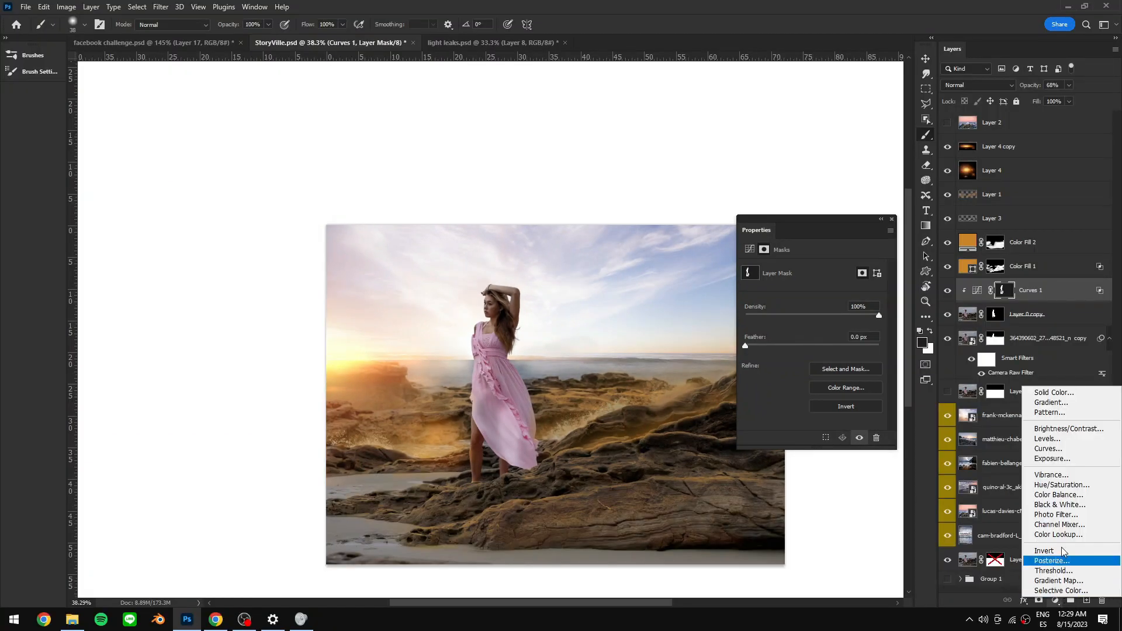
click(1075, 392)
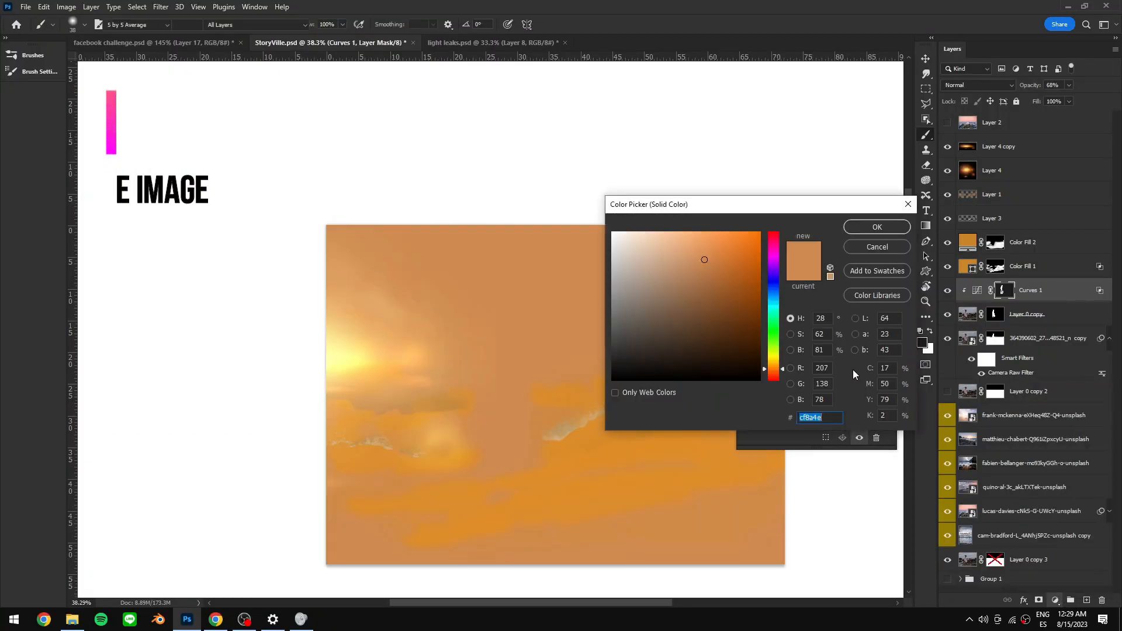
drag(704, 260, 739, 341)
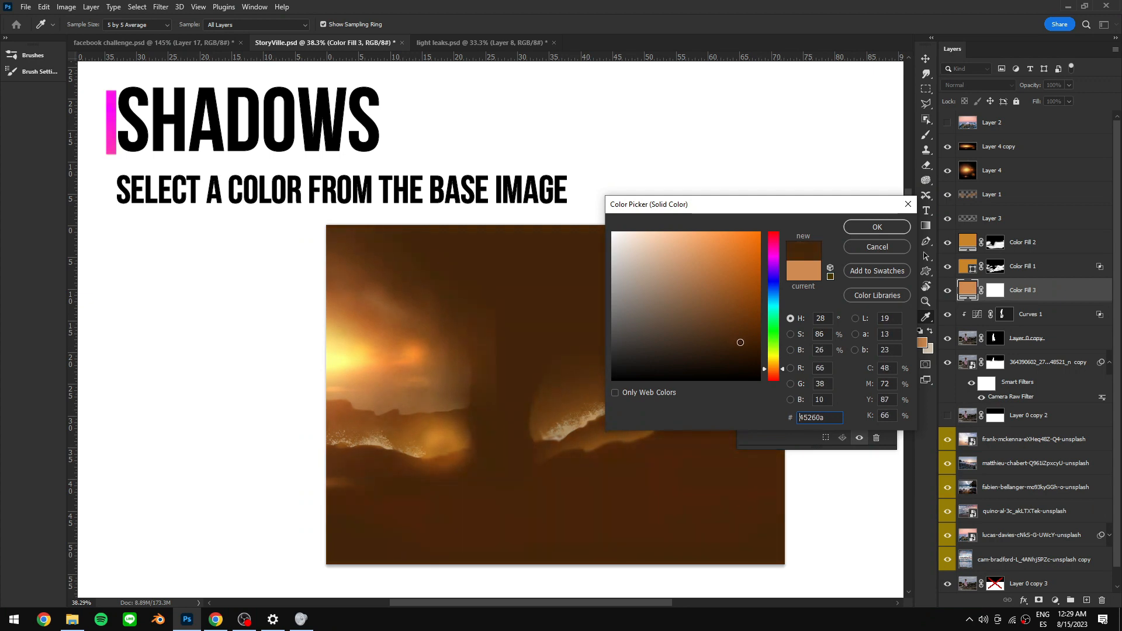
click(877, 226)
click(977, 85)
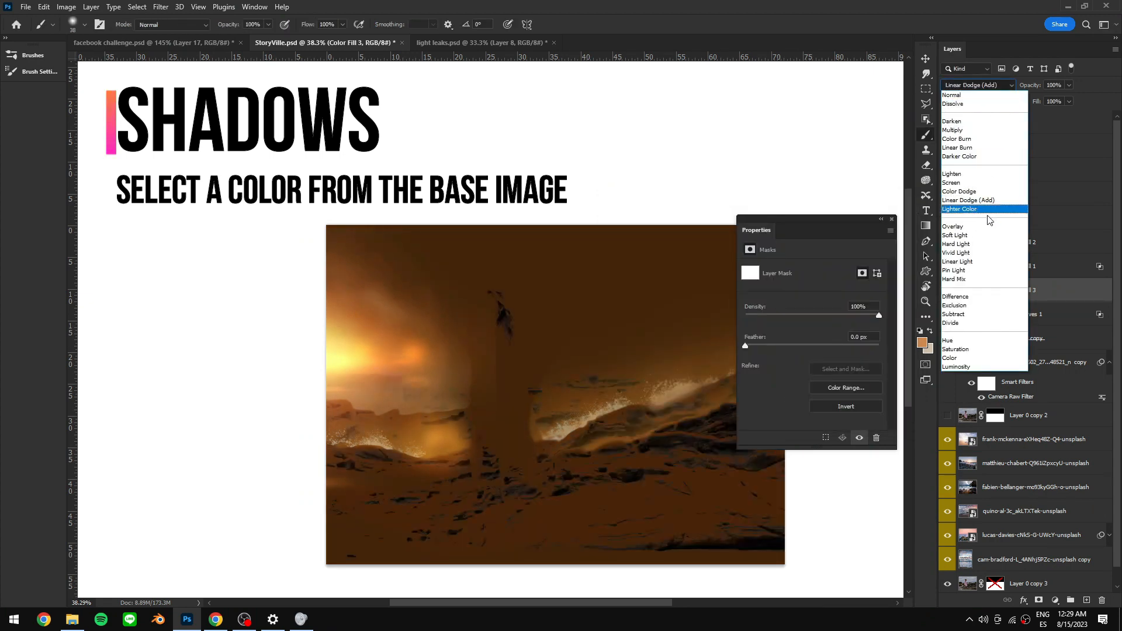
click(982, 204)
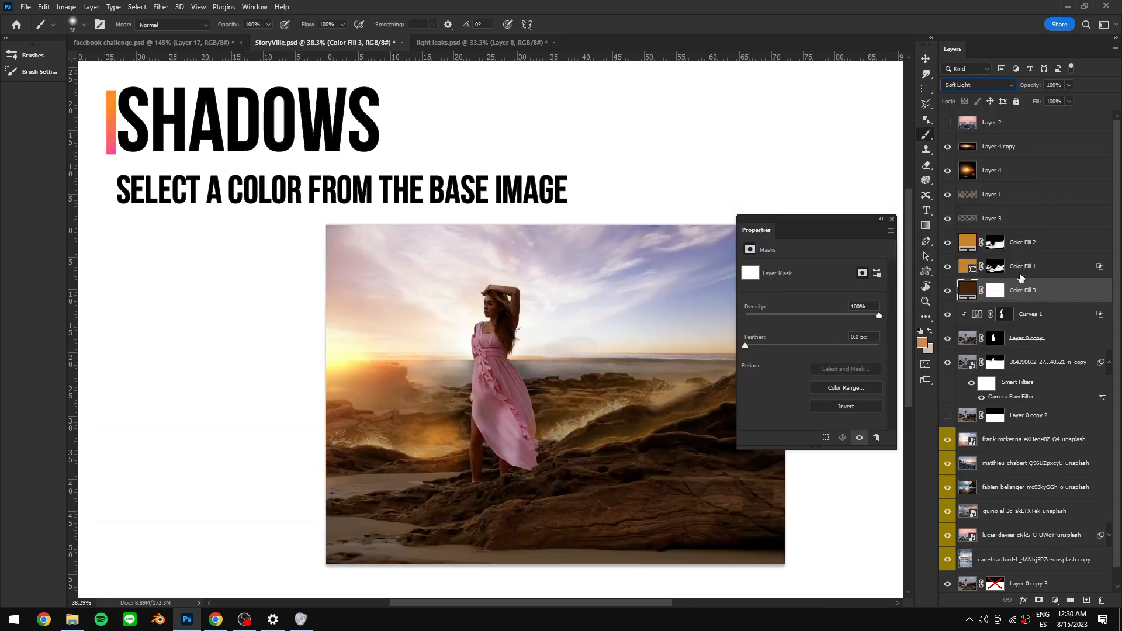
alt+click(1029, 303)
- Invert the fill's mask and paint white over the model's shadow side
click(1005, 290)
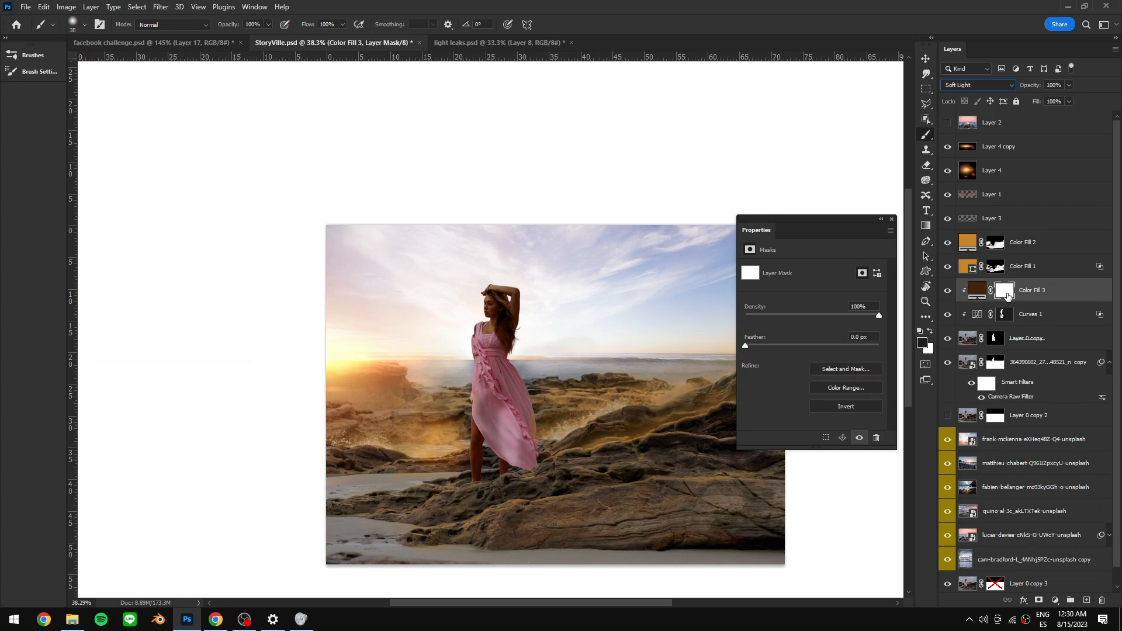
key(ctrl+i)
key(x)
mouse_move(516, 354)
mouse_down()
mouse_move(521, 461)
mouse_move(497, 454)
mouse_move(495, 418)
mouse_up()
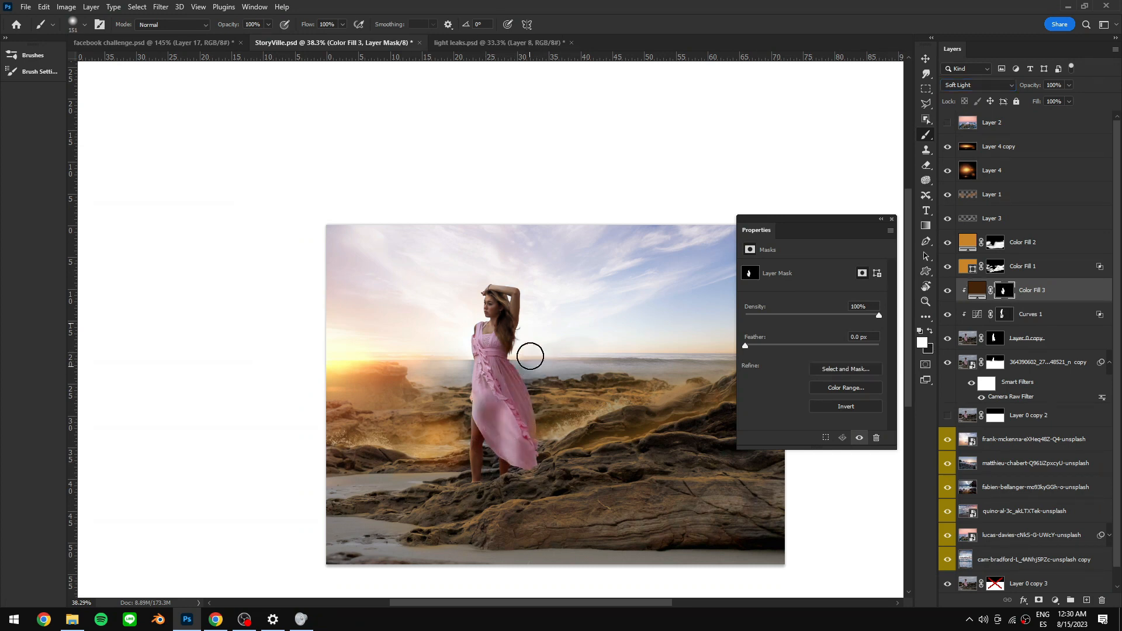
mouse_move(500, 345)
mouse_down()
mouse_move(490, 352)
mouse_move(507, 354)
mouse_up()
drag(1030, 89, 1030, 88)
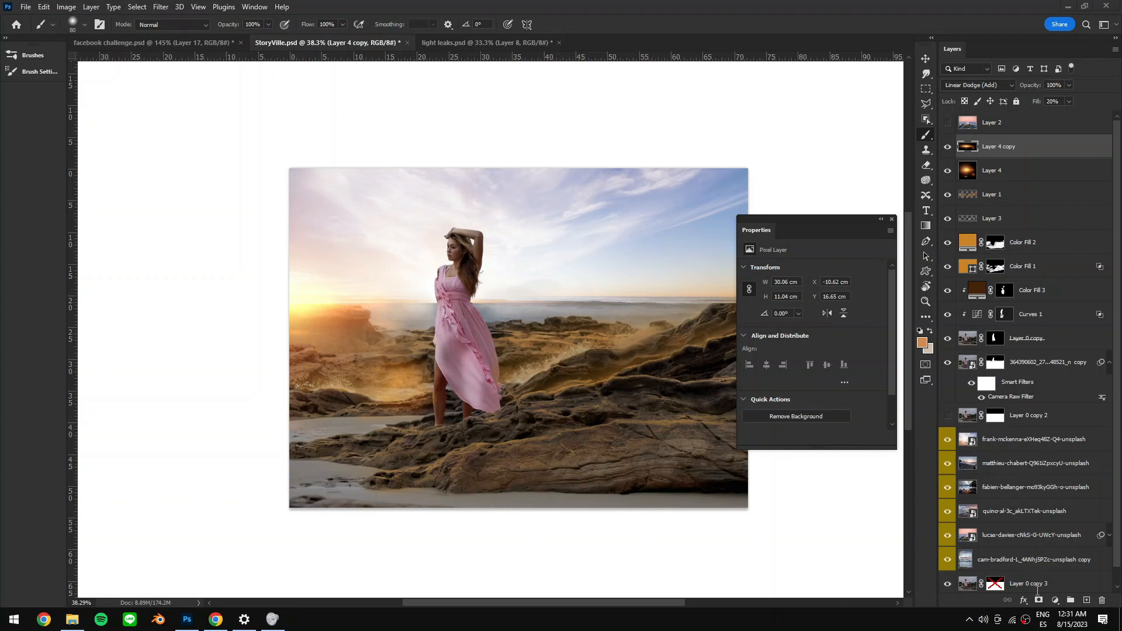
- Add a Color Lookup adjustment using FallColors.look on top, unclip it and set its opacity to 36%
click(1055, 598)
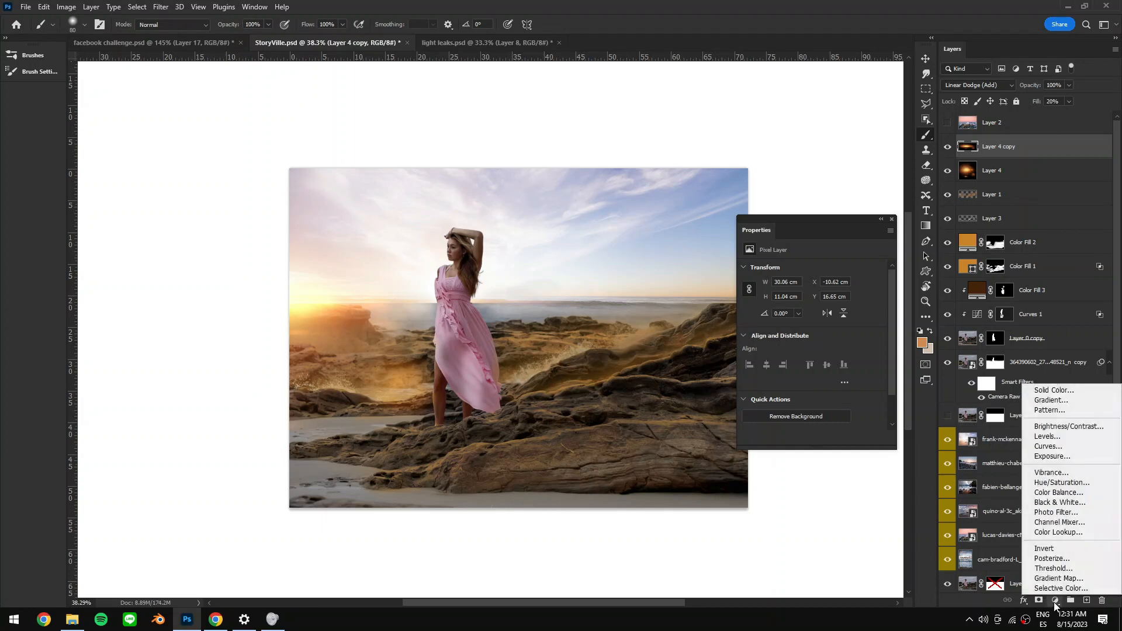
click(1067, 532)
click(808, 270)
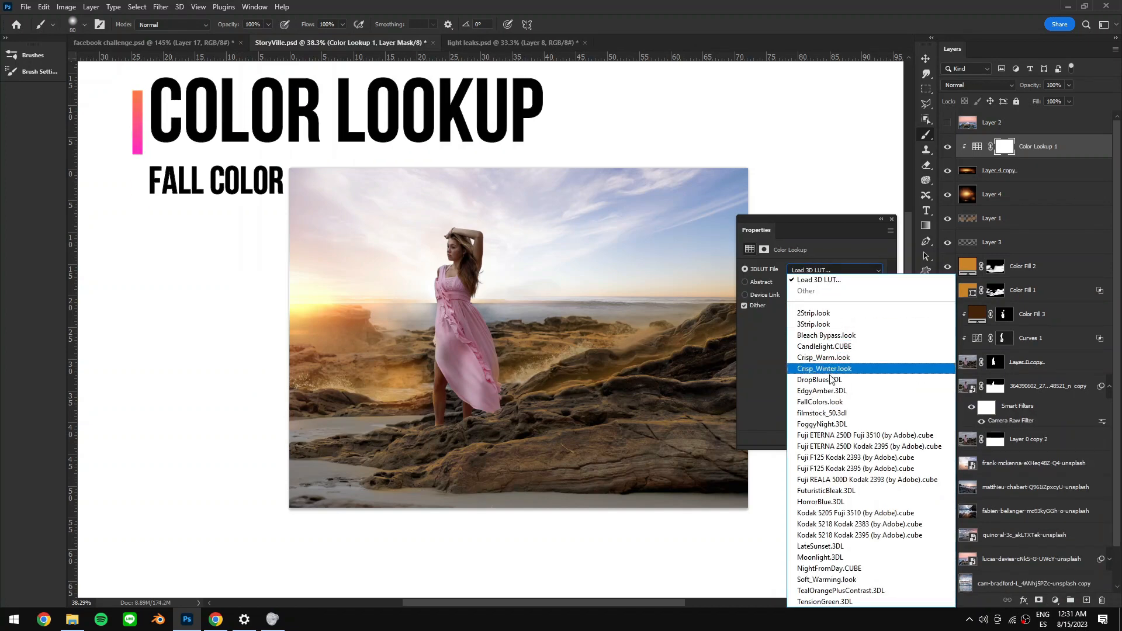
click(824, 402)
key(ctrl+alt+g)
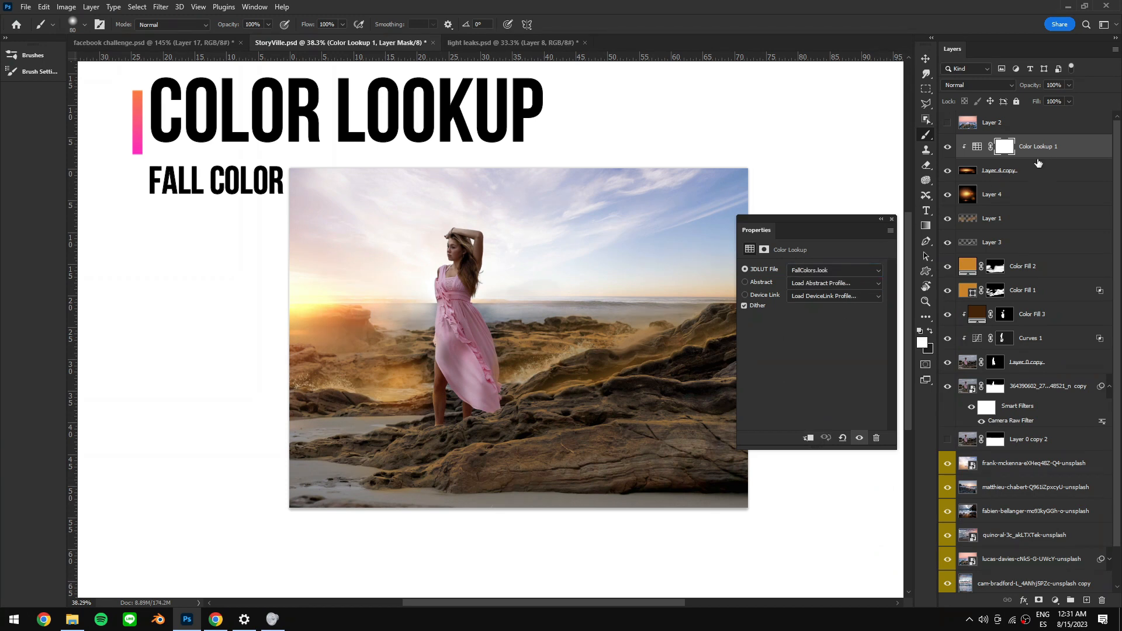
drag(1033, 89, 1027, 89)
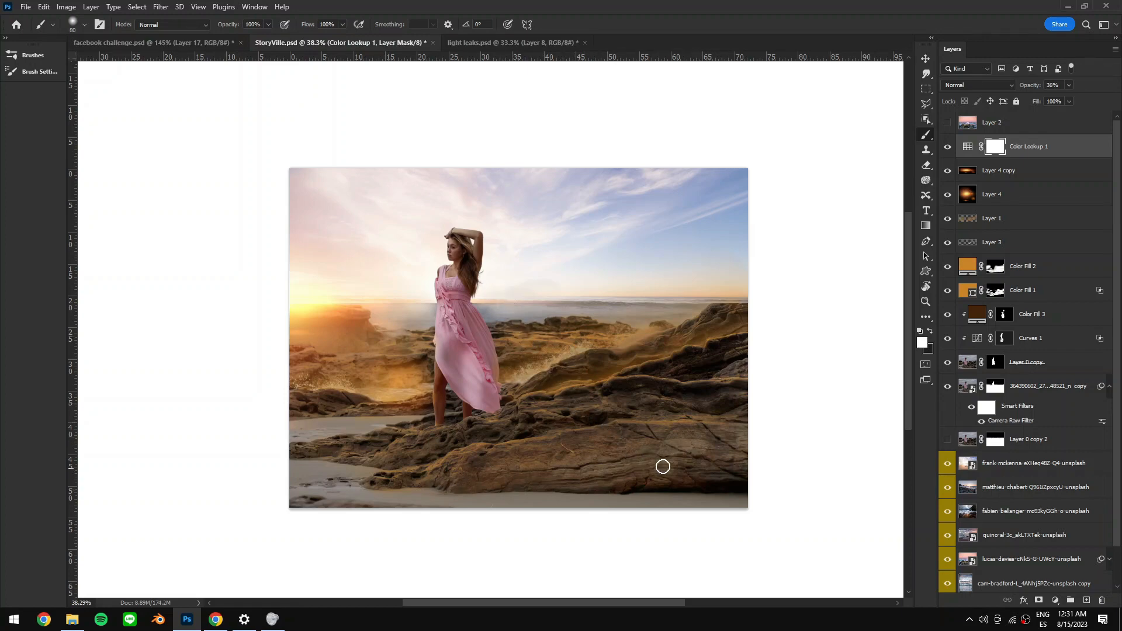
- Add a Curves adjustment that darkens the image, with blend mode set to Luminosity
click(1054, 602)
click(1068, 452)
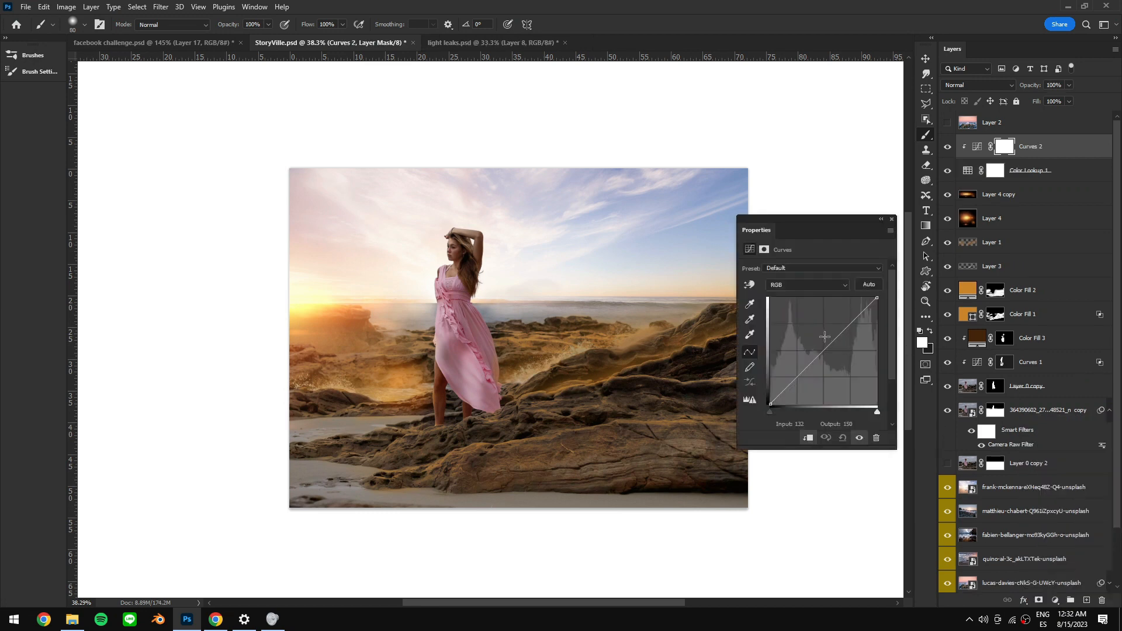
drag(821, 354, 834, 367)
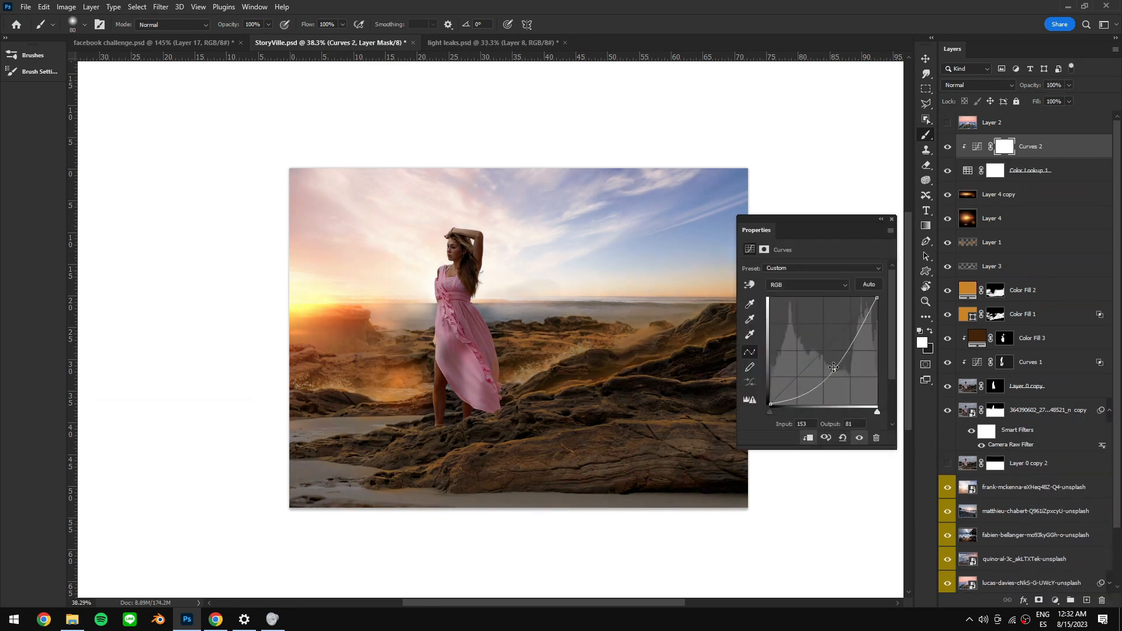
click(967, 84)
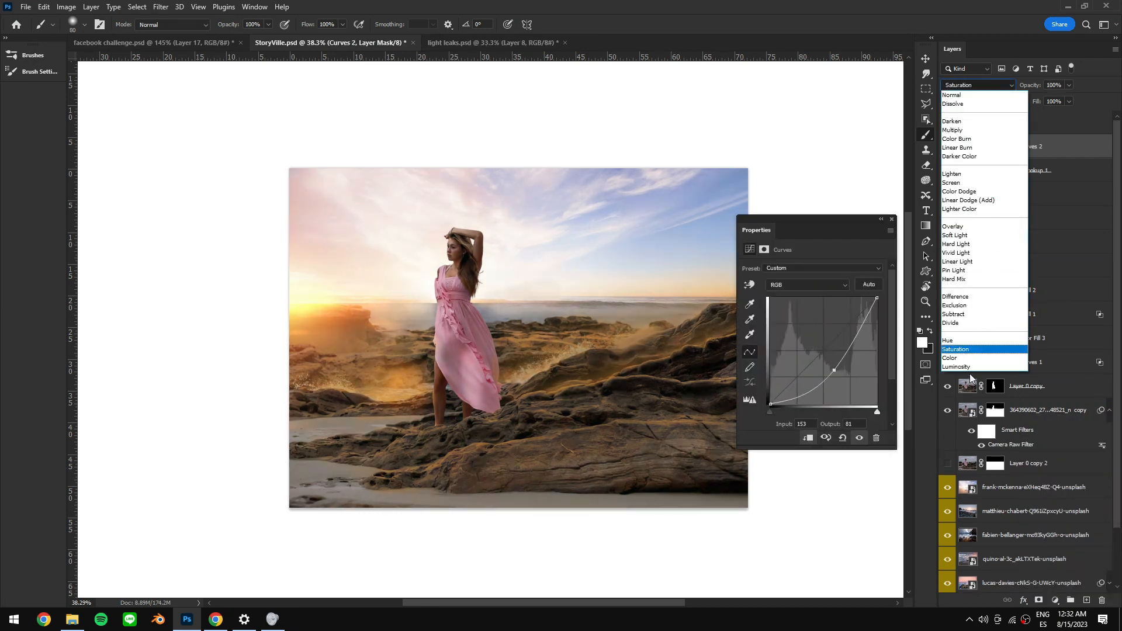
click(970, 366)
drag(833, 370, 837, 370)
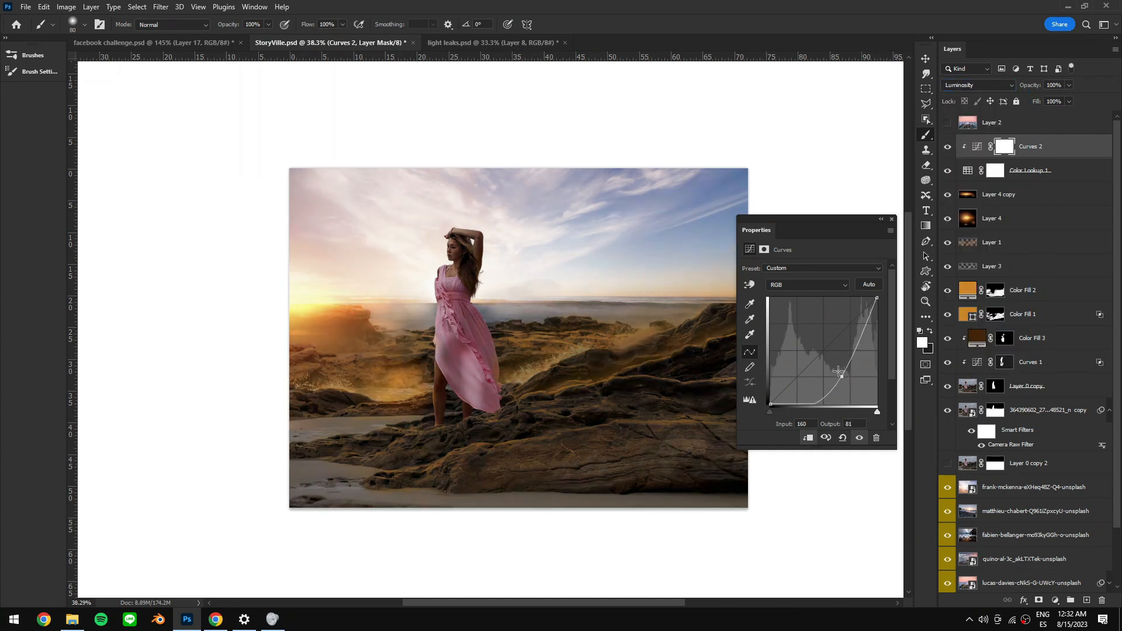
drag(877, 299, 875, 362)
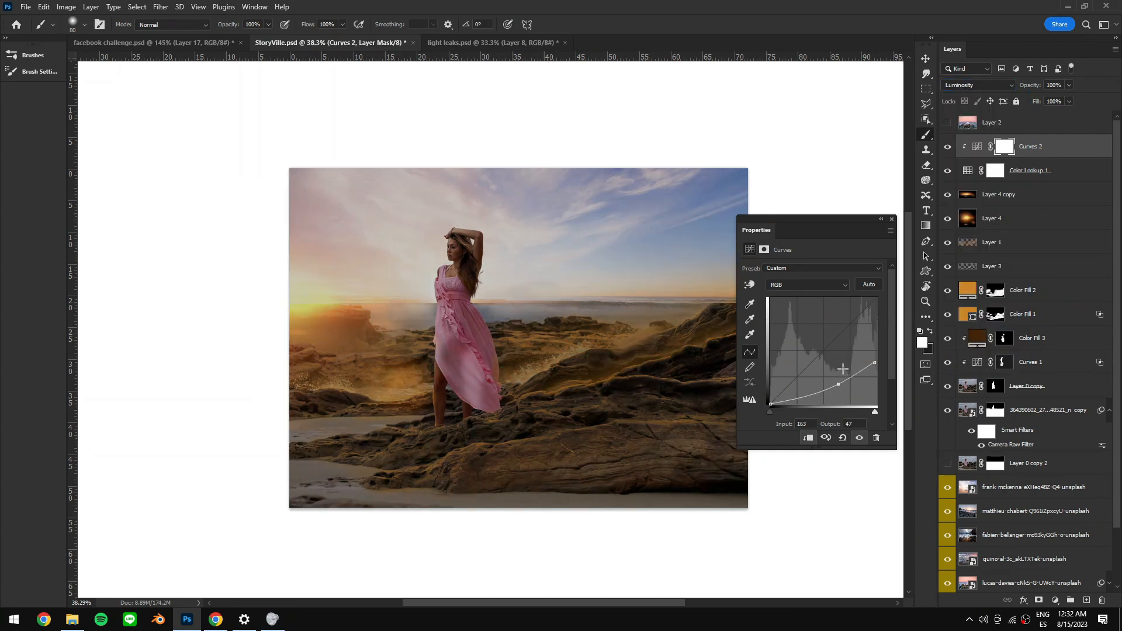
- Invert the new Curves mask and paint white with a large soft brush to darken the foreground edges
click(1003, 148)
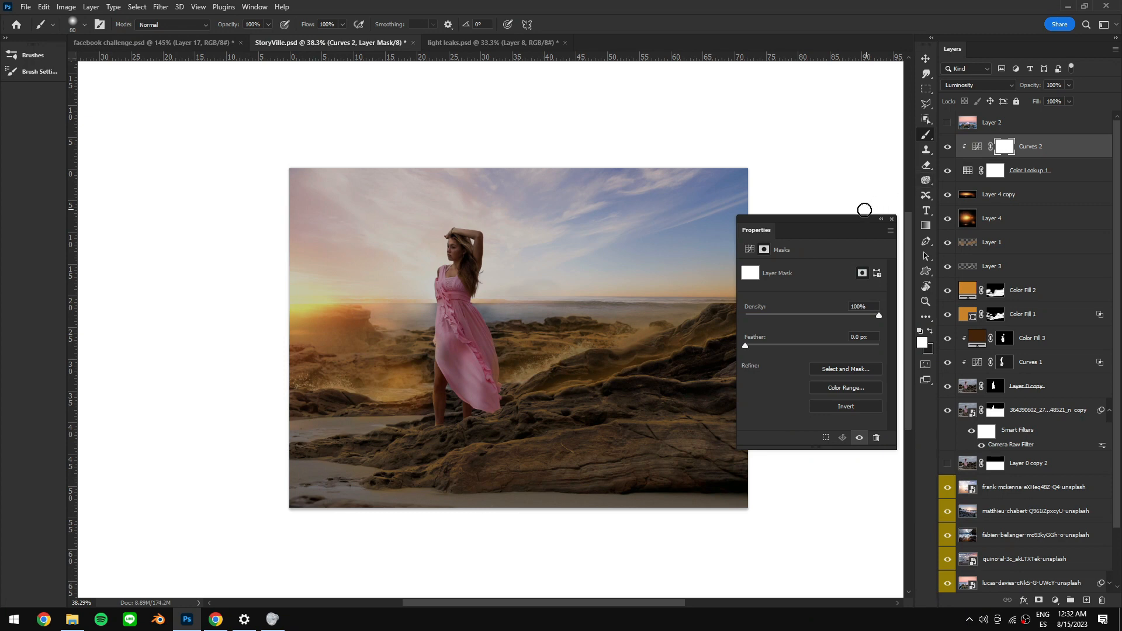
key(ctrl+i)
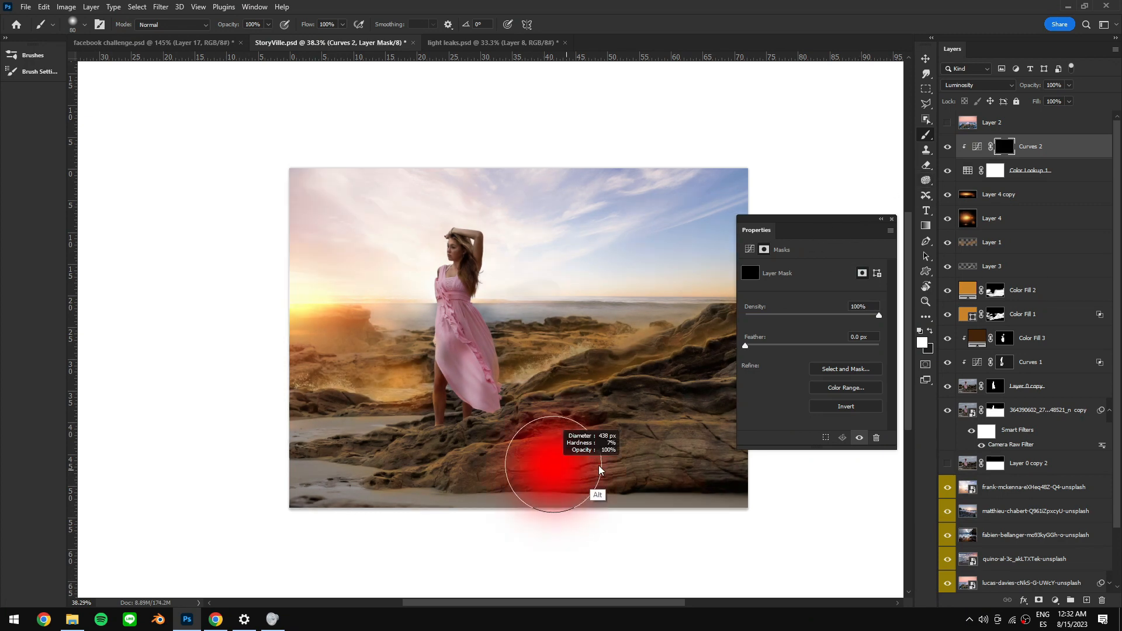
drag(596, 470, 1003, 230)
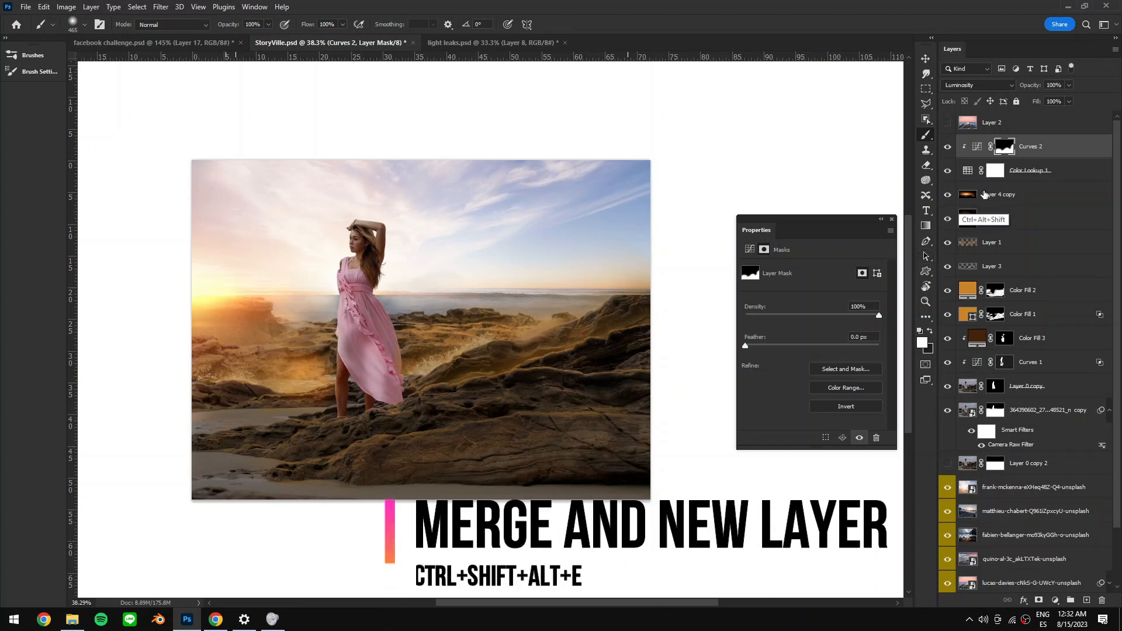
- Stamp all visible layers into a new merged layer and set it to Soft Light blend mode at 15% opacity
key(ctrl+shift+alt+e)
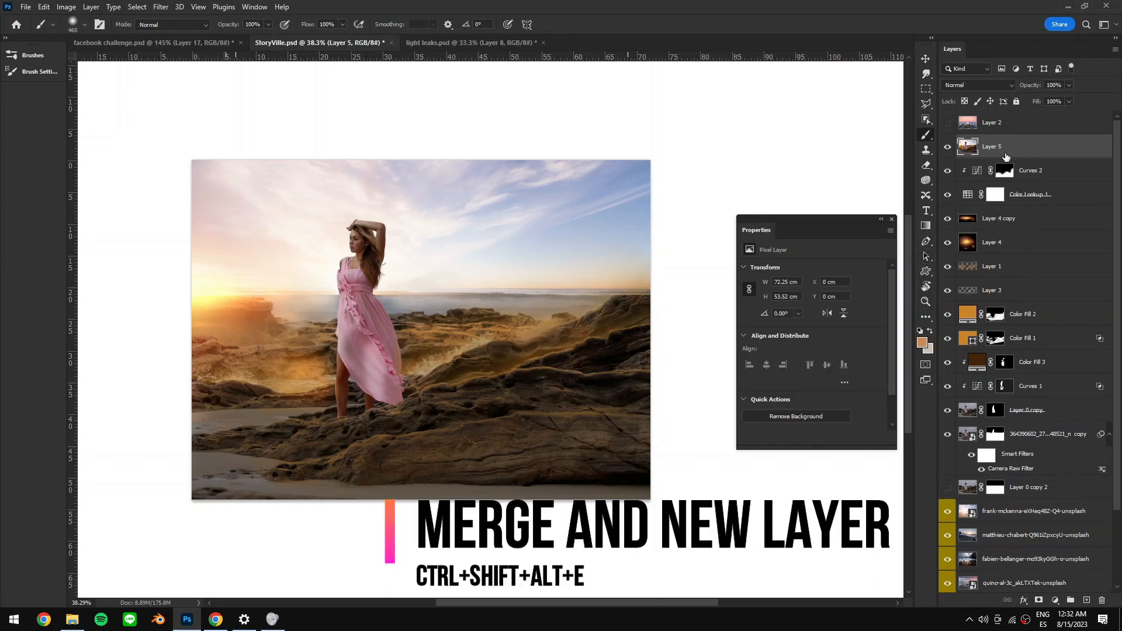
click(988, 85)
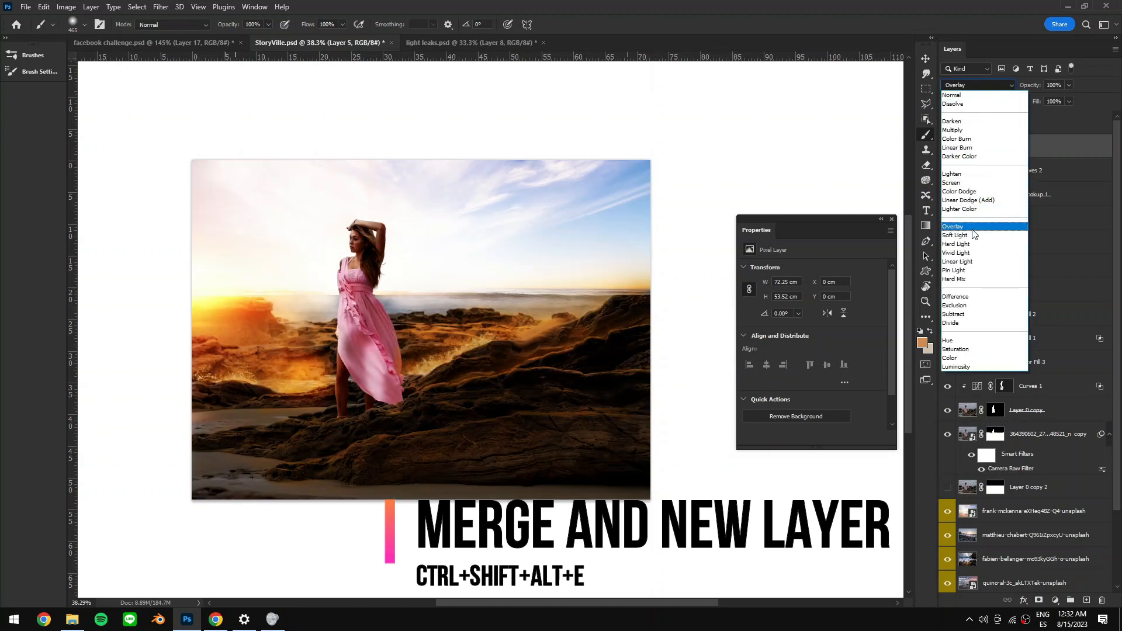
click(984, 221)
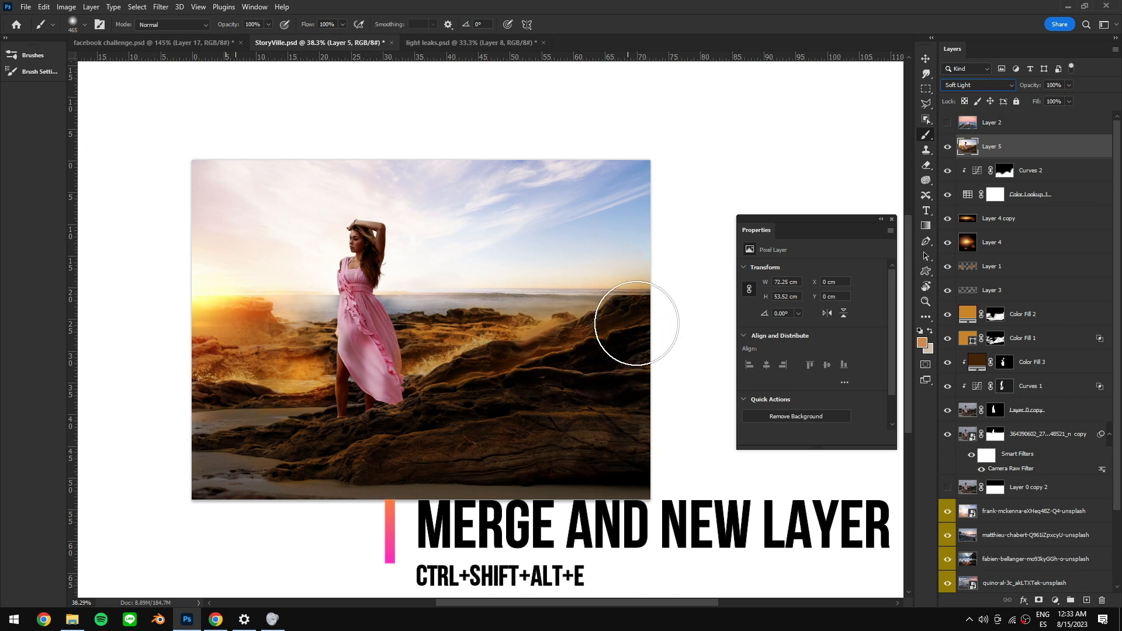
mouse_move(1030, 85)
mouse_down()
mouse_move(993, 90)
mouse_move(1016, 87)
mouse_up()
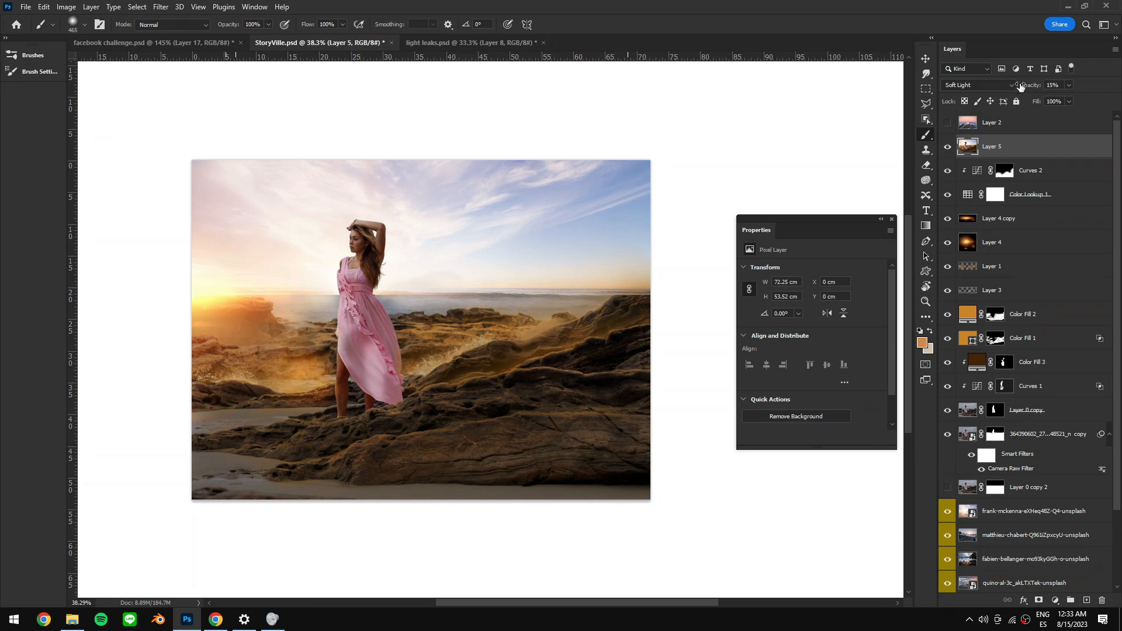
drag(495, 345, 554, 368)
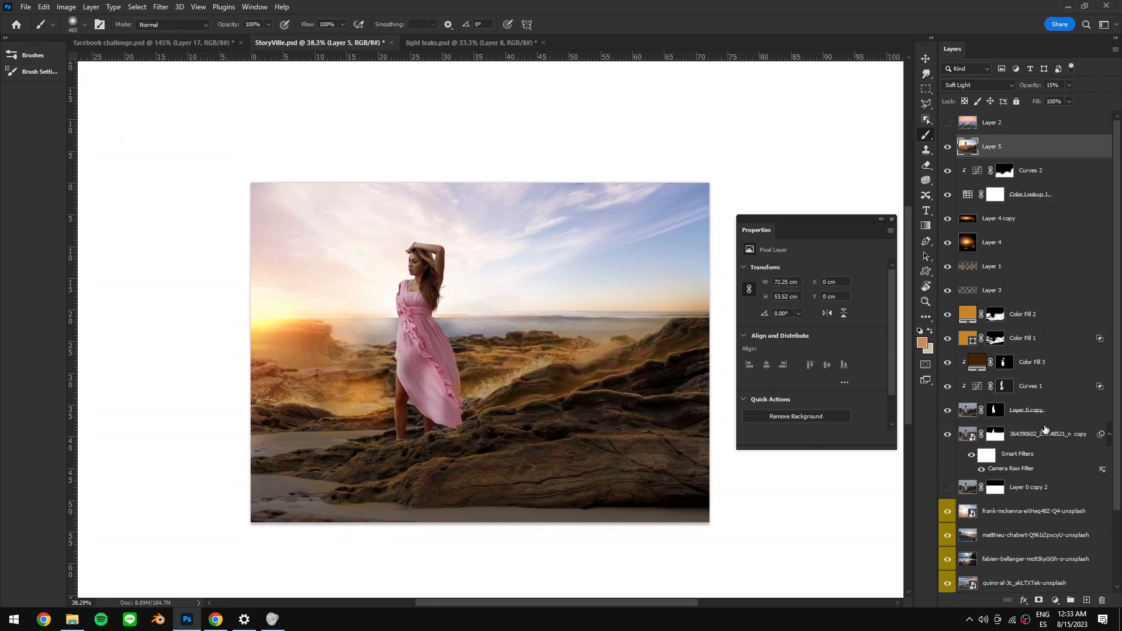
- Add a new empty layer, sample a light sky colour, paint across the top of the sky, and set it to Soft Light at 51% opacity
click(1086, 600)
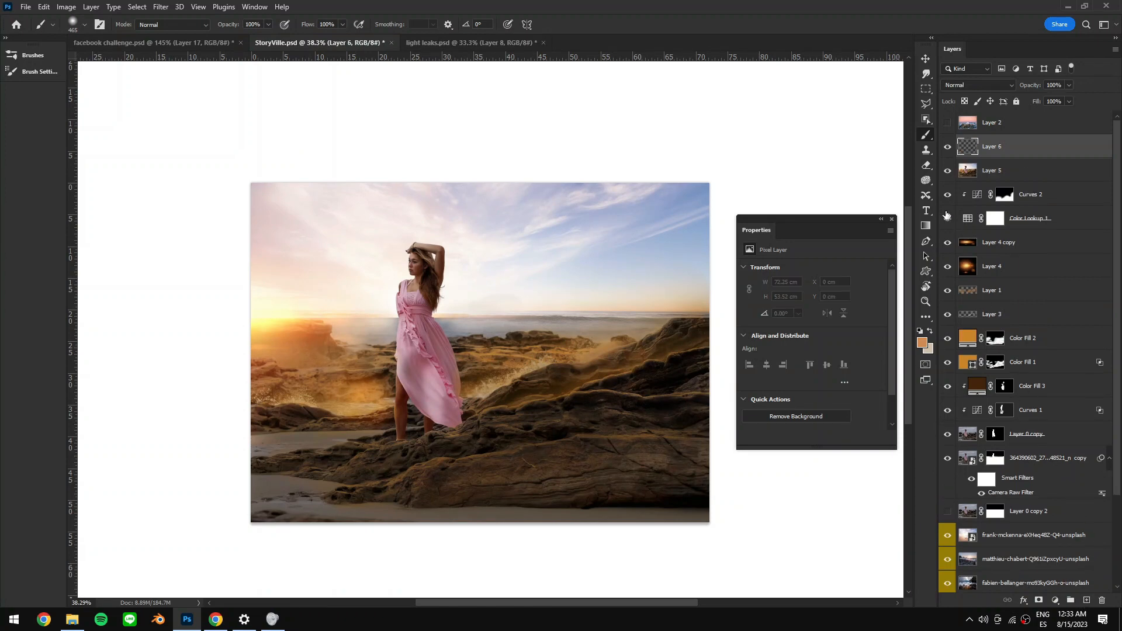
alt+click(693, 221)
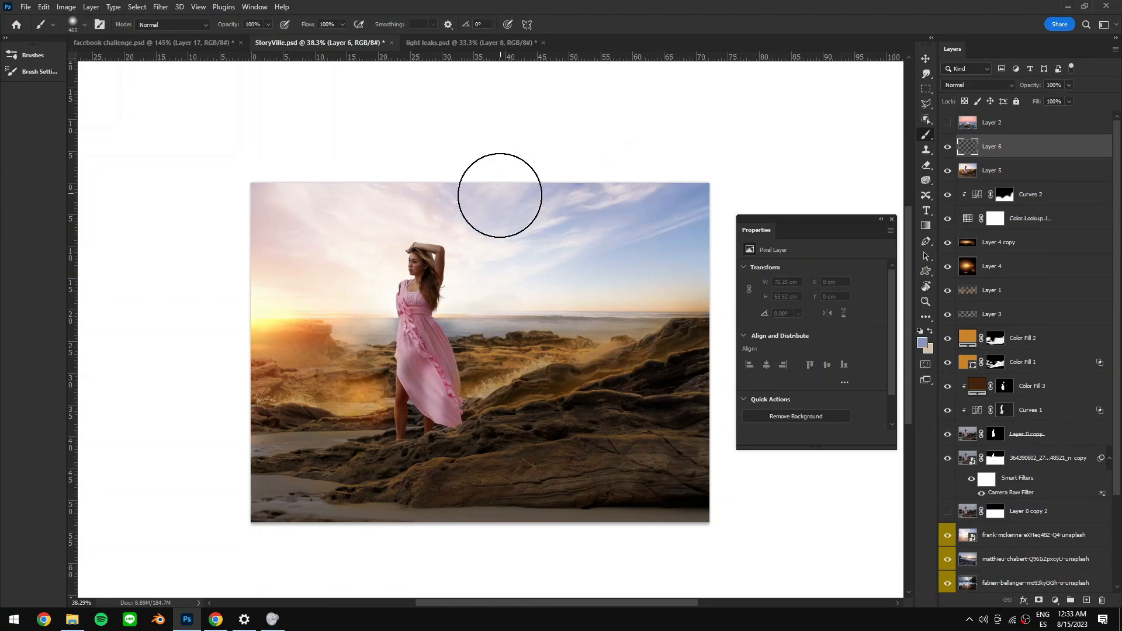
drag(395, 180, 669, 195)
click(977, 85)
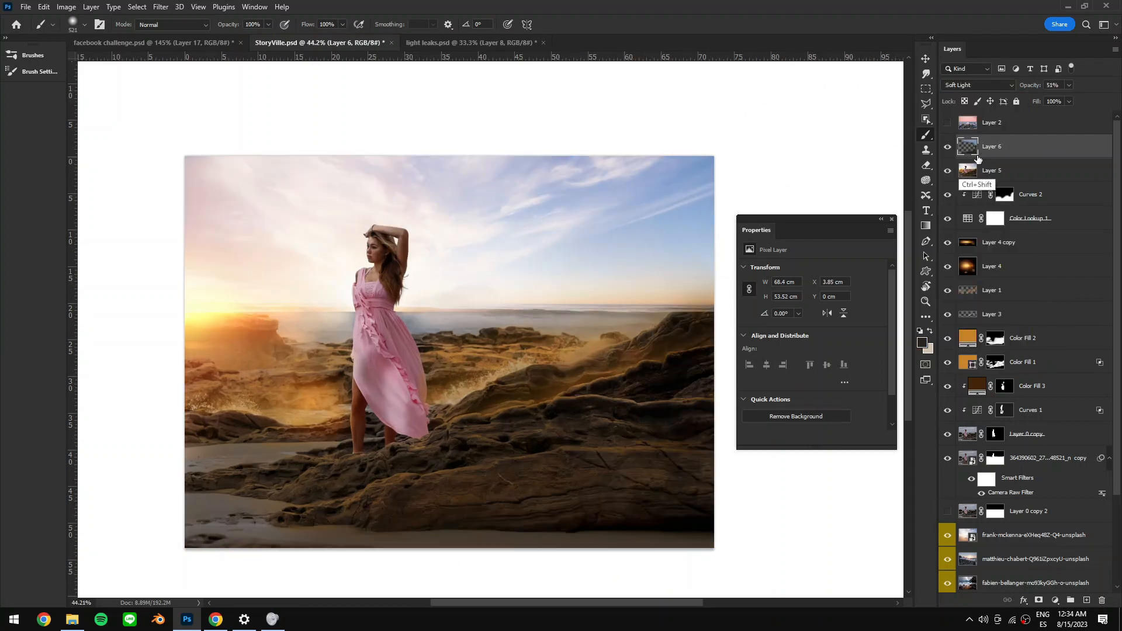
- Stamp visible layers again and apply Camera Raw with exposure +0.30, highlights -35, shadows +11 and clarity +9
key(ctrl+alt+shift+e)
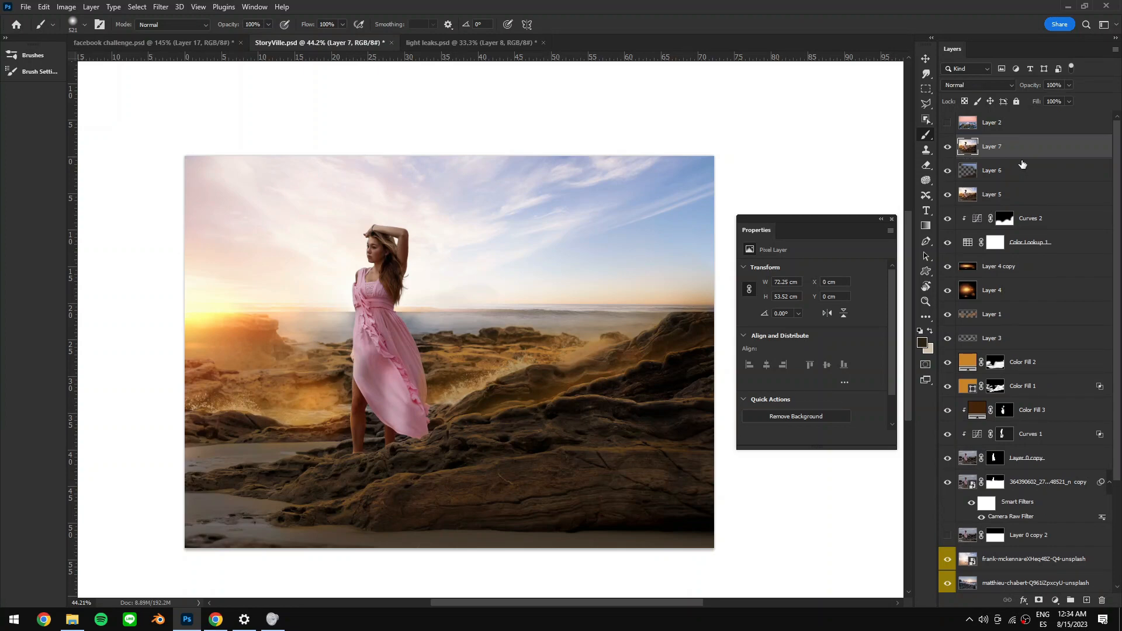
key(ctrl)
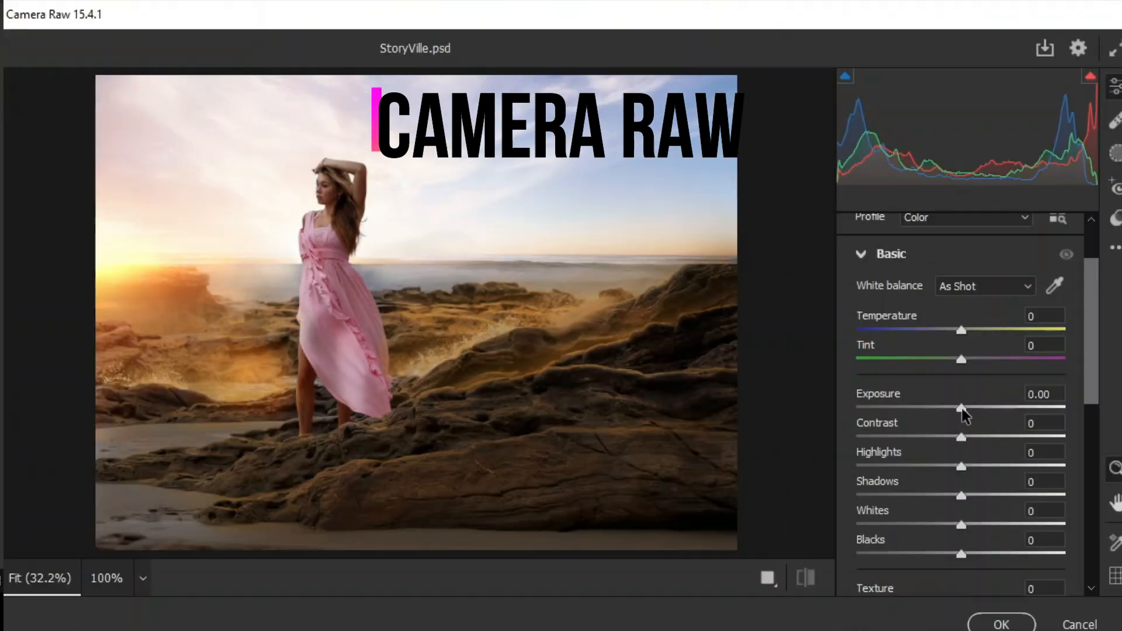
drag(1047, 439, 1067, 441)
drag(977, 410, 968, 409)
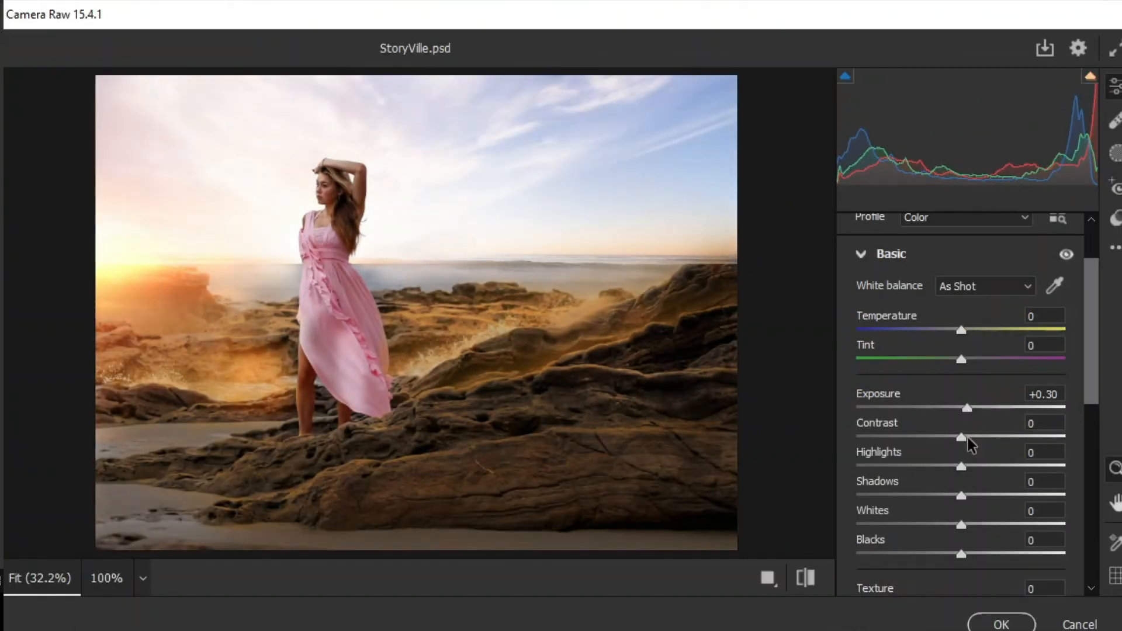
drag(959, 466, 974, 496)
scroll(993, 455, down, 5)
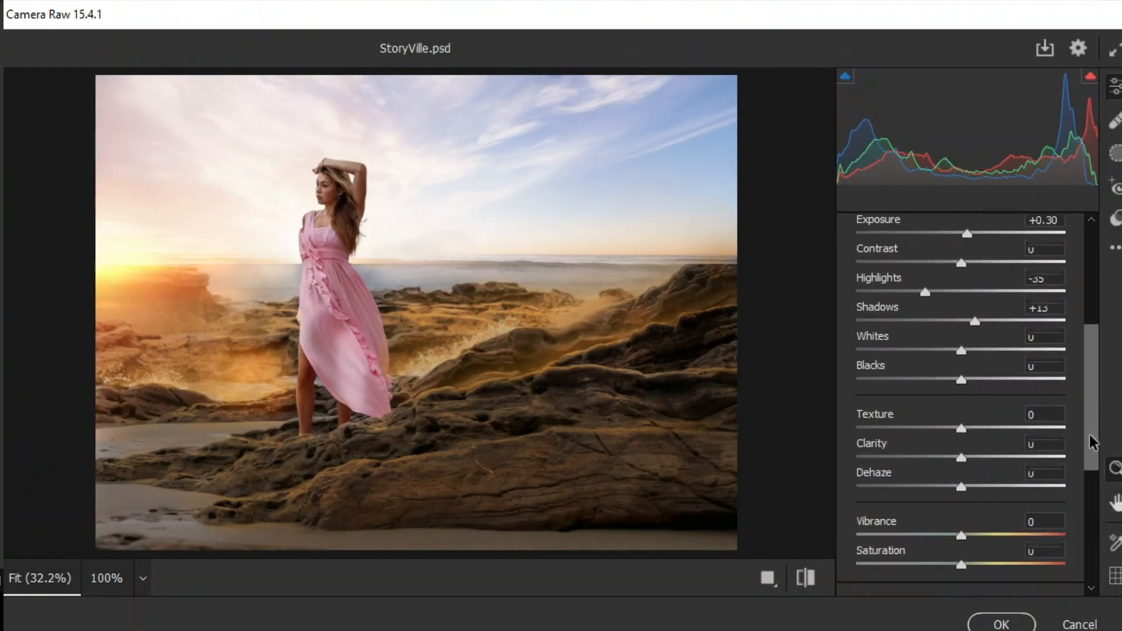
drag(960, 457, 972, 458)
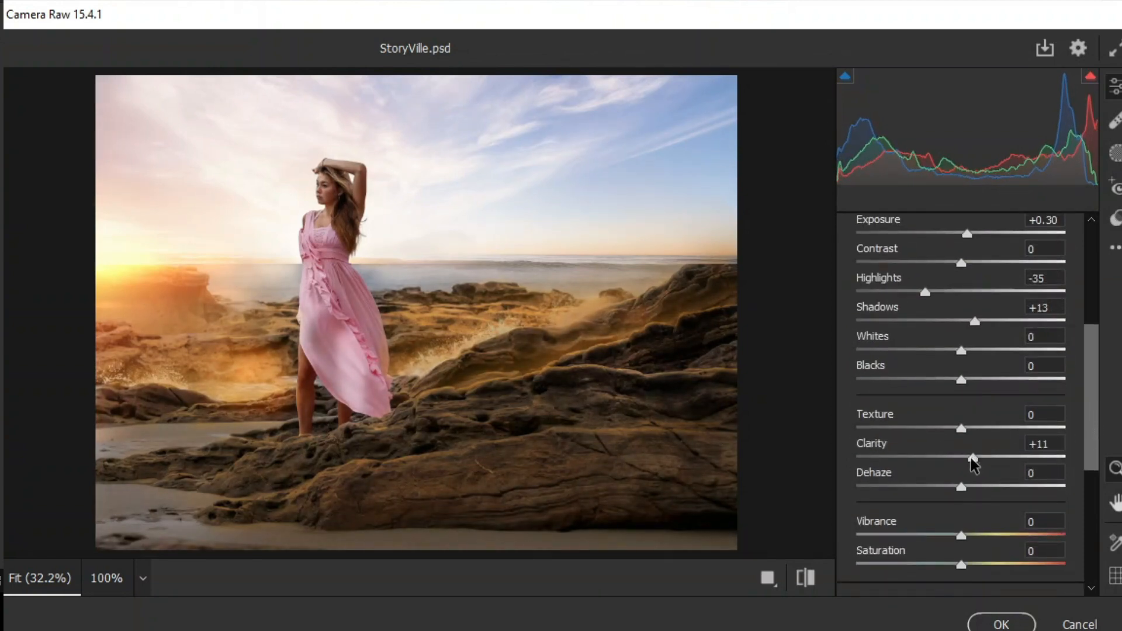
drag(965, 460, 972, 462)
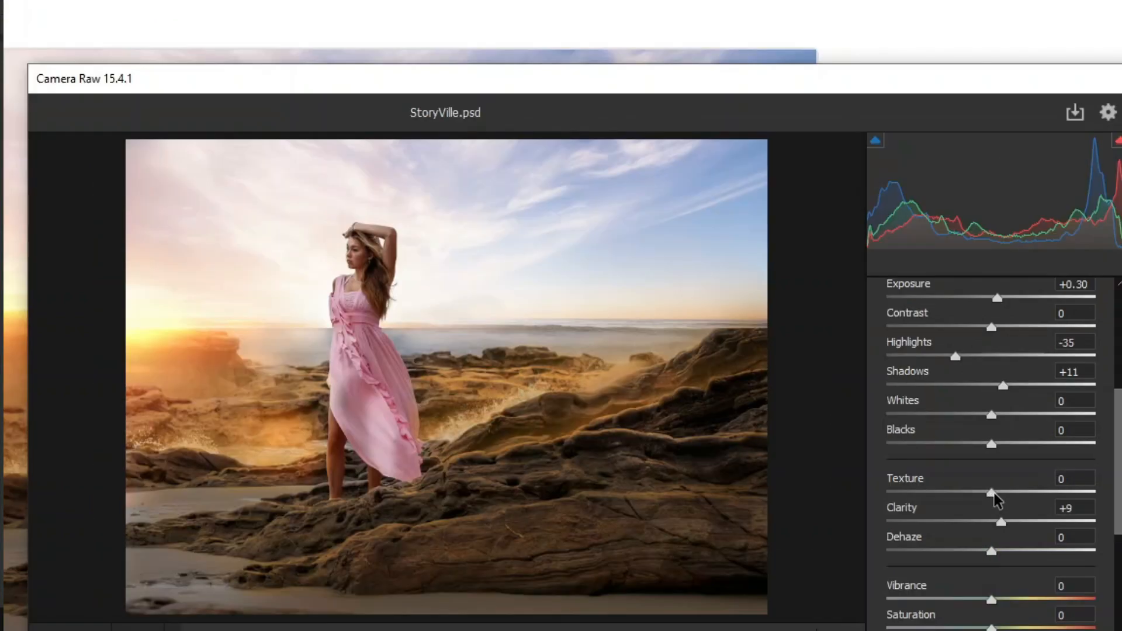
mouse_move(1002, 495)
mouse_down()
mouse_move(1012, 494)
mouse_move(997, 495)
mouse_up()
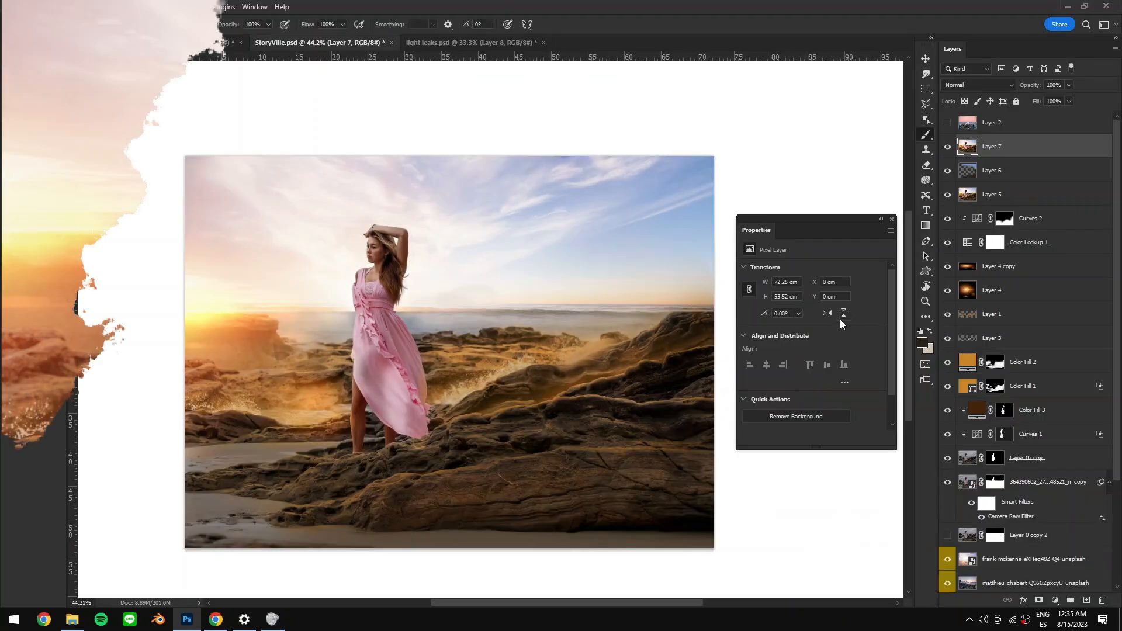